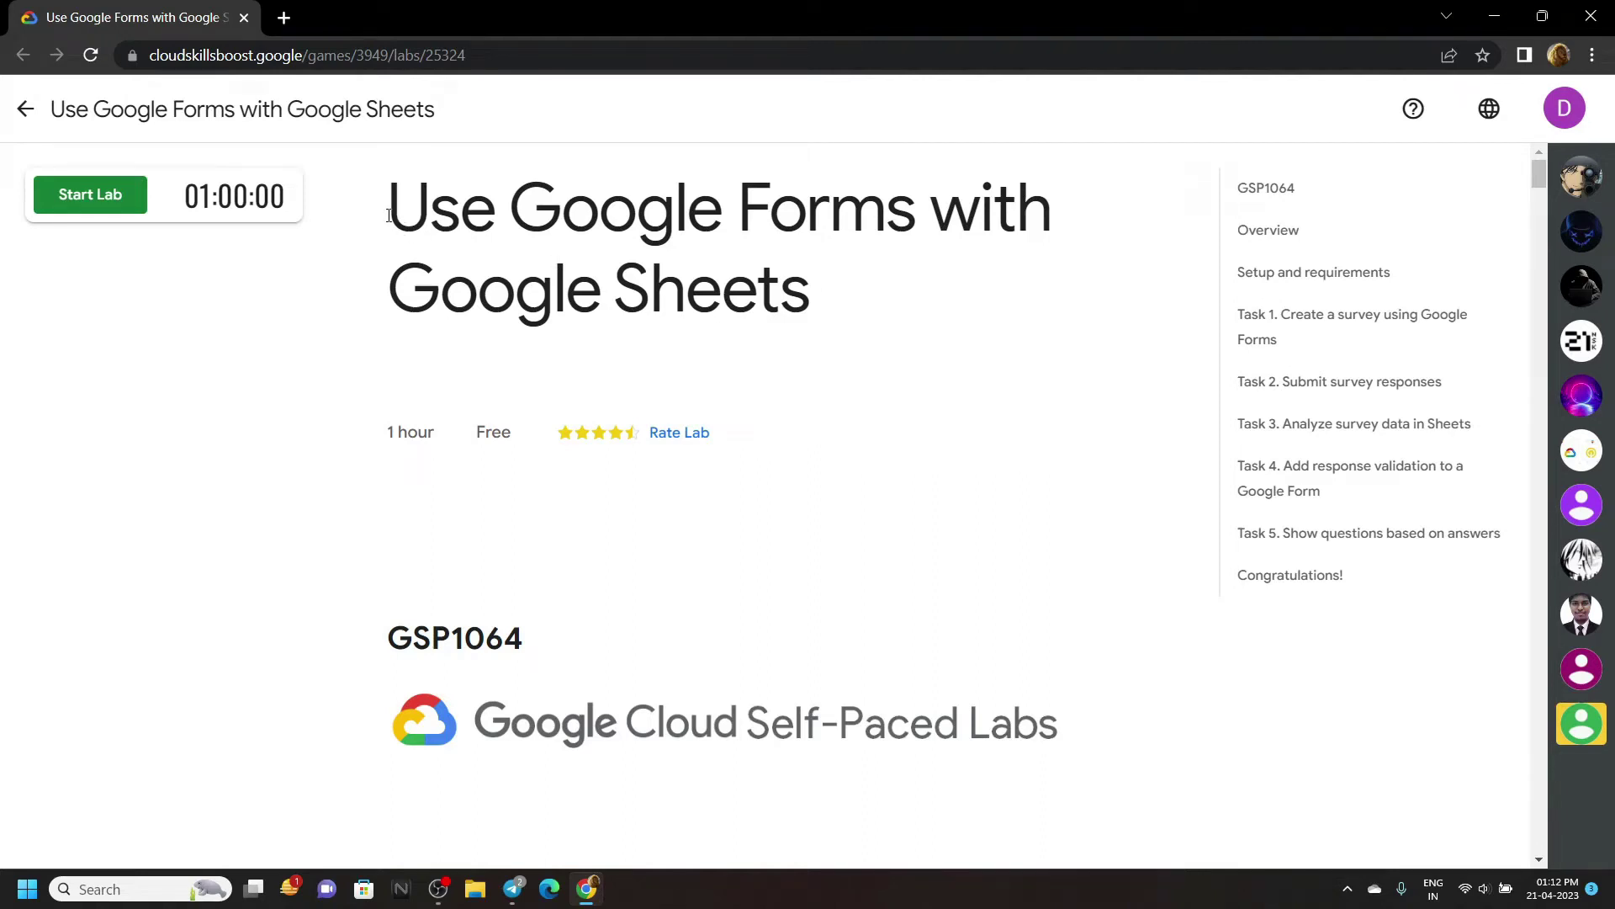
# Step: Start the lab, copy its temporary user email, and bring up the Google Drive link
pyautogui.moveTo(389, 214); pyautogui.dragTo(858, 322)
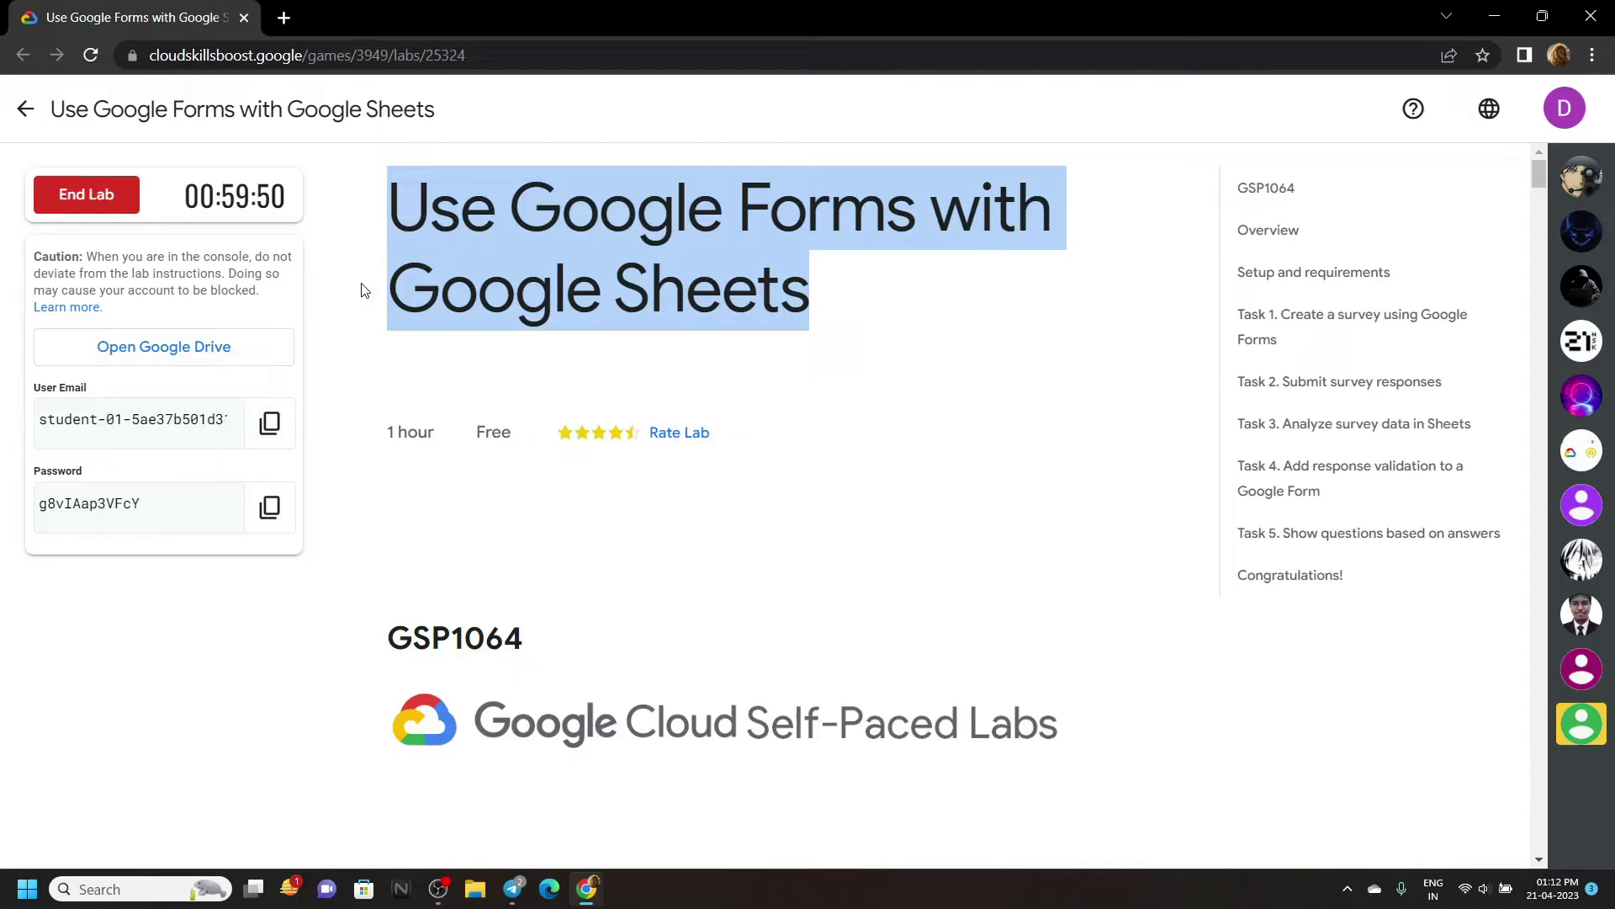
pyautogui.click(272, 424)
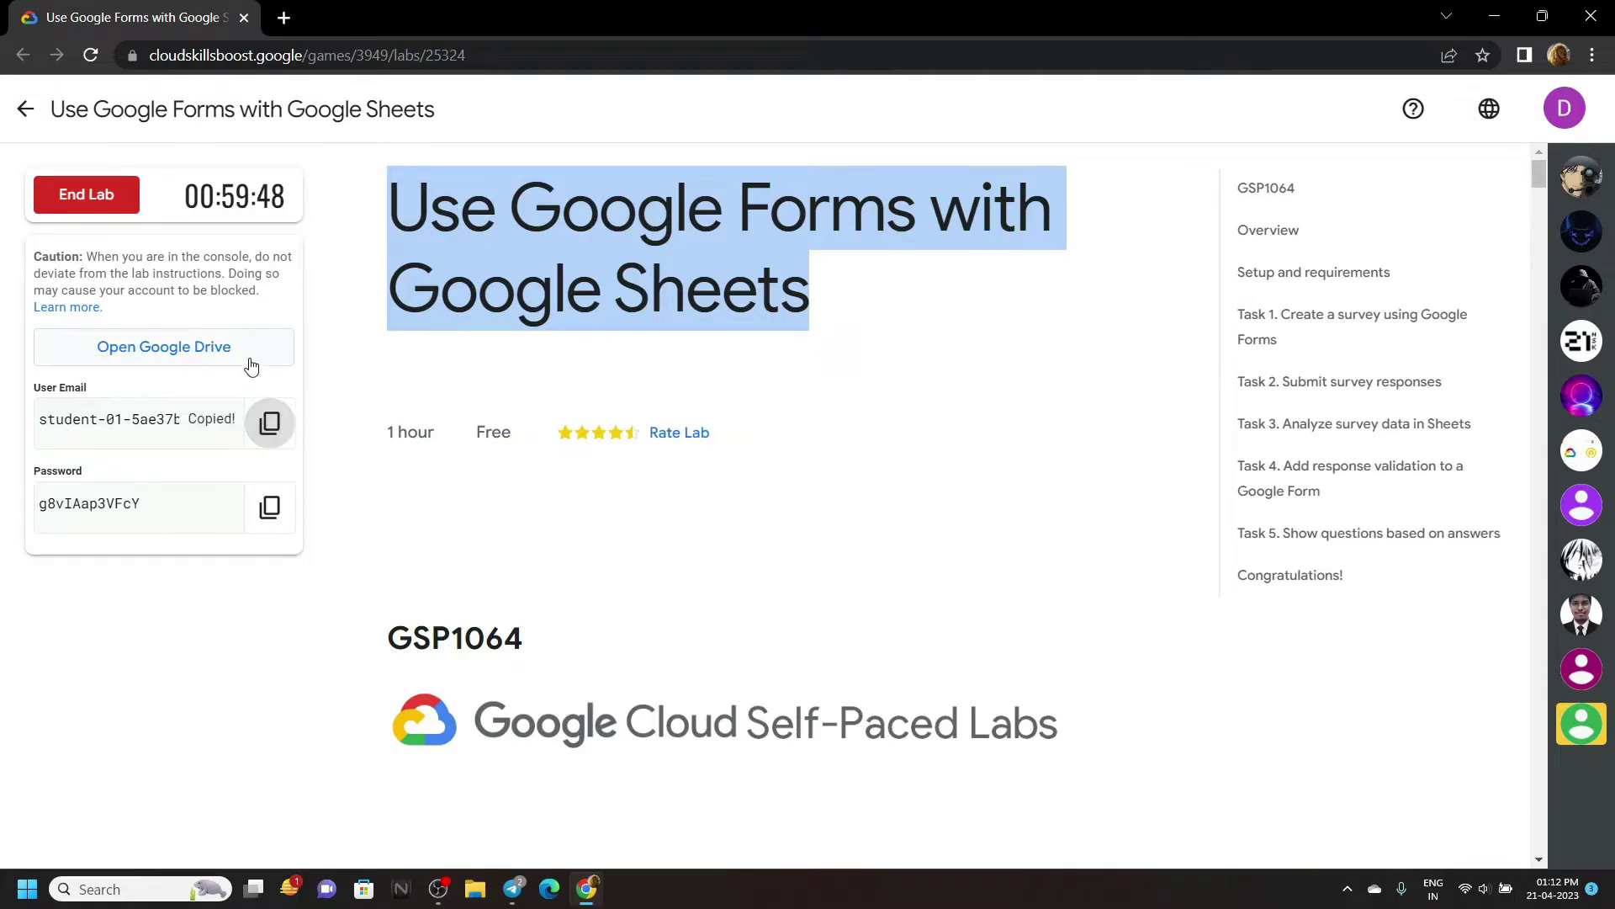
pyautogui.rightClick(246, 350)
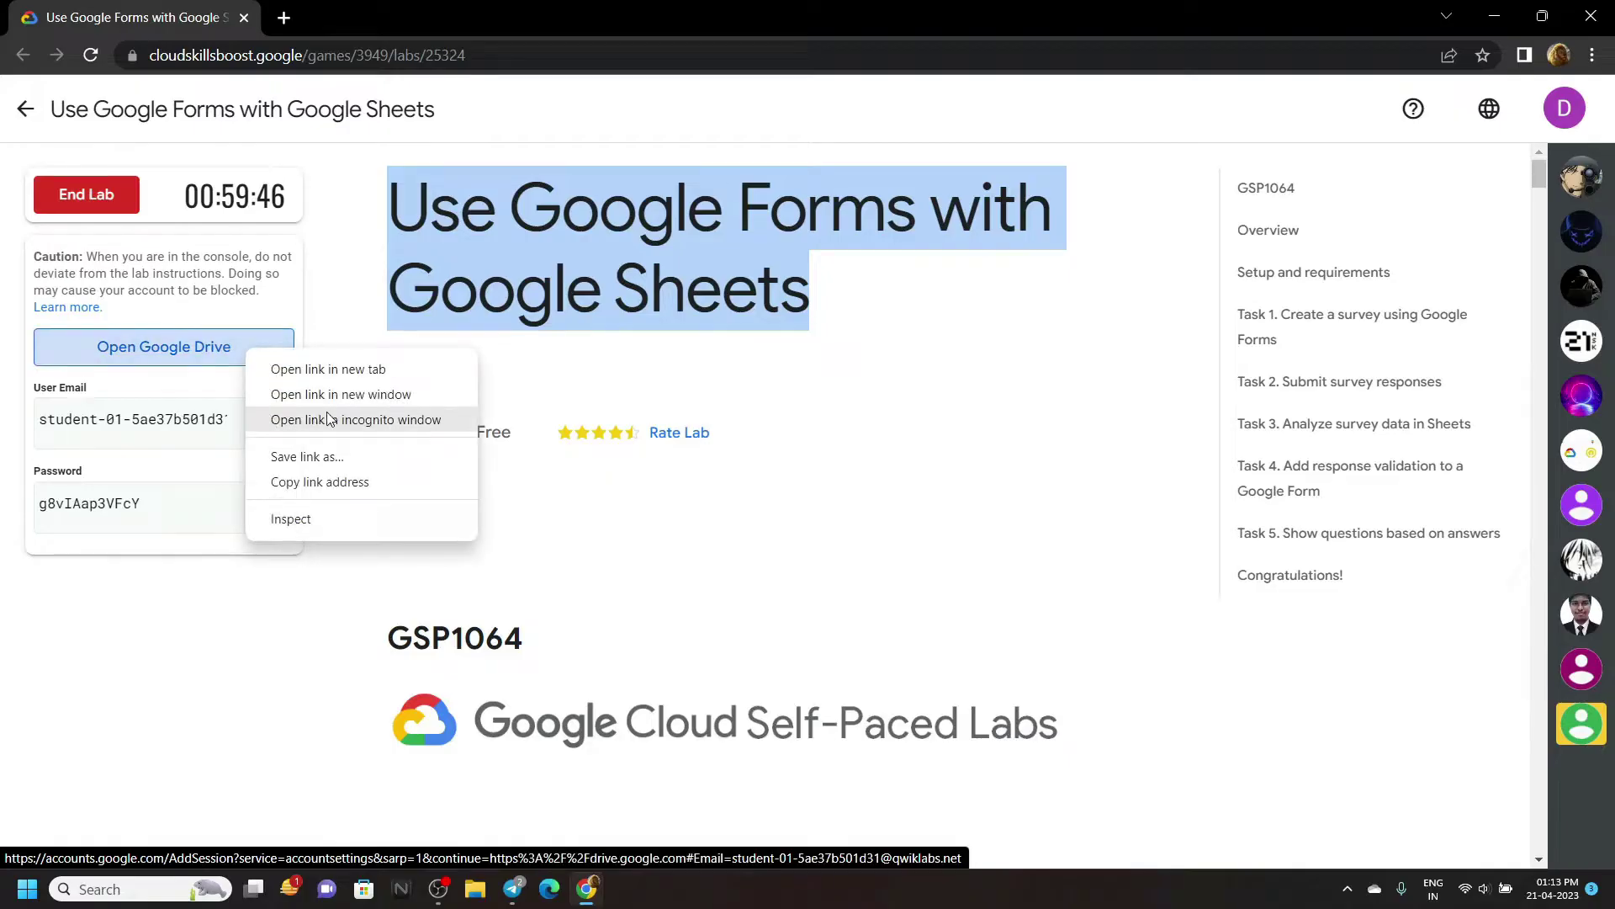
# Step: Open Google Drive in a private window and enter the lab user email
pyautogui.click(364, 420)
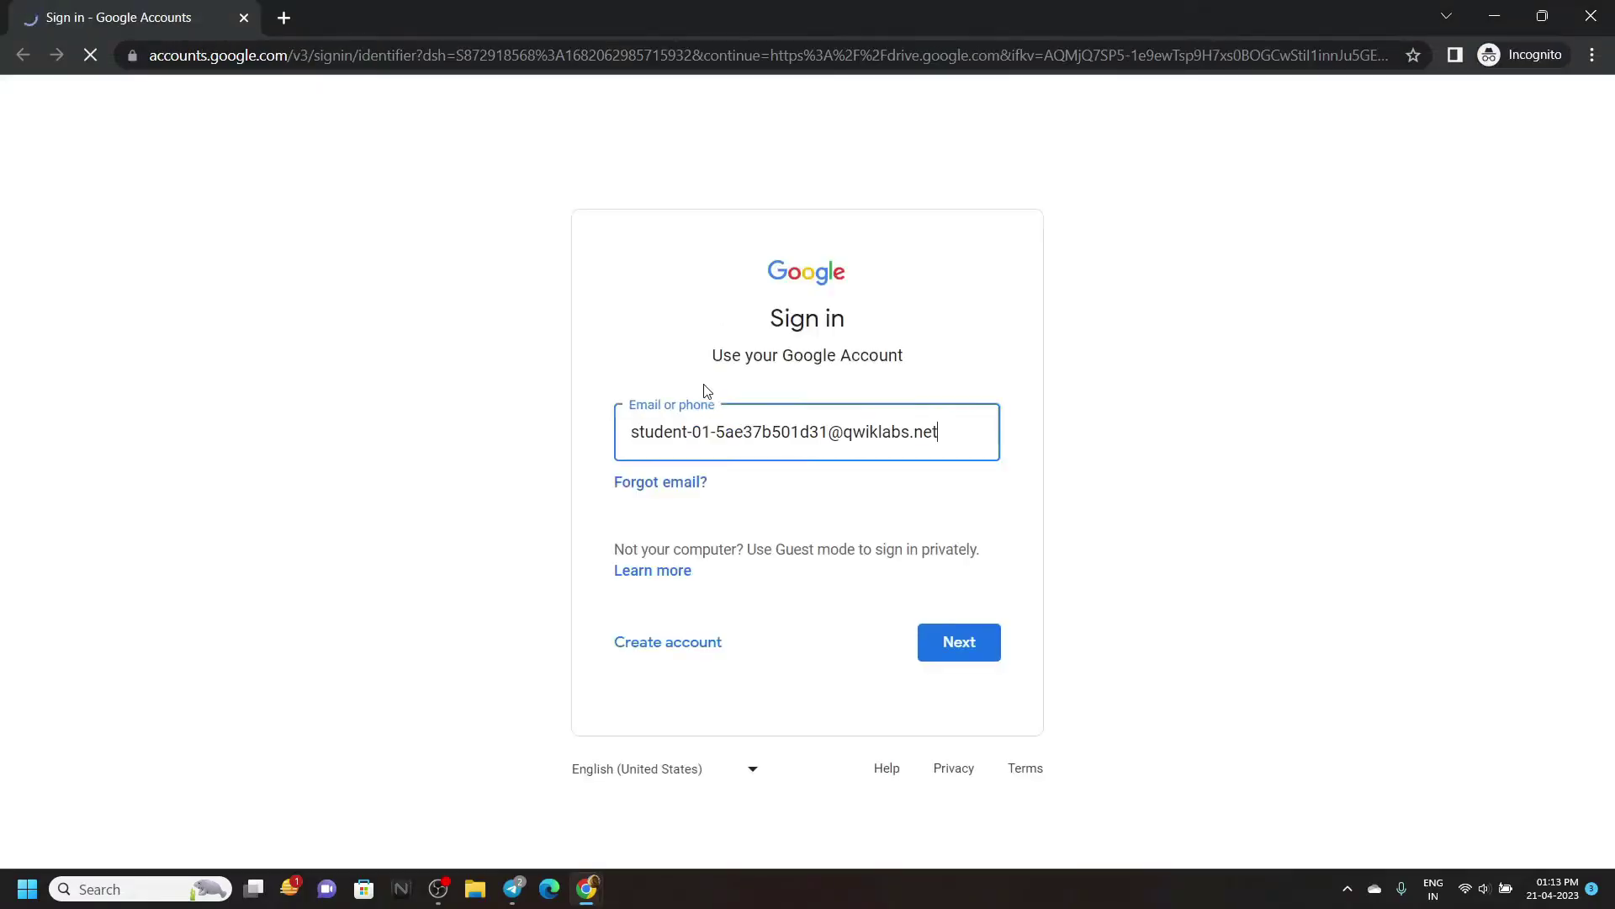
pyautogui.hotkey('ctrl', 'a')
pyautogui.hotkey('ctrl', 'v')
pyautogui.press('Return')
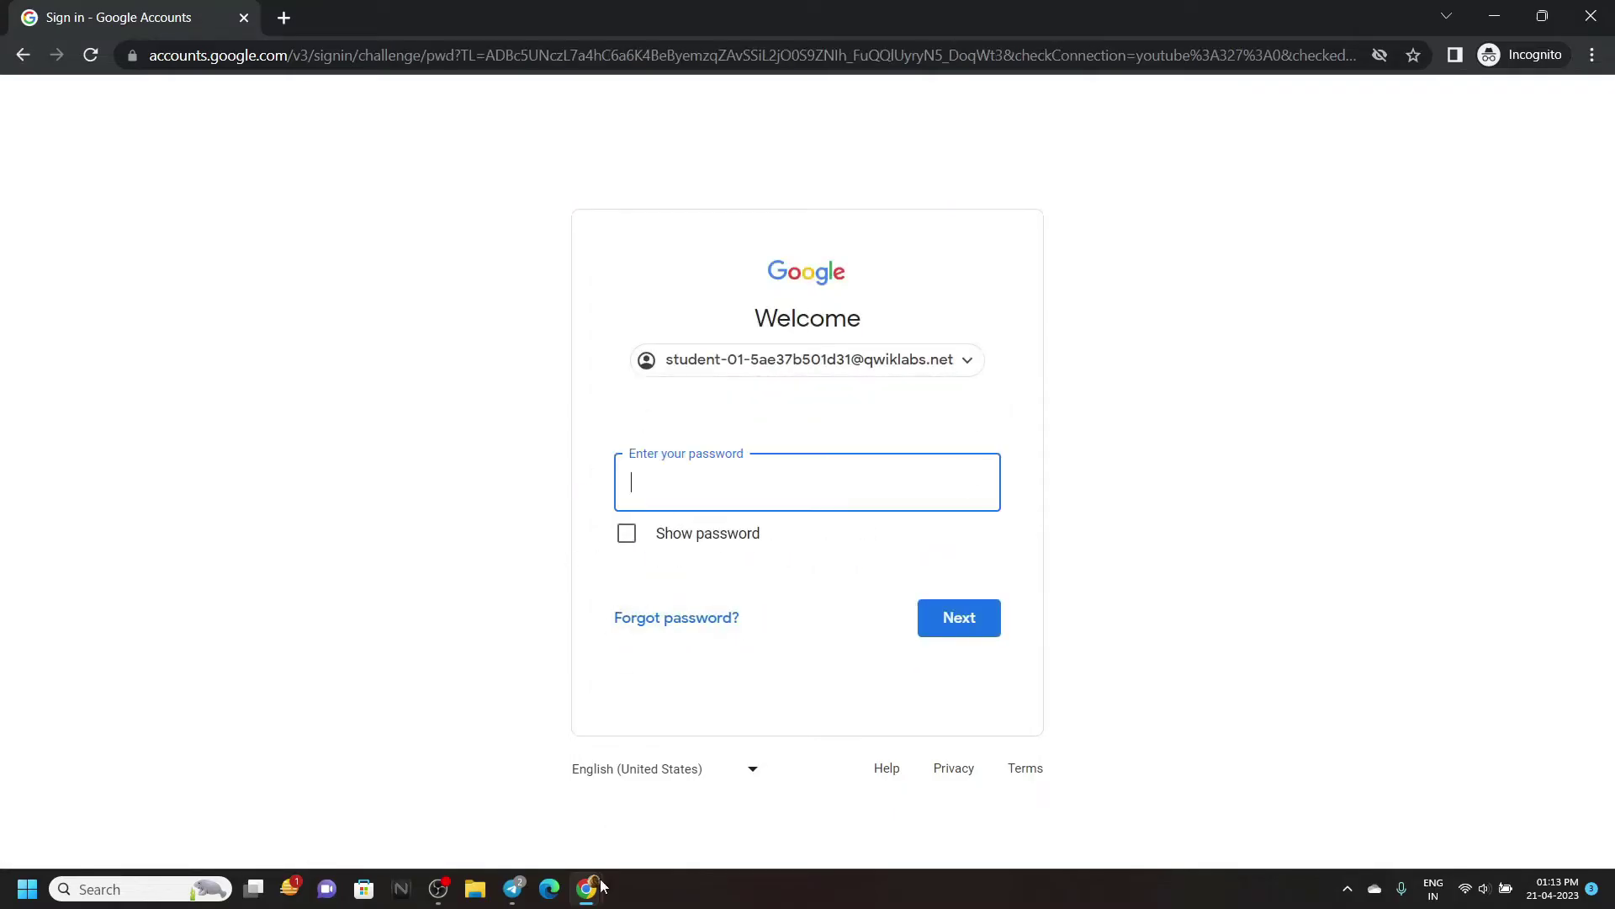
# Step: Sign in with the lab password, accept the new account terms, and create a blank form
pyautogui.click(505, 807)
pyautogui.click(268, 506)
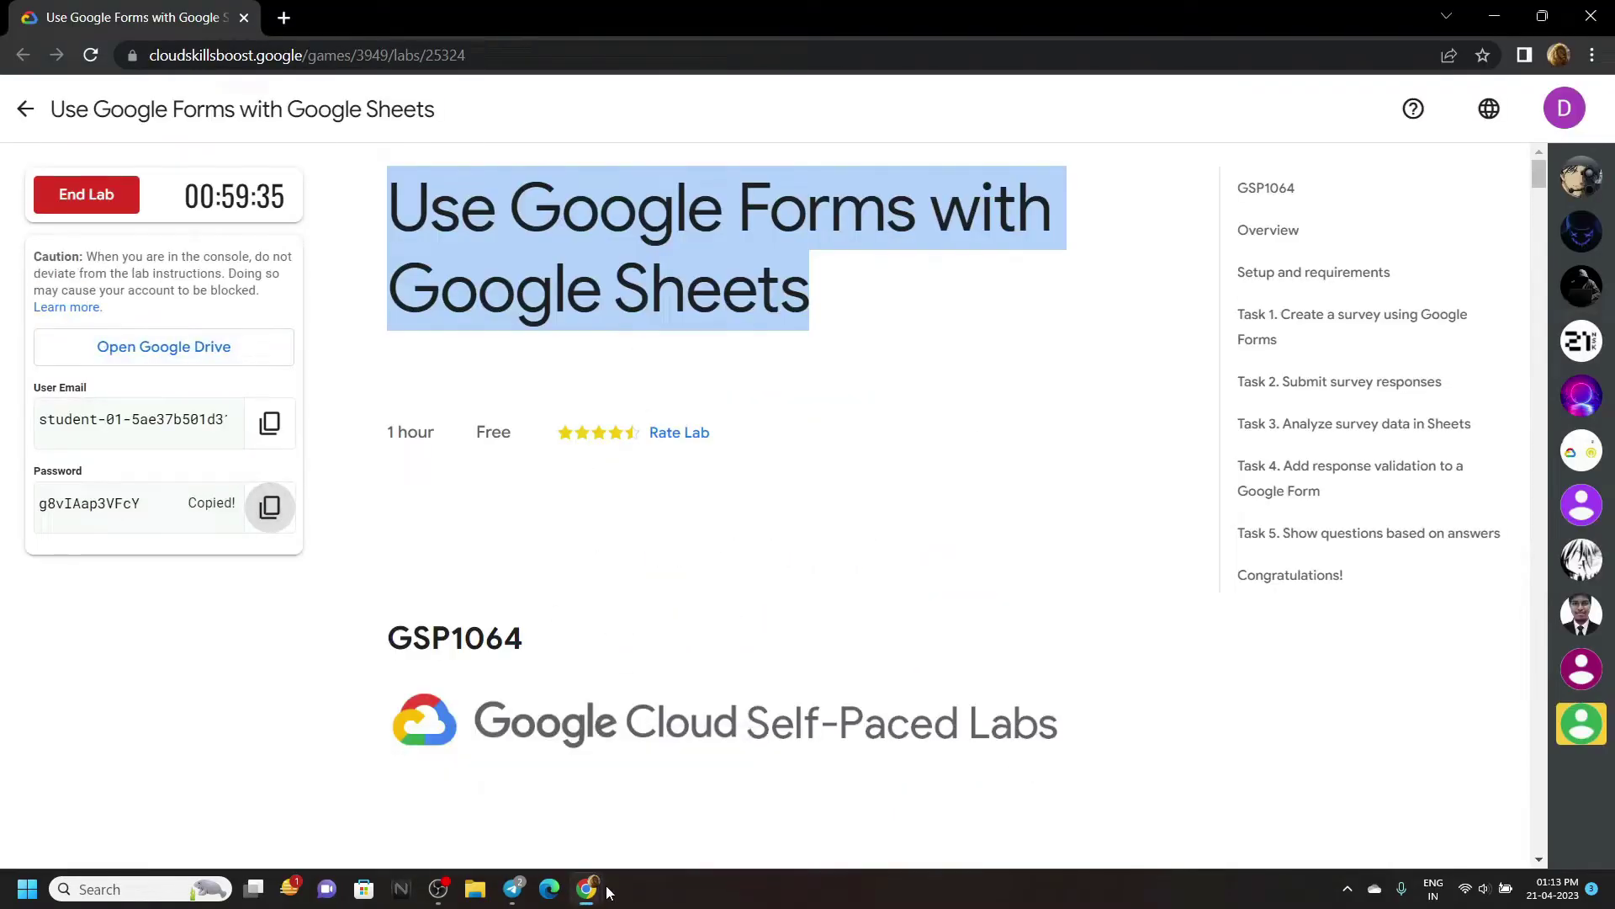
pyautogui.moveTo(587, 888)
pyautogui.click(642, 815)
pyautogui.hotkey('ctrl', 'v')
pyautogui.press('Return')
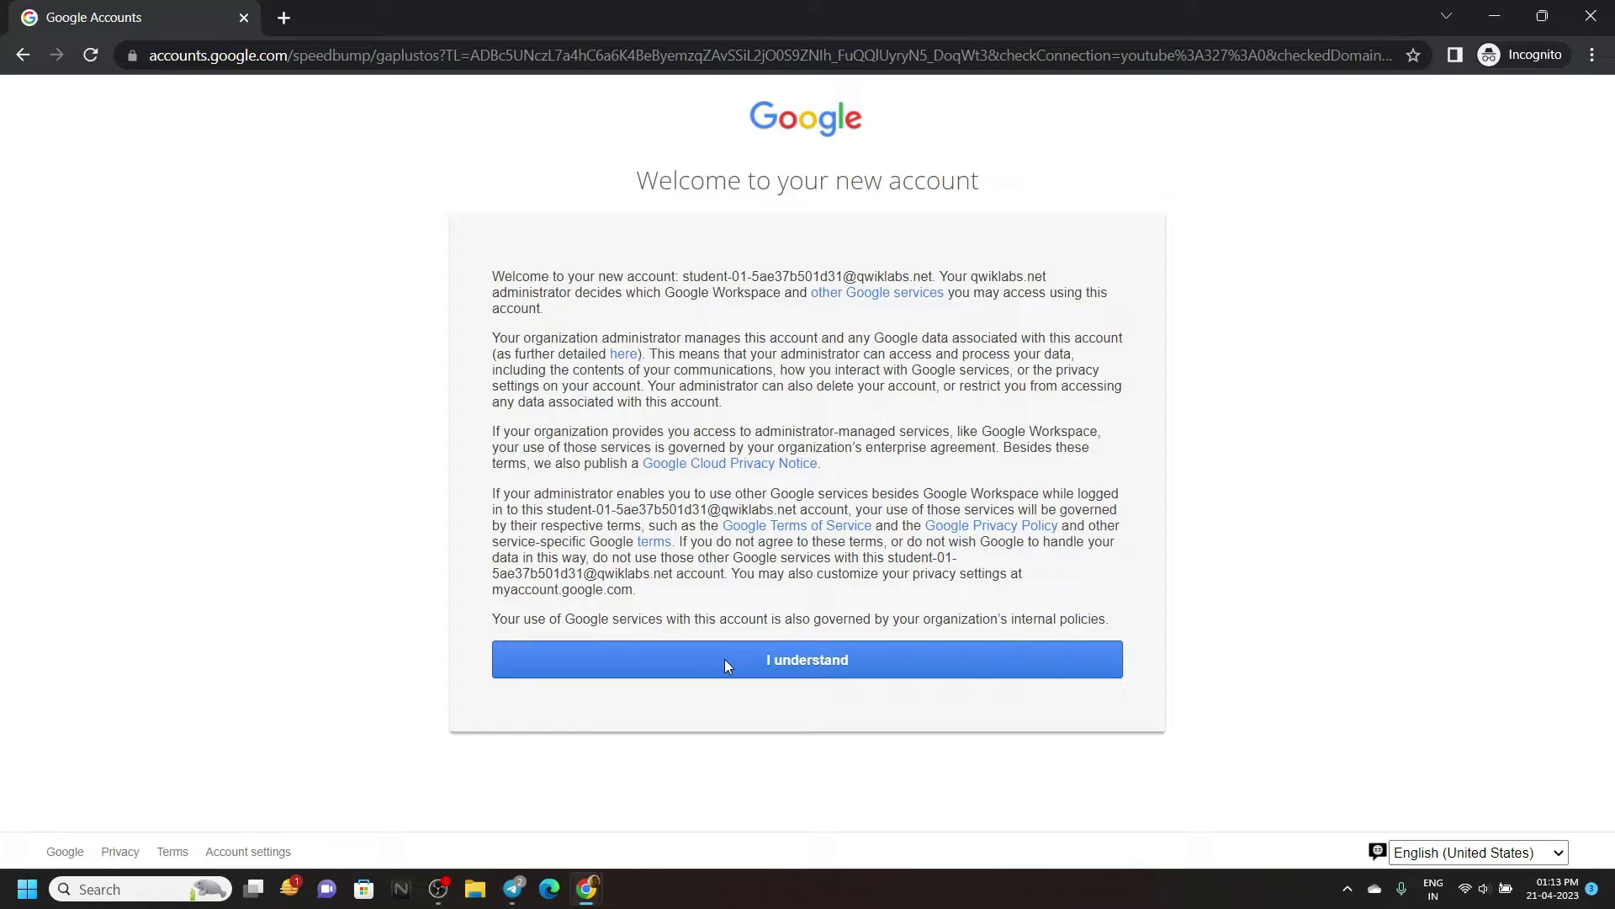
pyautogui.click(725, 659)
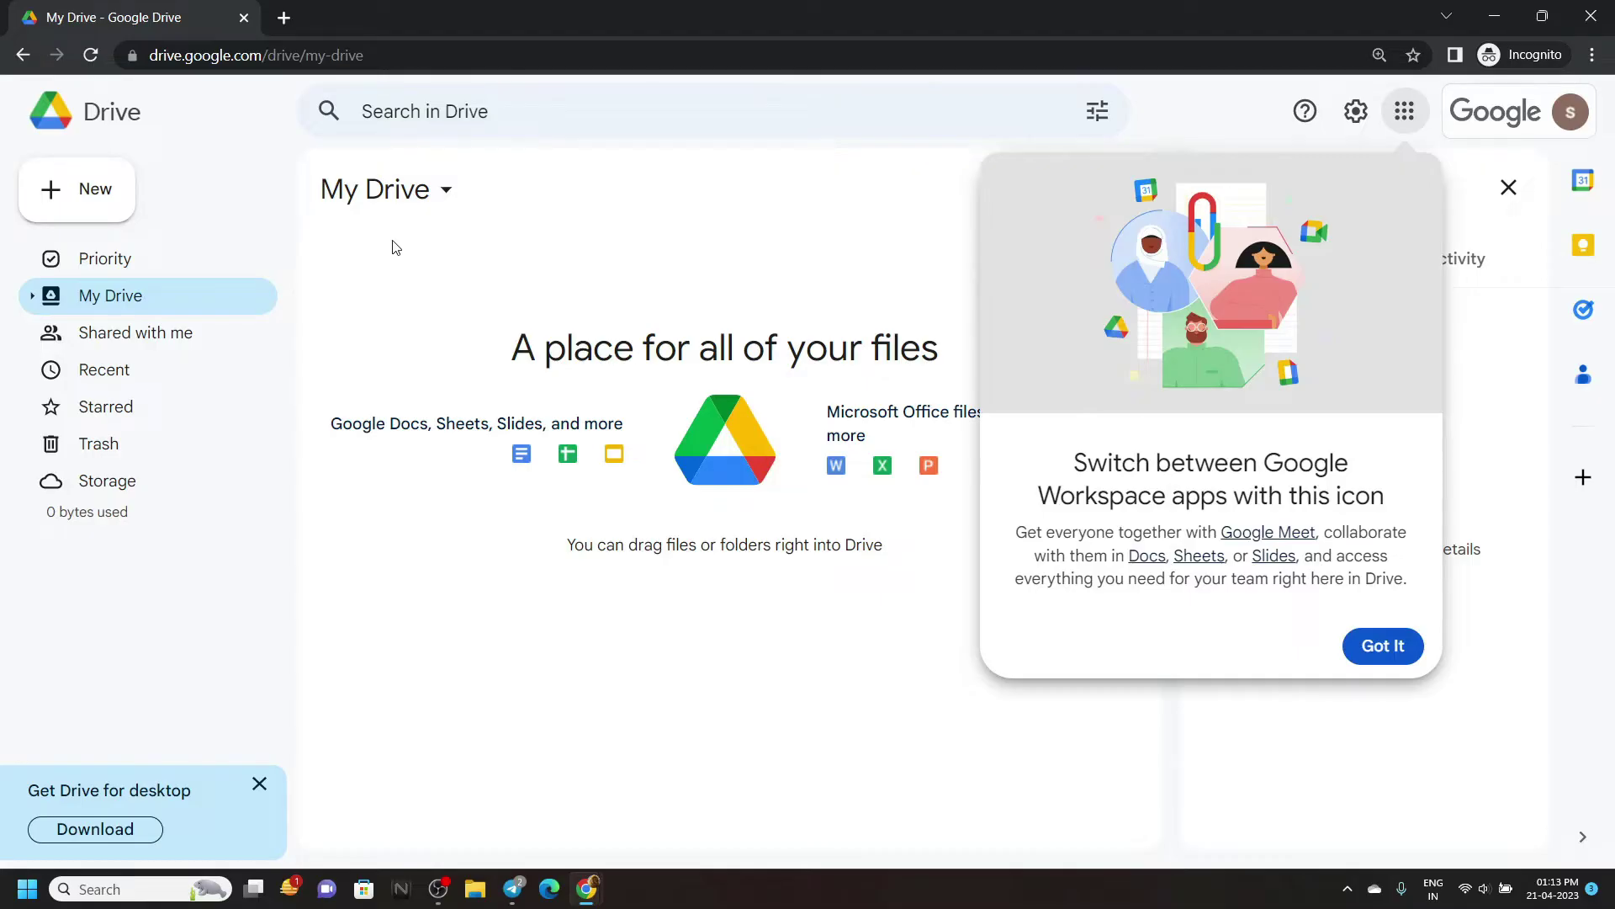
pyautogui.click(76, 195)
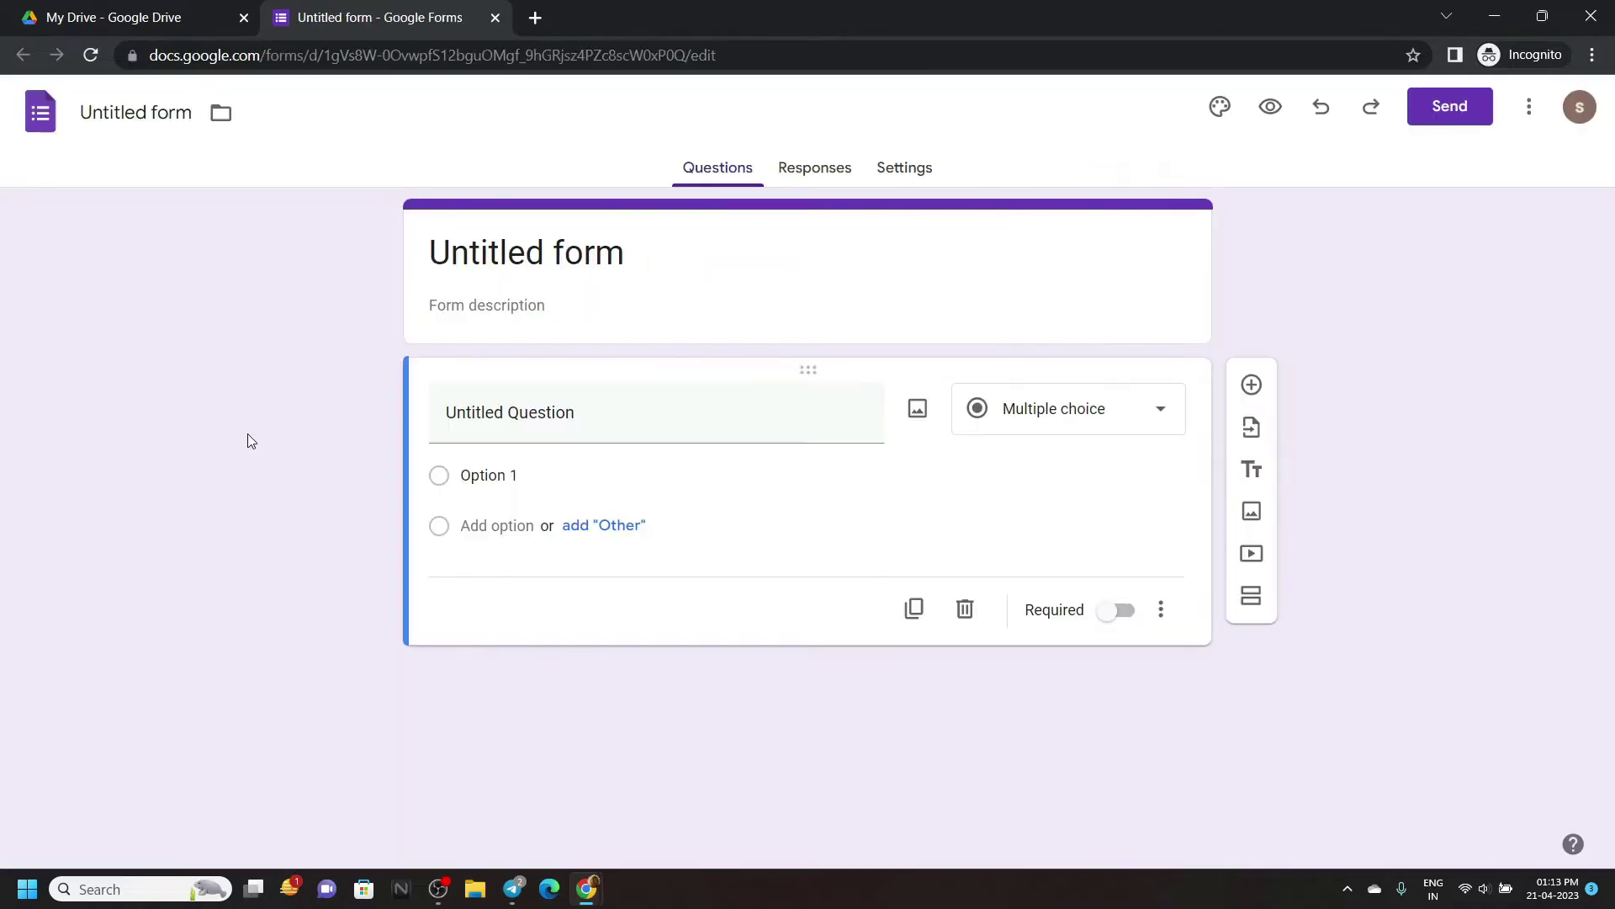
# Step: Title the form 'On the Rise Bakery Survey' using the name from the Task 1 instructions
pyautogui.click(492, 770)
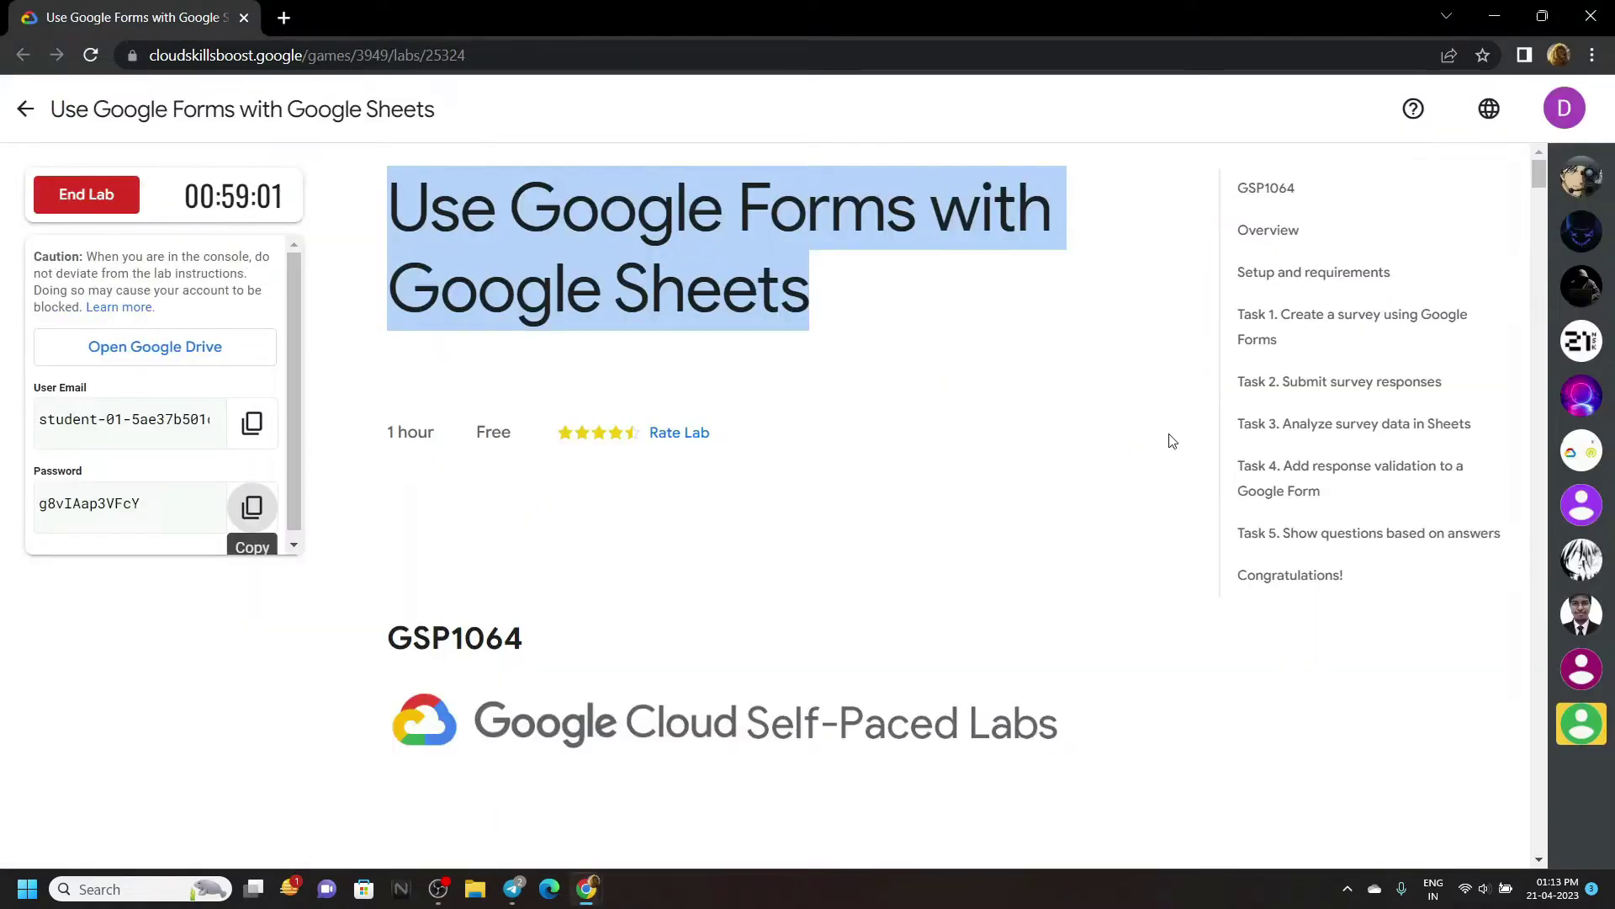
pyautogui.click(1292, 331)
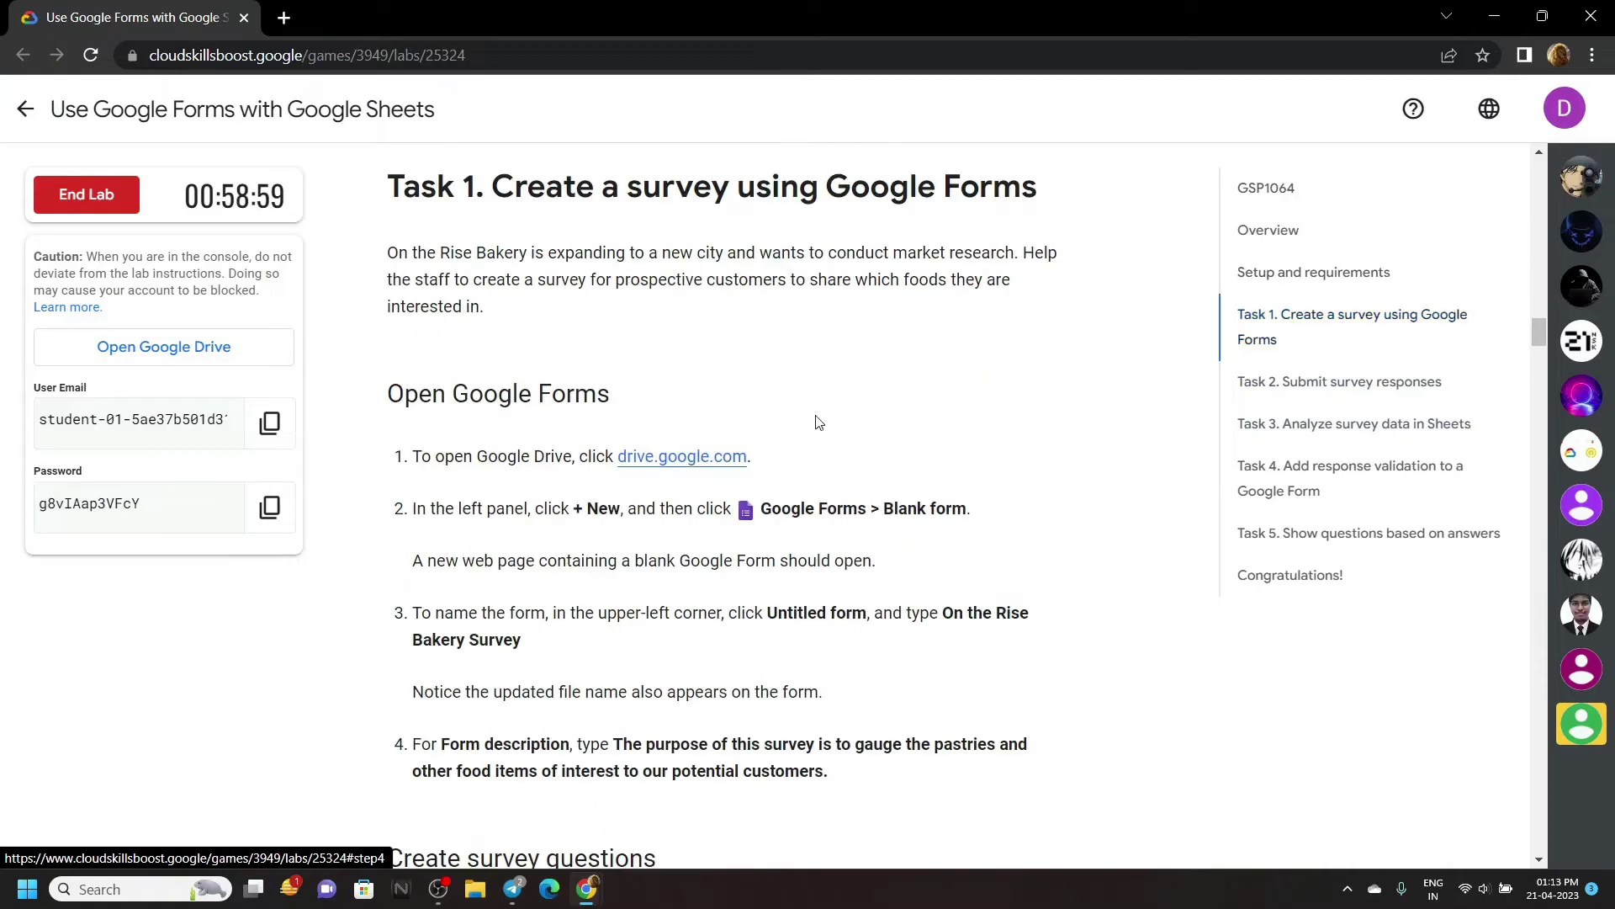
pyautogui.scroll(-2, 647, 486)
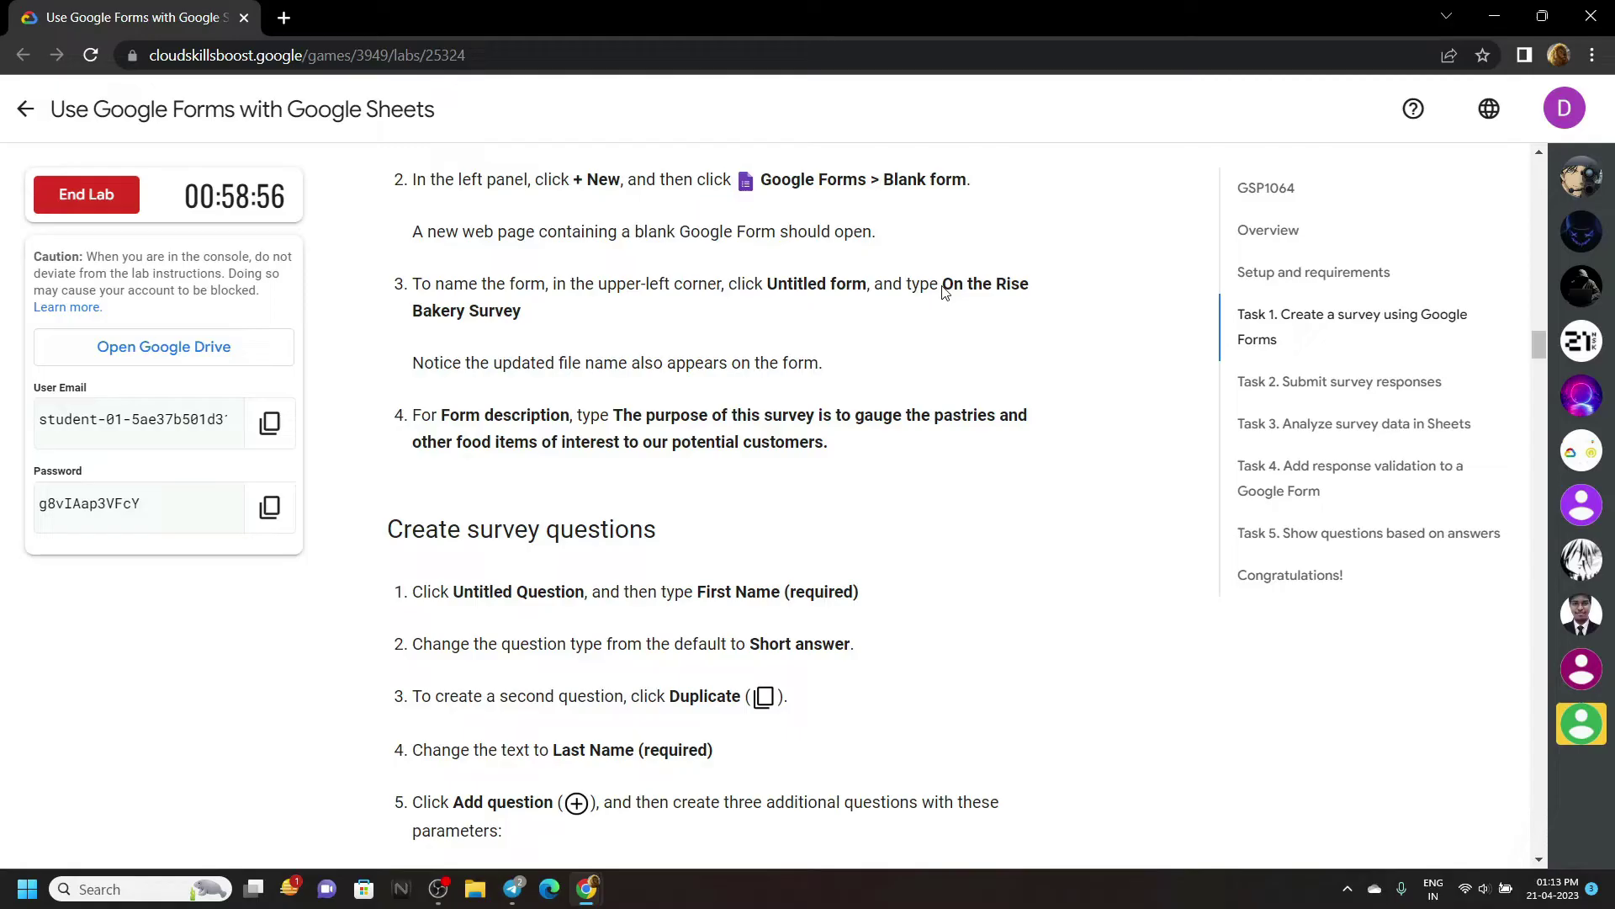
pyautogui.moveTo(942, 292); pyautogui.dragTo(991, 310)
pyautogui.hotkey('ctrl', 'c')
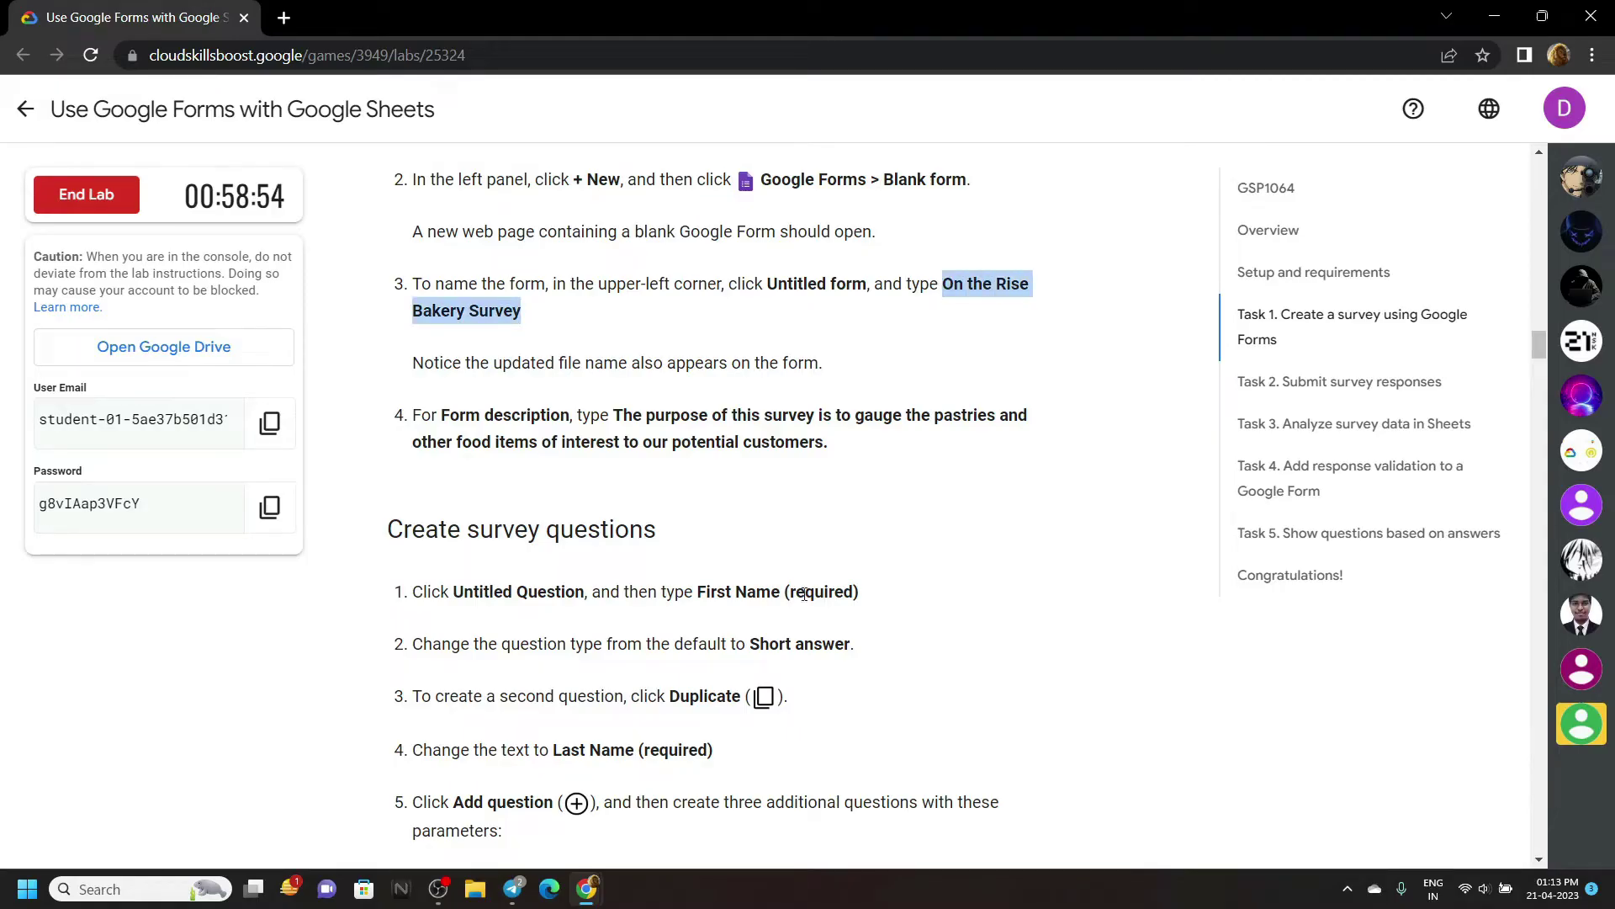
pyautogui.moveTo(586, 888)
pyautogui.click(657, 802)
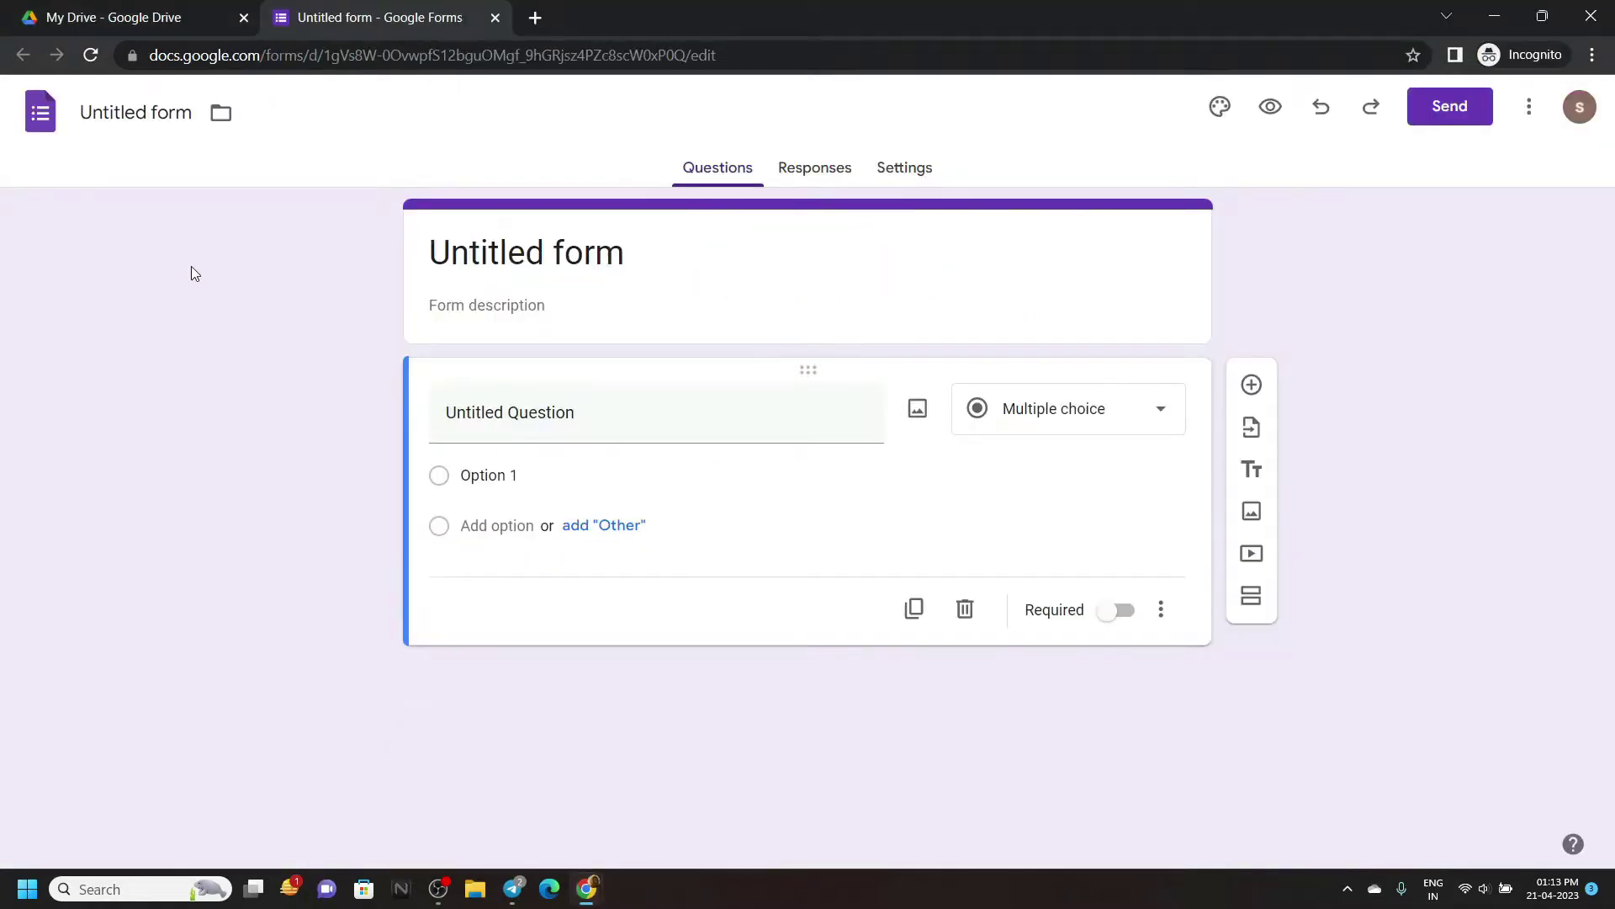
pyautogui.click(149, 111)
pyautogui.hotkey('ctrl', 'v')
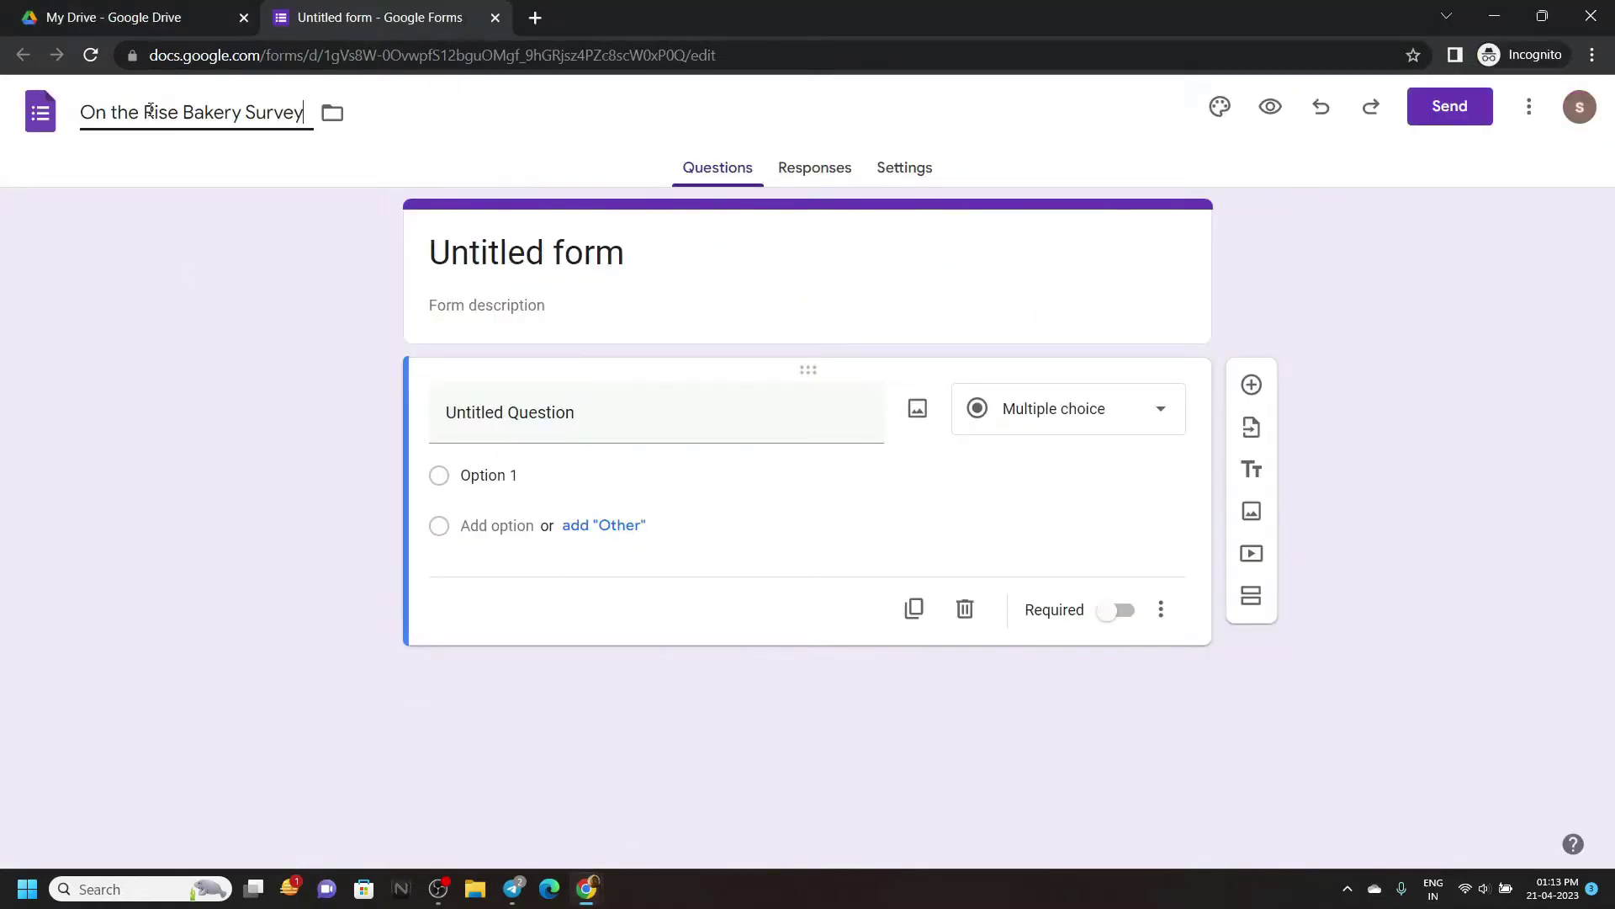
pyautogui.press('Return')
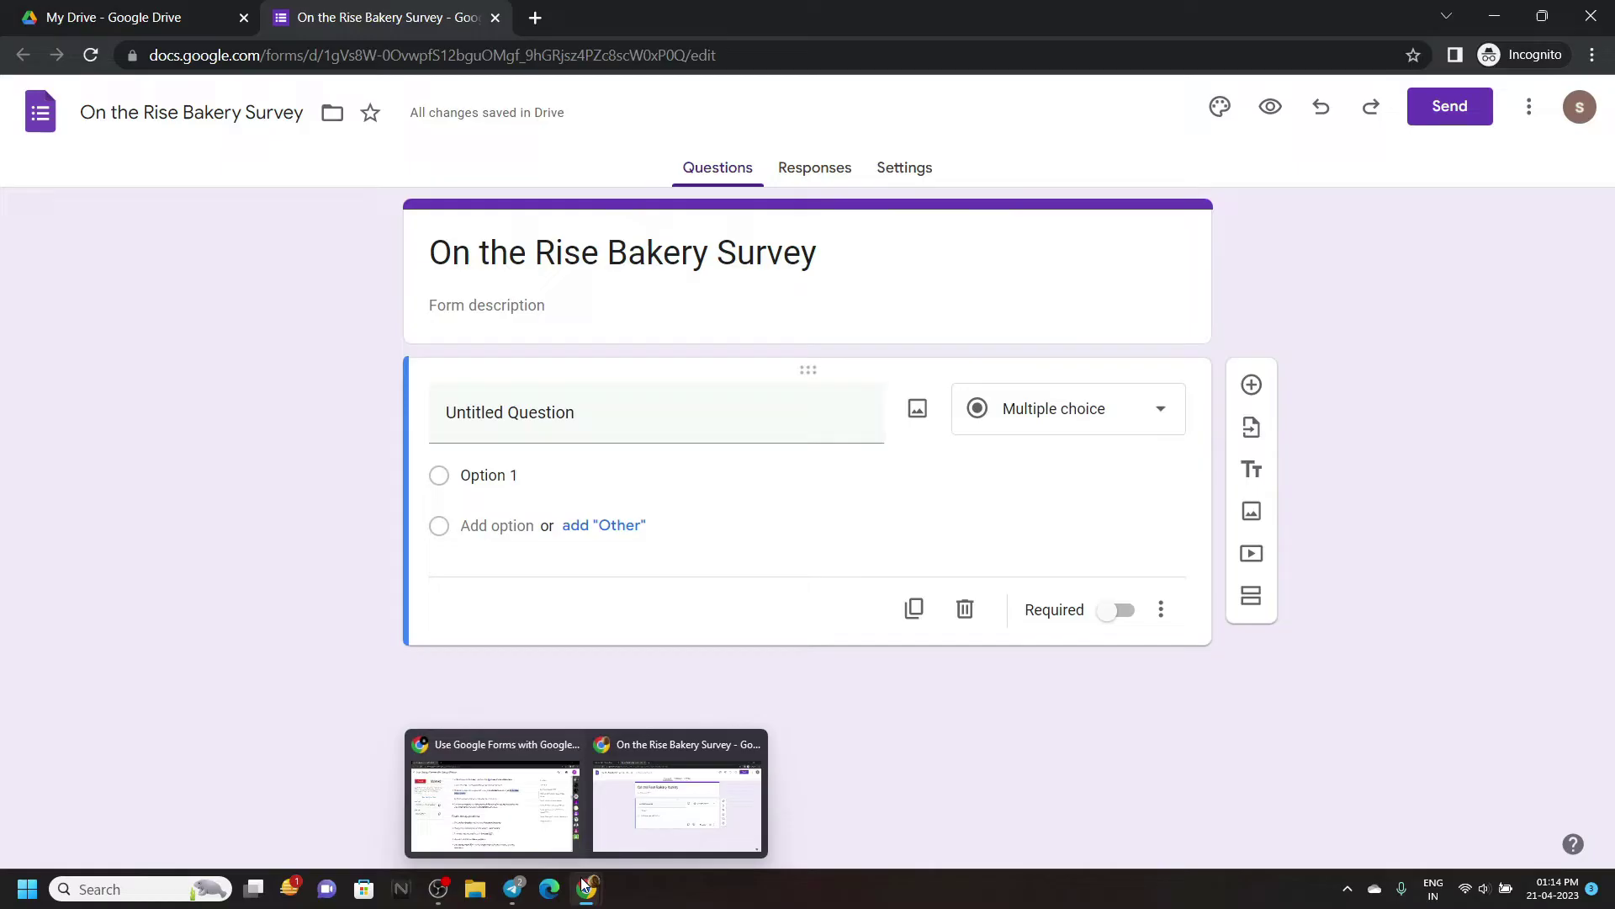
# Step: Fill the form description with the survey purpose text, then copy 'First Name (required)'
pyautogui.click(511, 814)
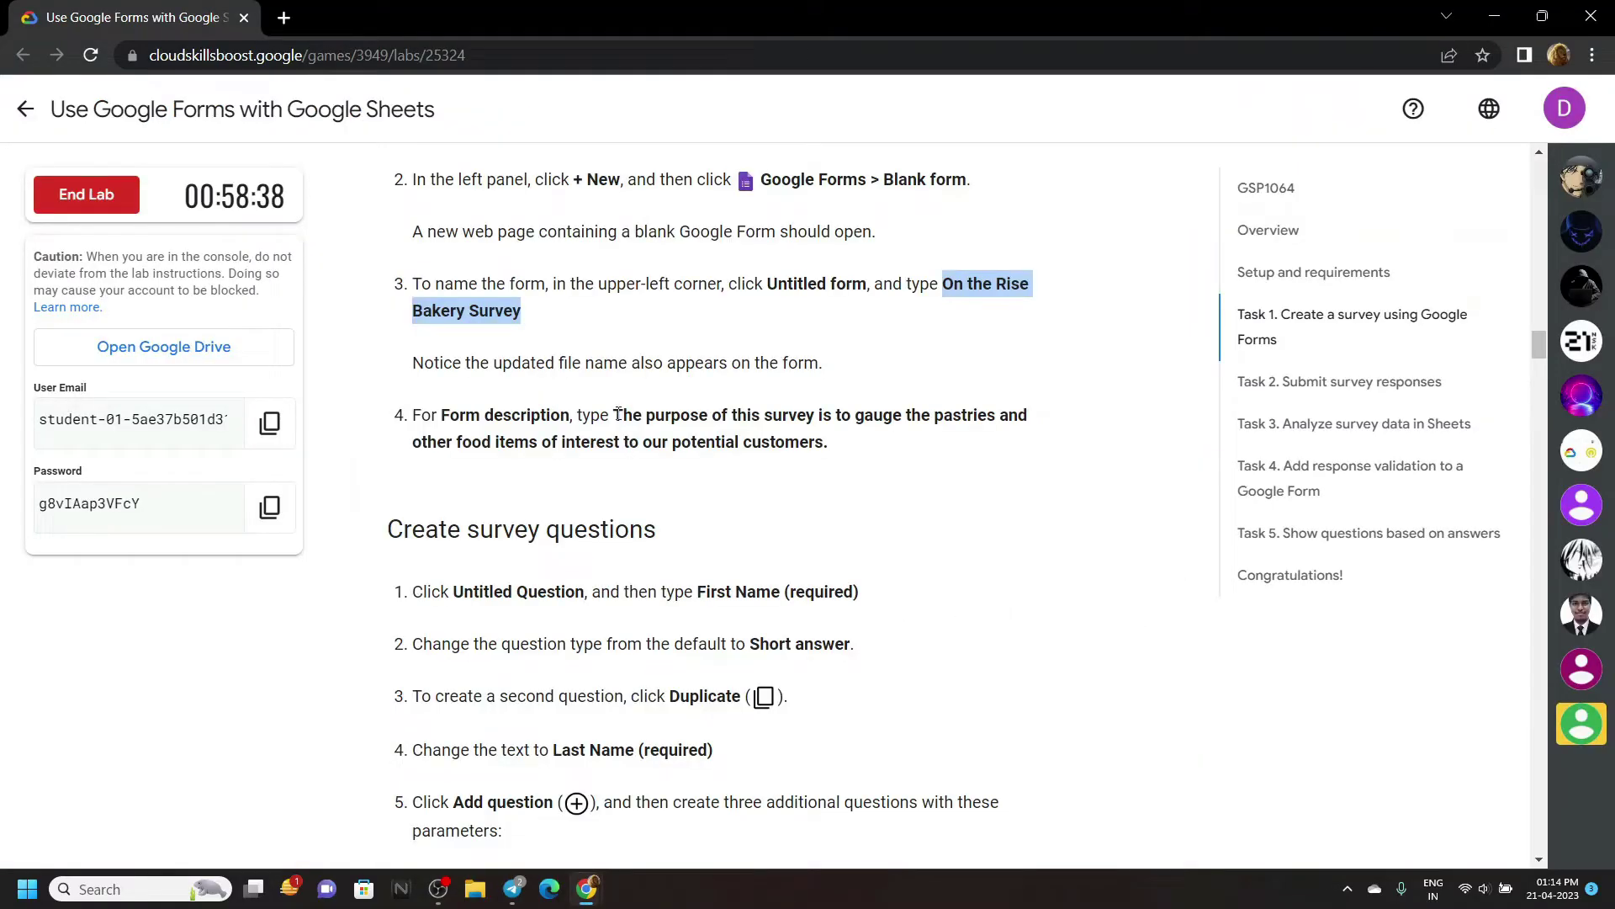
pyautogui.moveTo(615, 415); pyautogui.dragTo(828, 445)
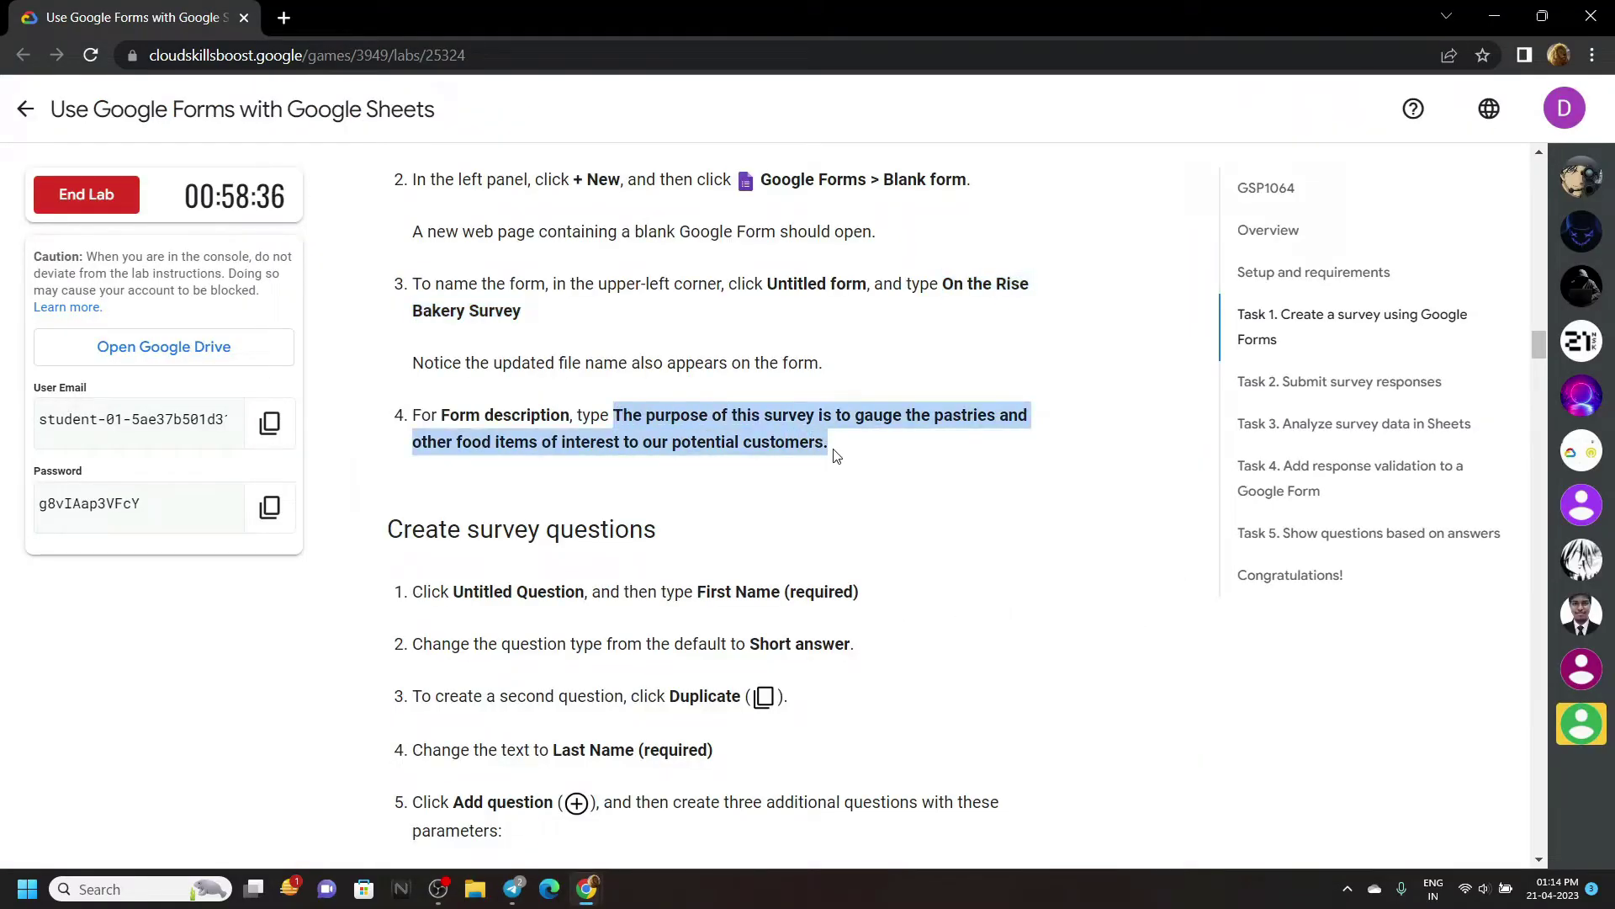
pyautogui.click(670, 827)
pyautogui.click(635, 311)
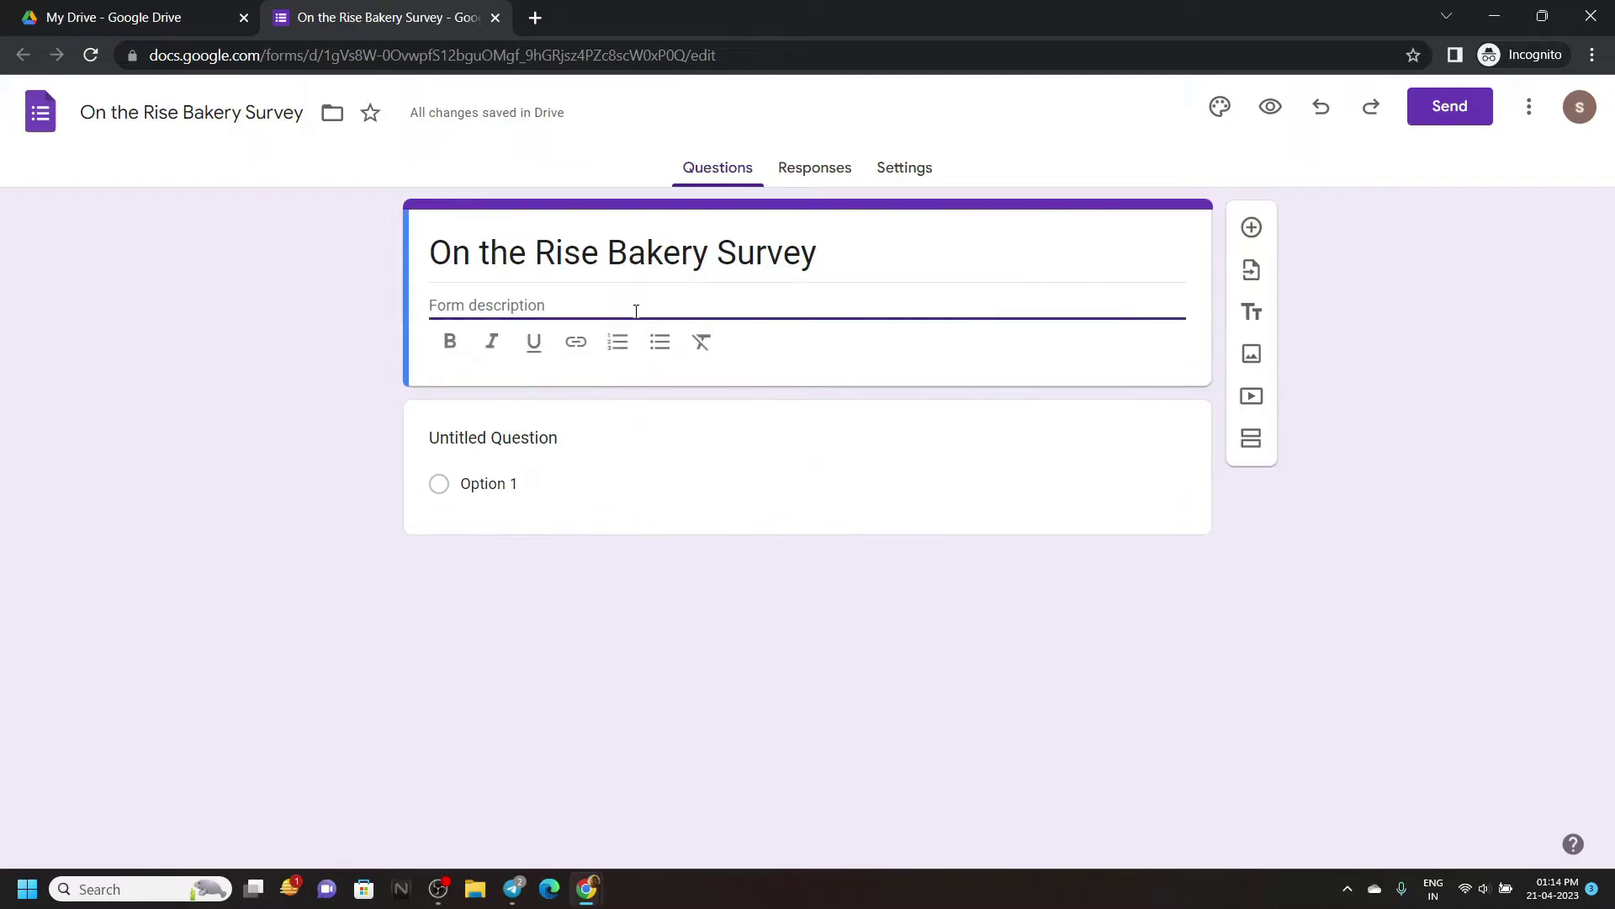
pyautogui.write('The purpose of this survey is to gauge the pastries and other food items of interest to our potential customers.')
pyautogui.click(658, 798)
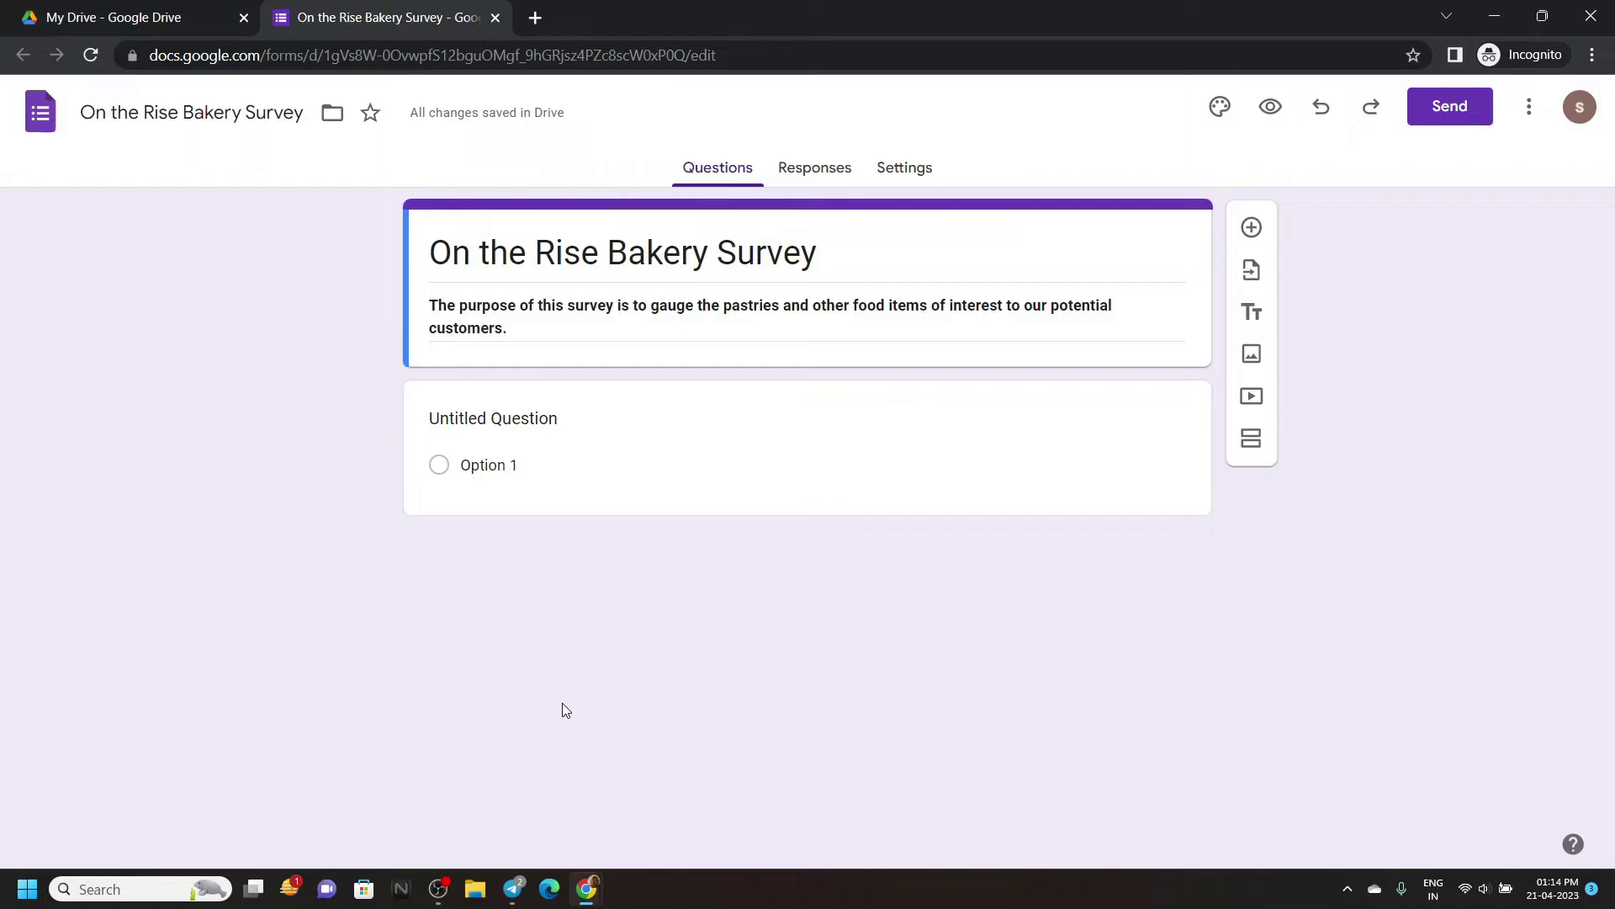
pyautogui.moveTo(586, 888)
pyautogui.click(499, 796)
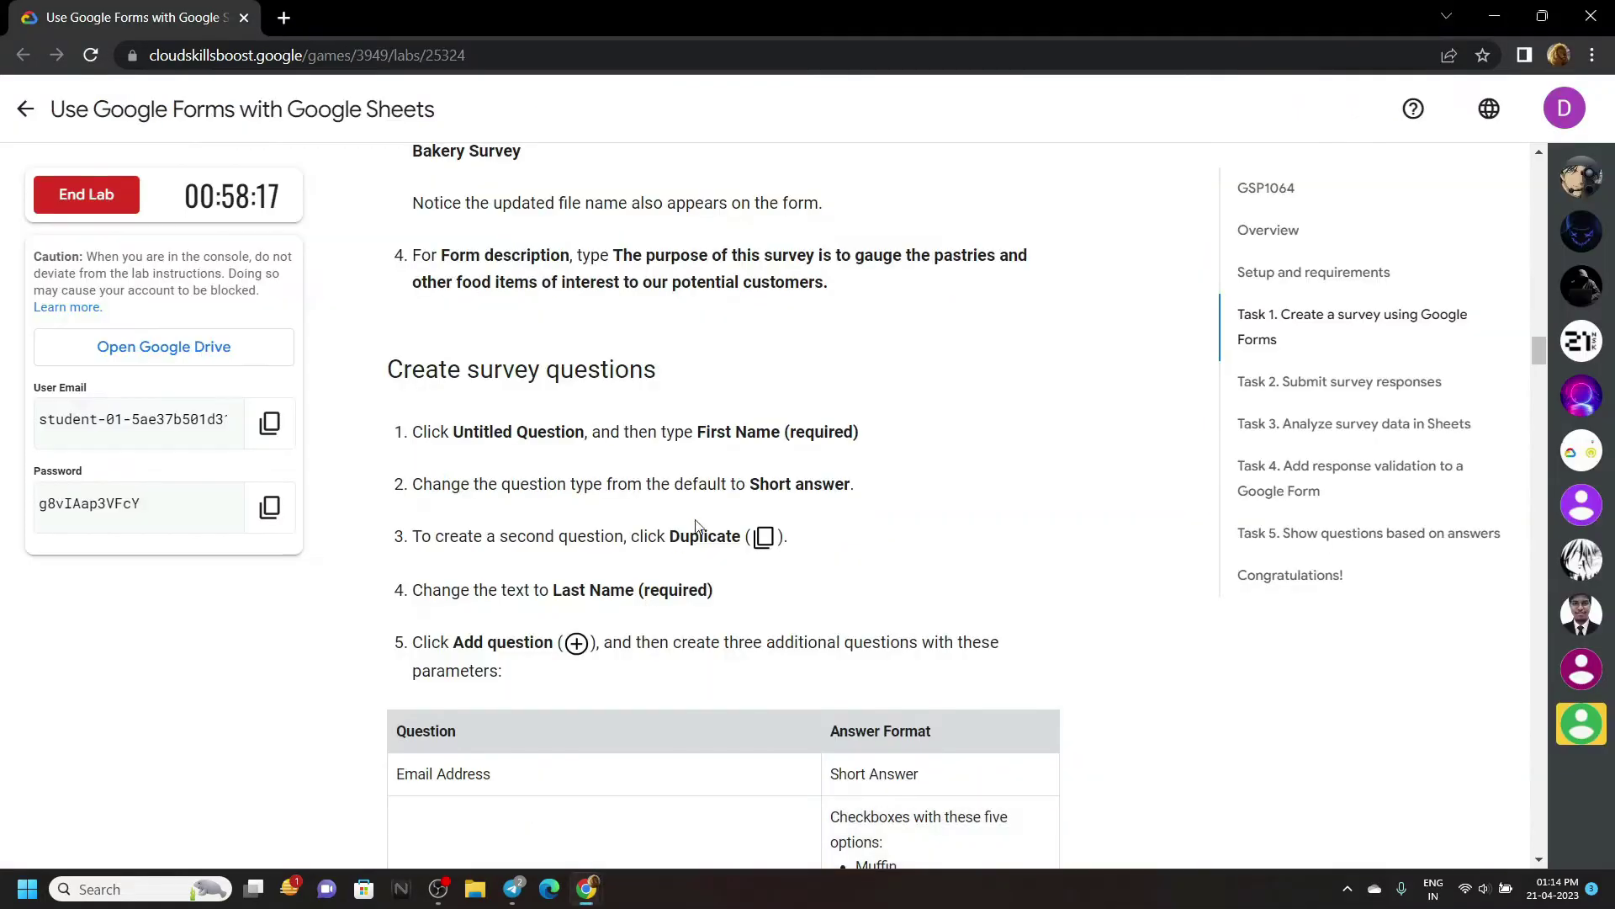
pyautogui.moveTo(699, 437); pyautogui.dragTo(866, 442)
pyautogui.hotkey('ctrl', 'c')
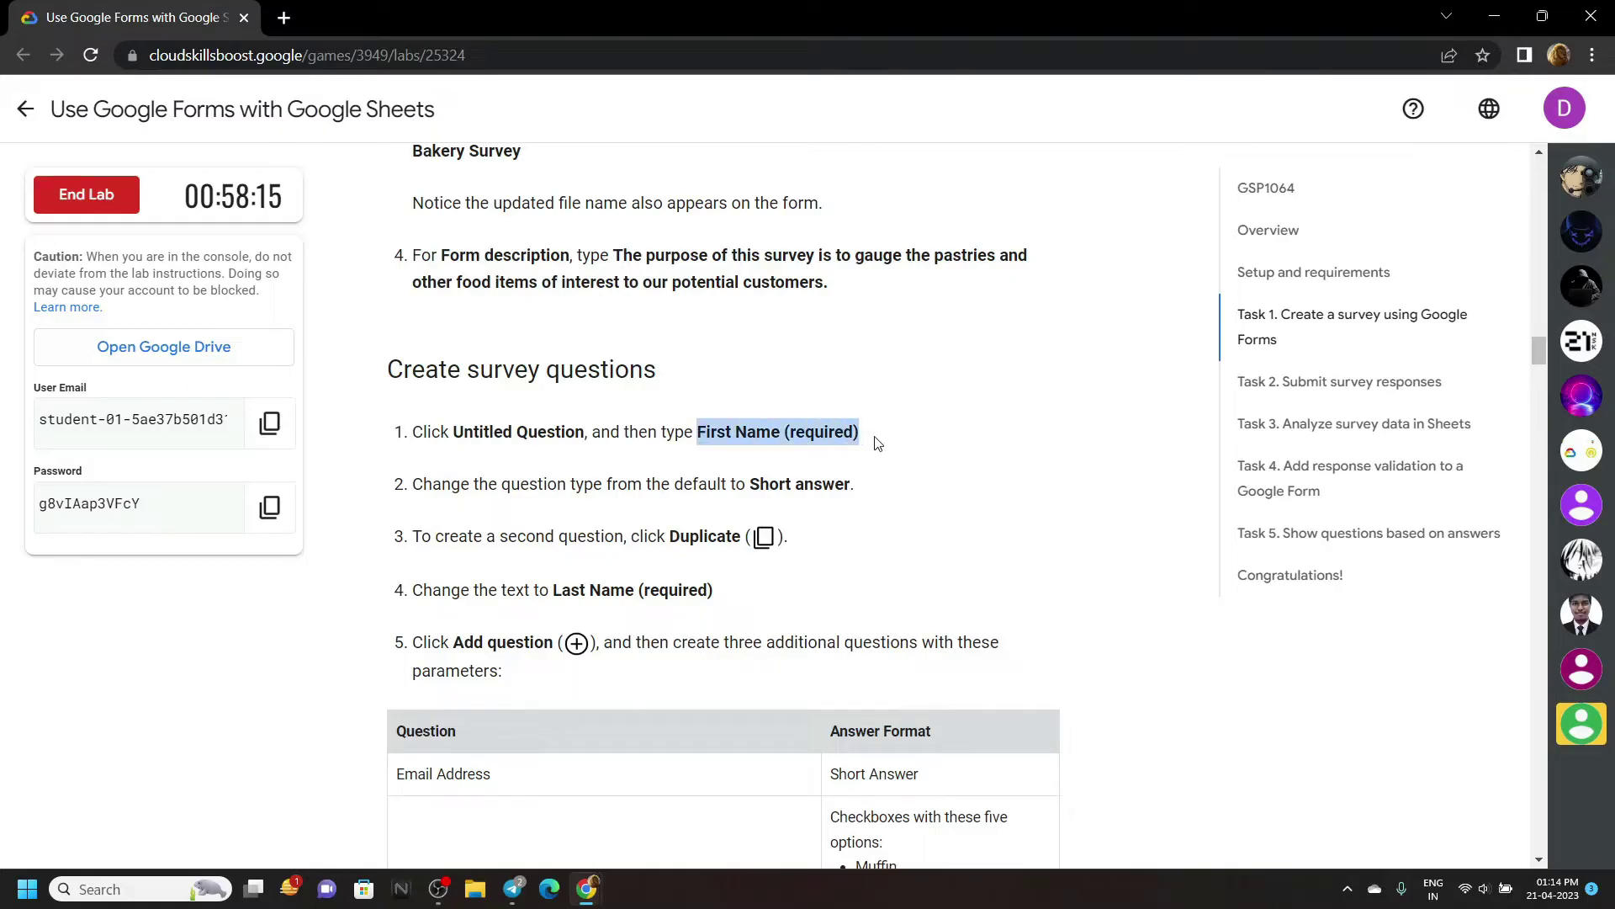
# Step: Title the first question 'First Name (required)' and duplicate it
pyautogui.click(658, 779)
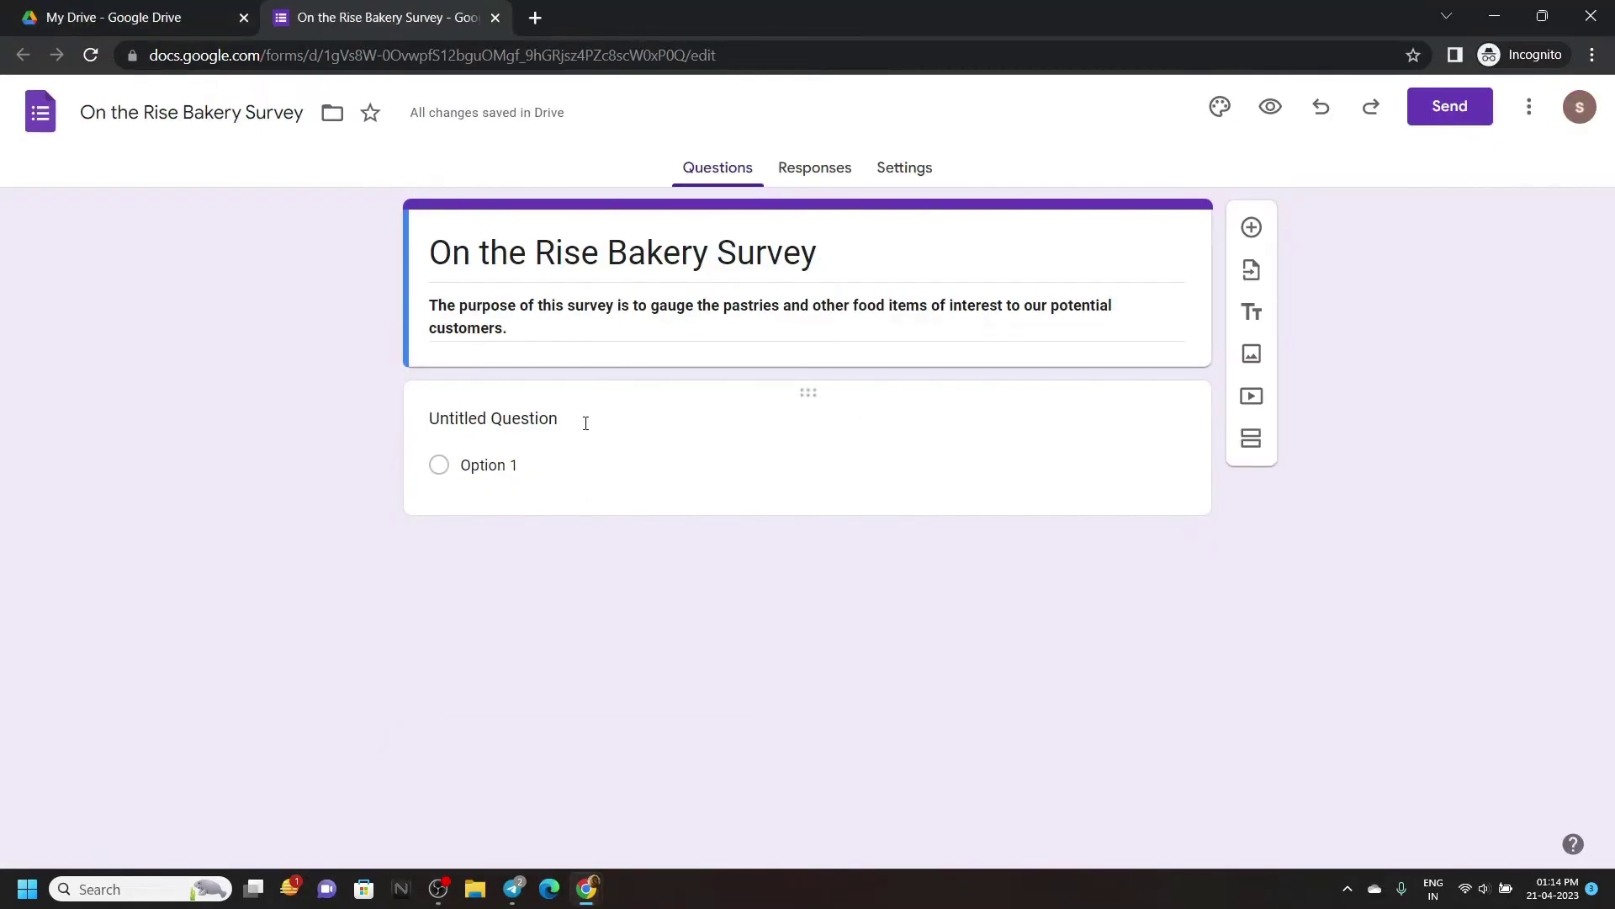
pyautogui.click(558, 419)
pyautogui.hotkey('ctrl', 'v')
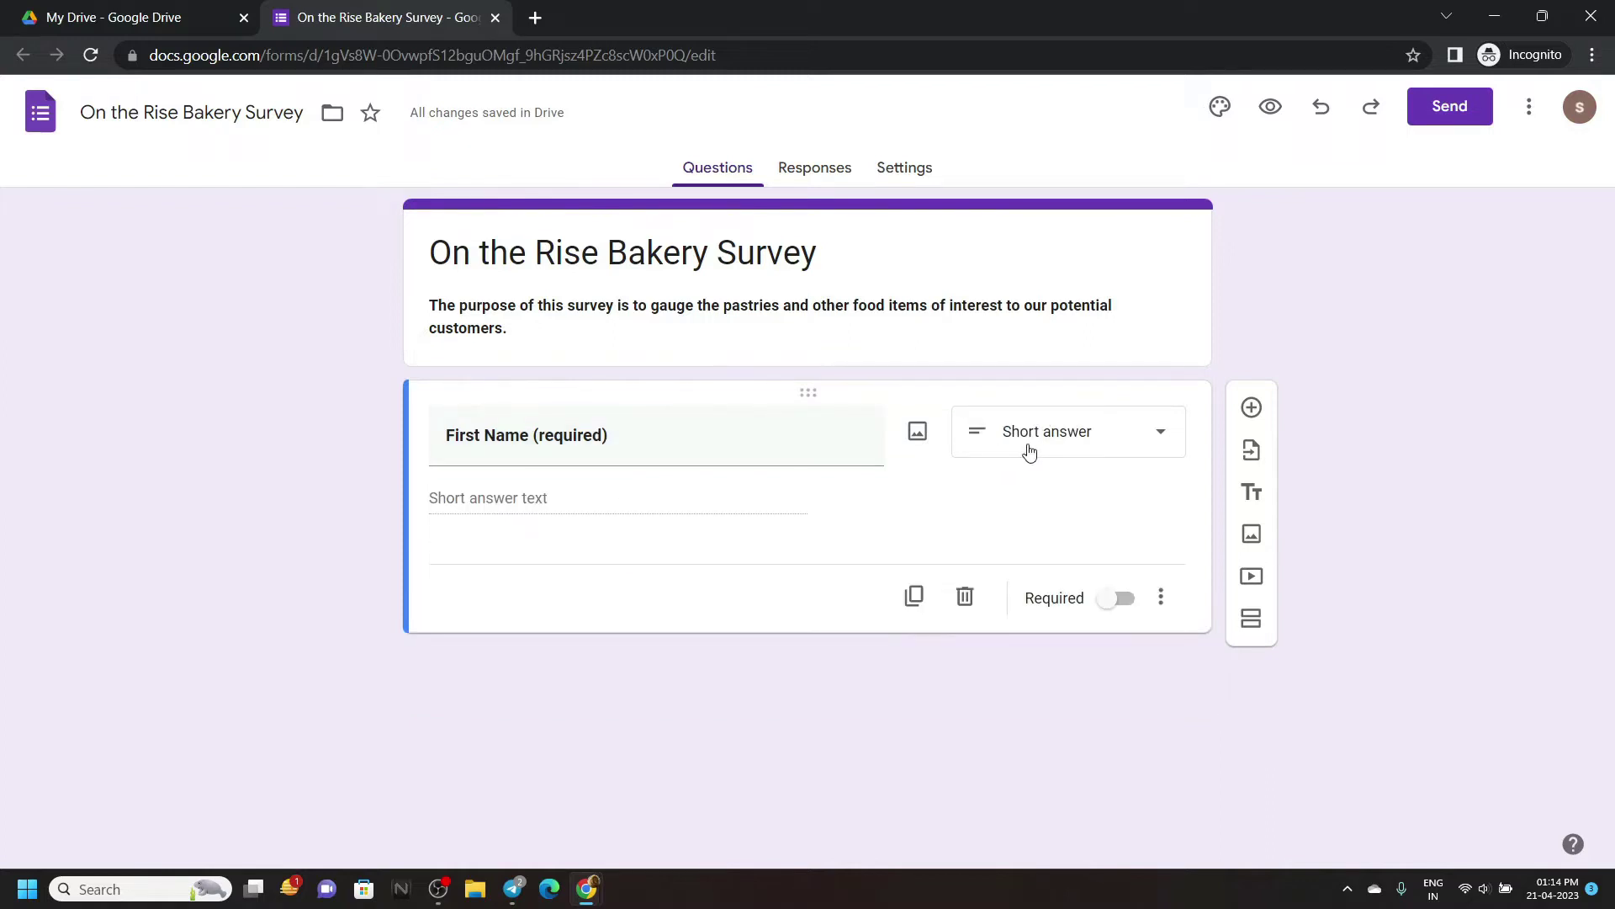
pyautogui.click(914, 596)
pyautogui.moveTo(586, 889)
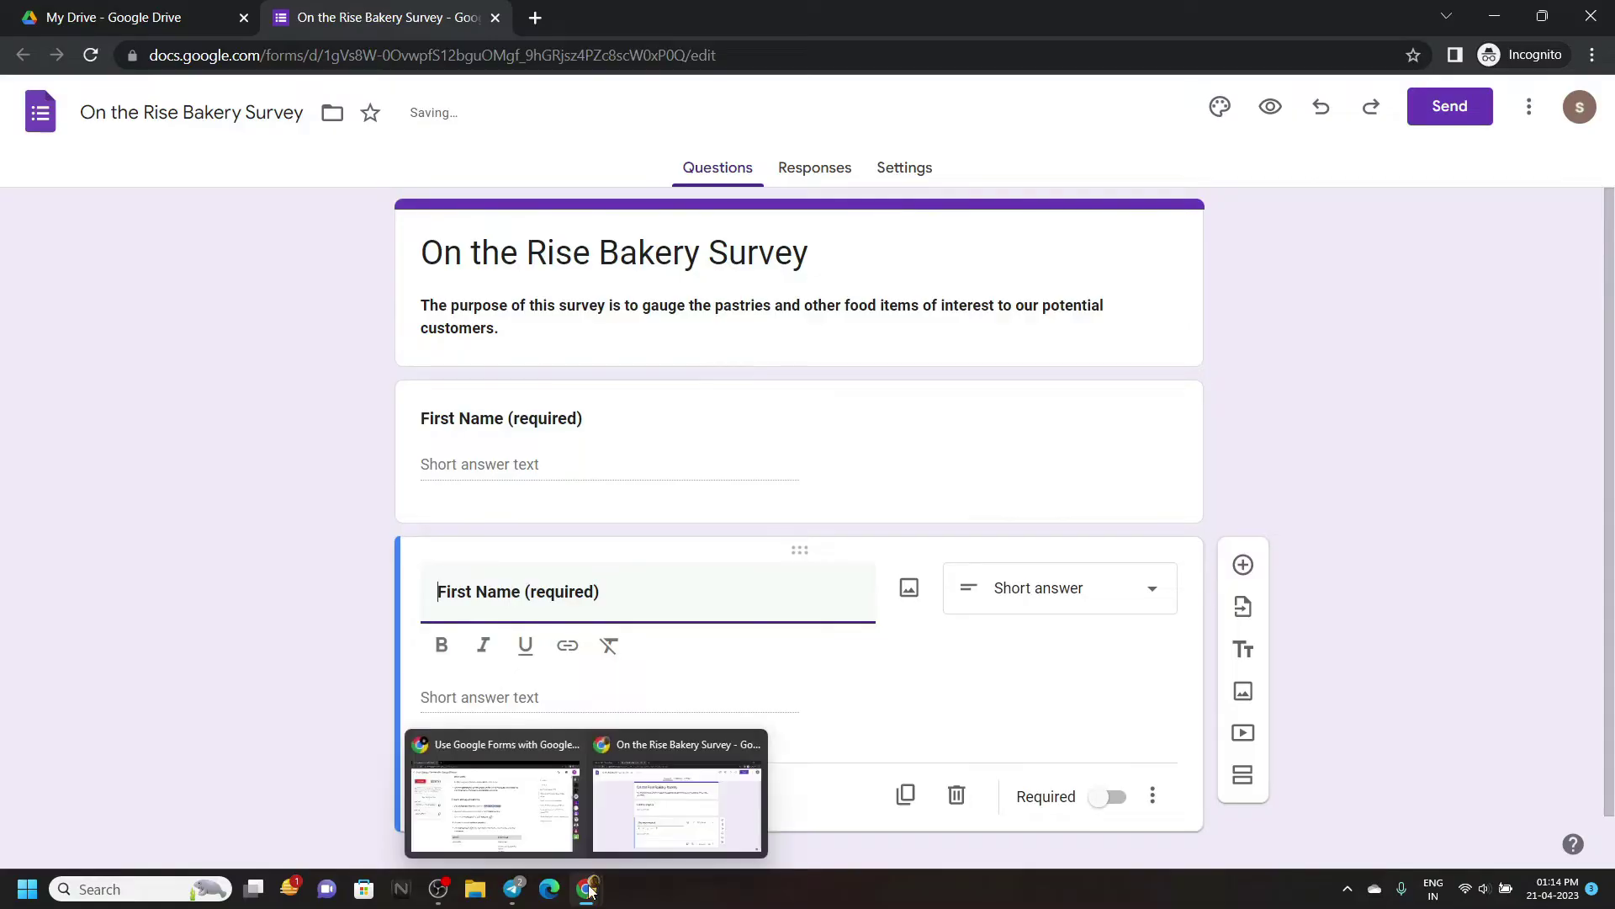
# Step: Retitle the duplicated question 'Last Name (required)'
pyautogui.click(493, 795)
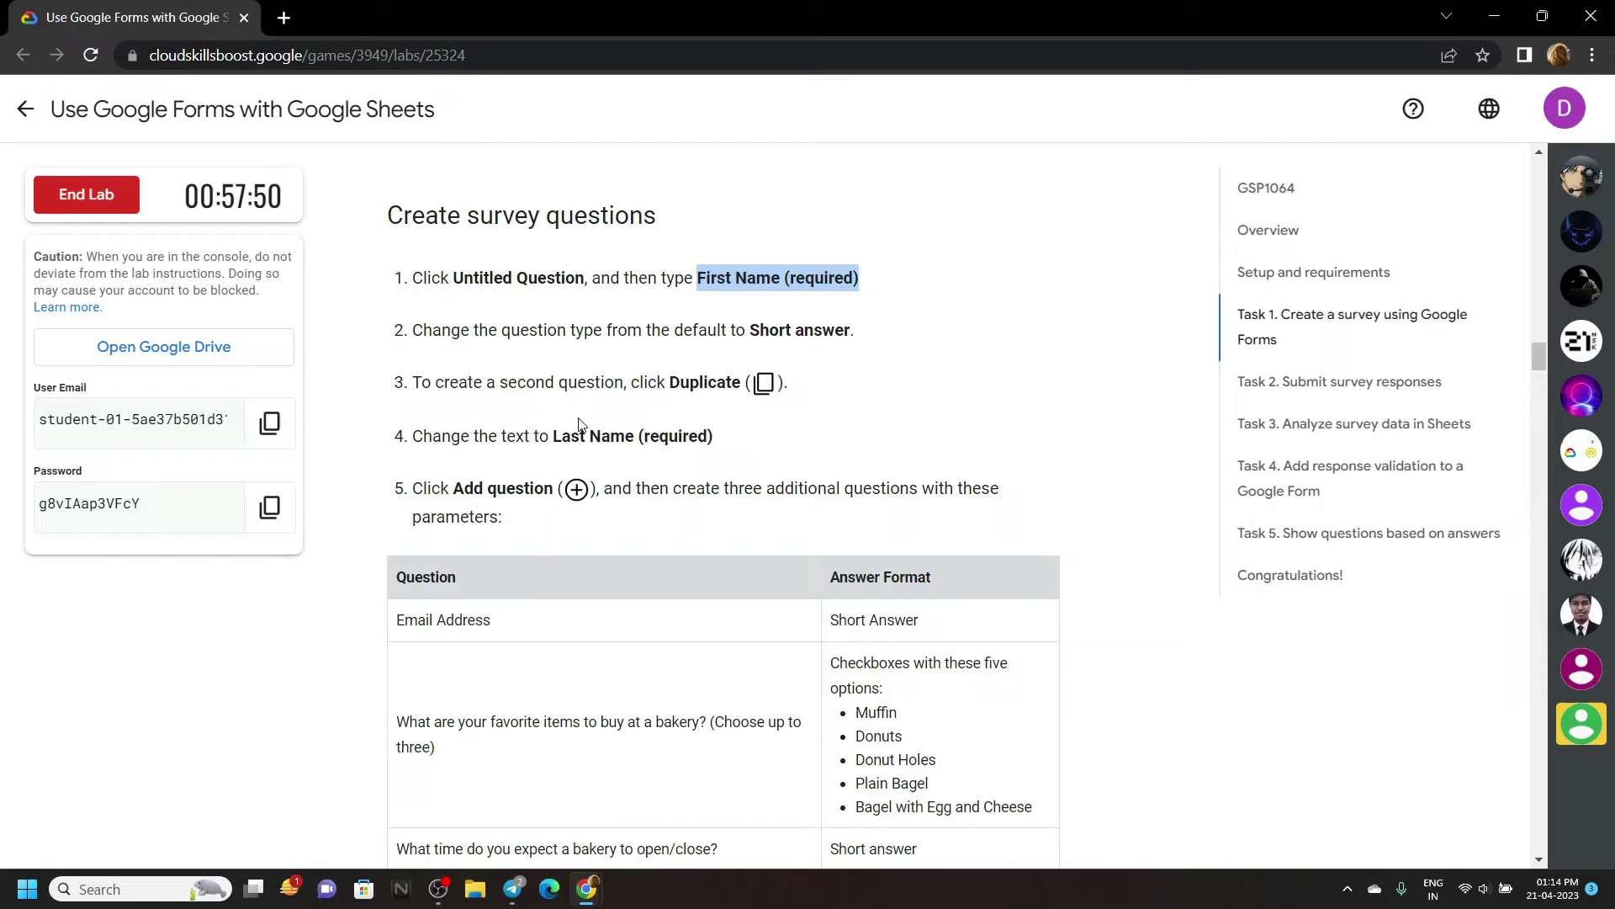
pyautogui.moveTo(556, 436); pyautogui.dragTo(721, 436)
pyautogui.hotkey('ctrl', 'c')
pyautogui.hotkey('alt', 'Tab')
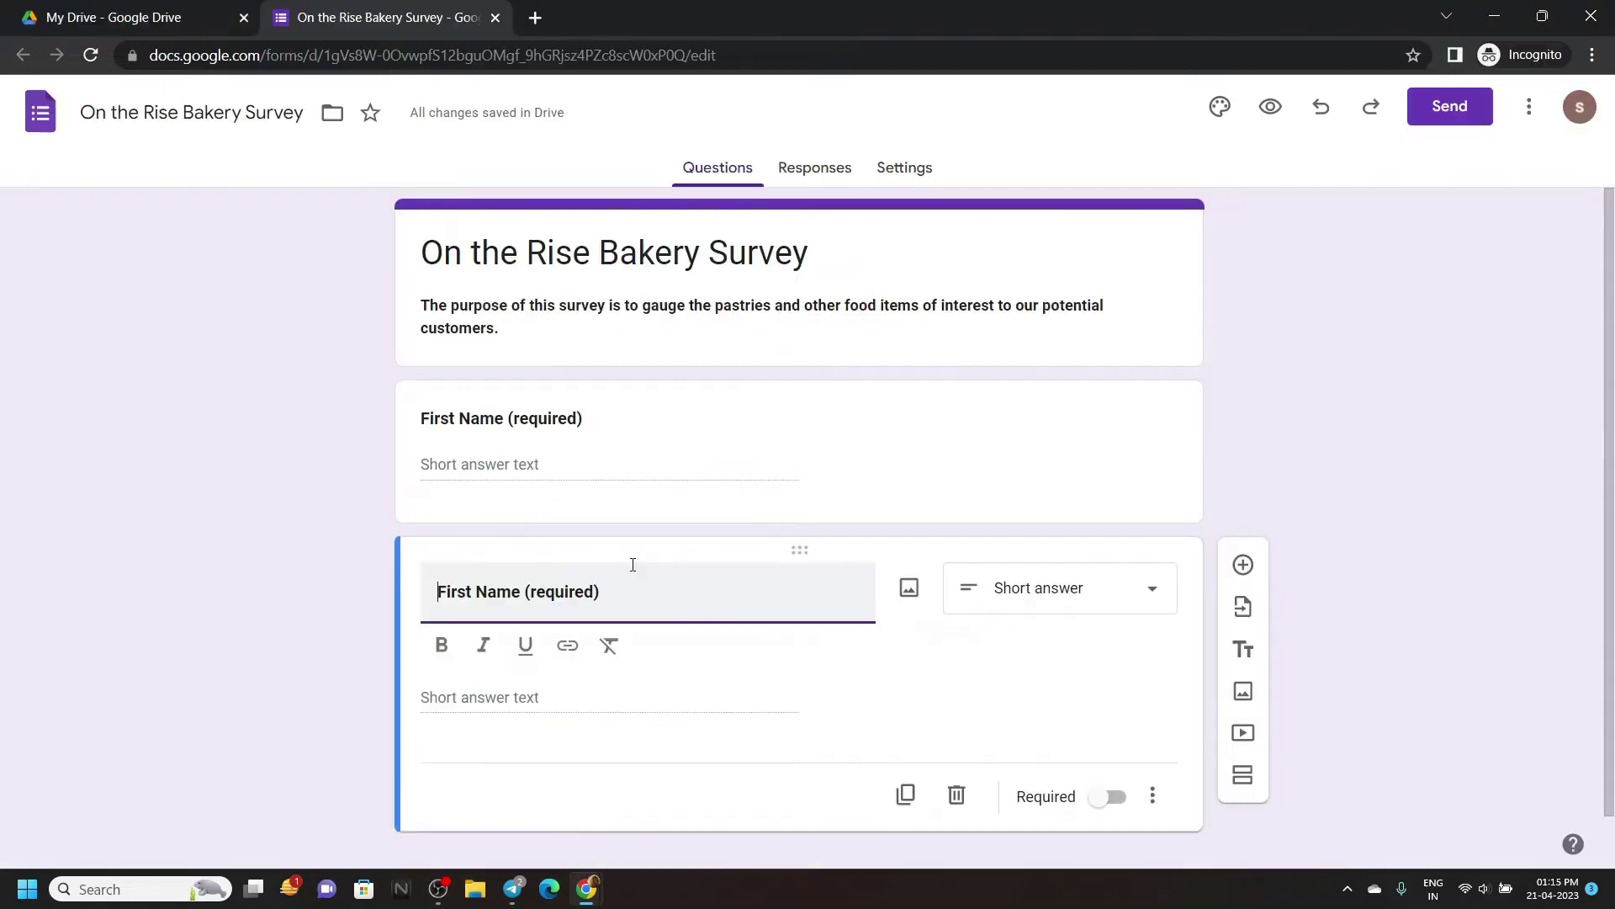
pyautogui.hotkey('ctrl', 'a')
pyautogui.hotkey('ctrl', 'v')
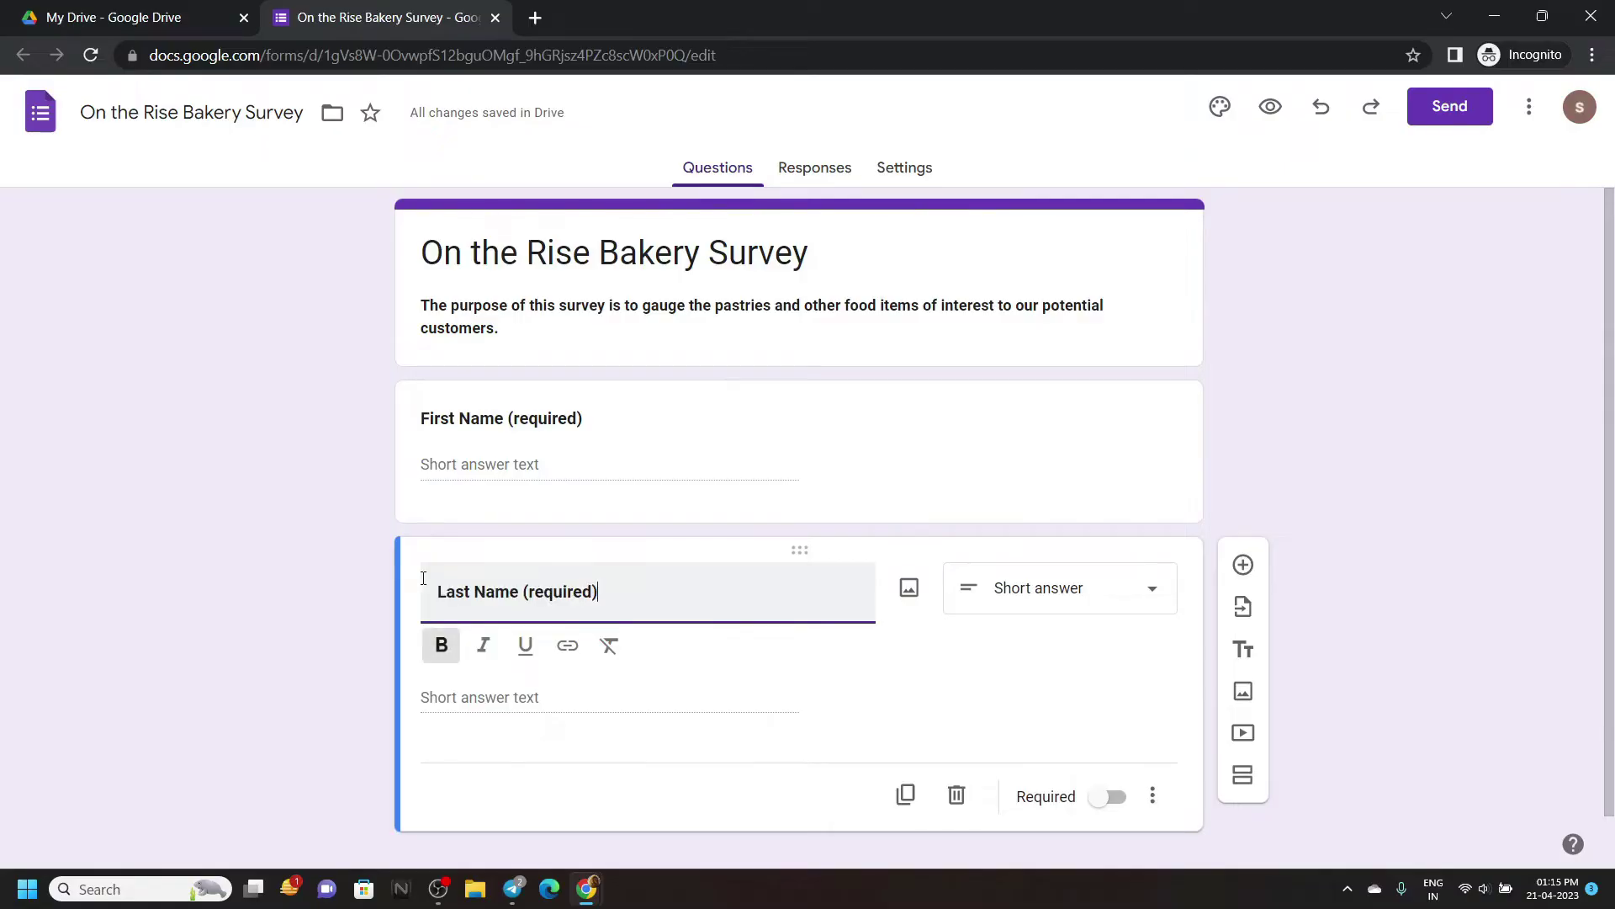
# Step: Add a new question titled 'Email Address'
pyautogui.click(1245, 564)
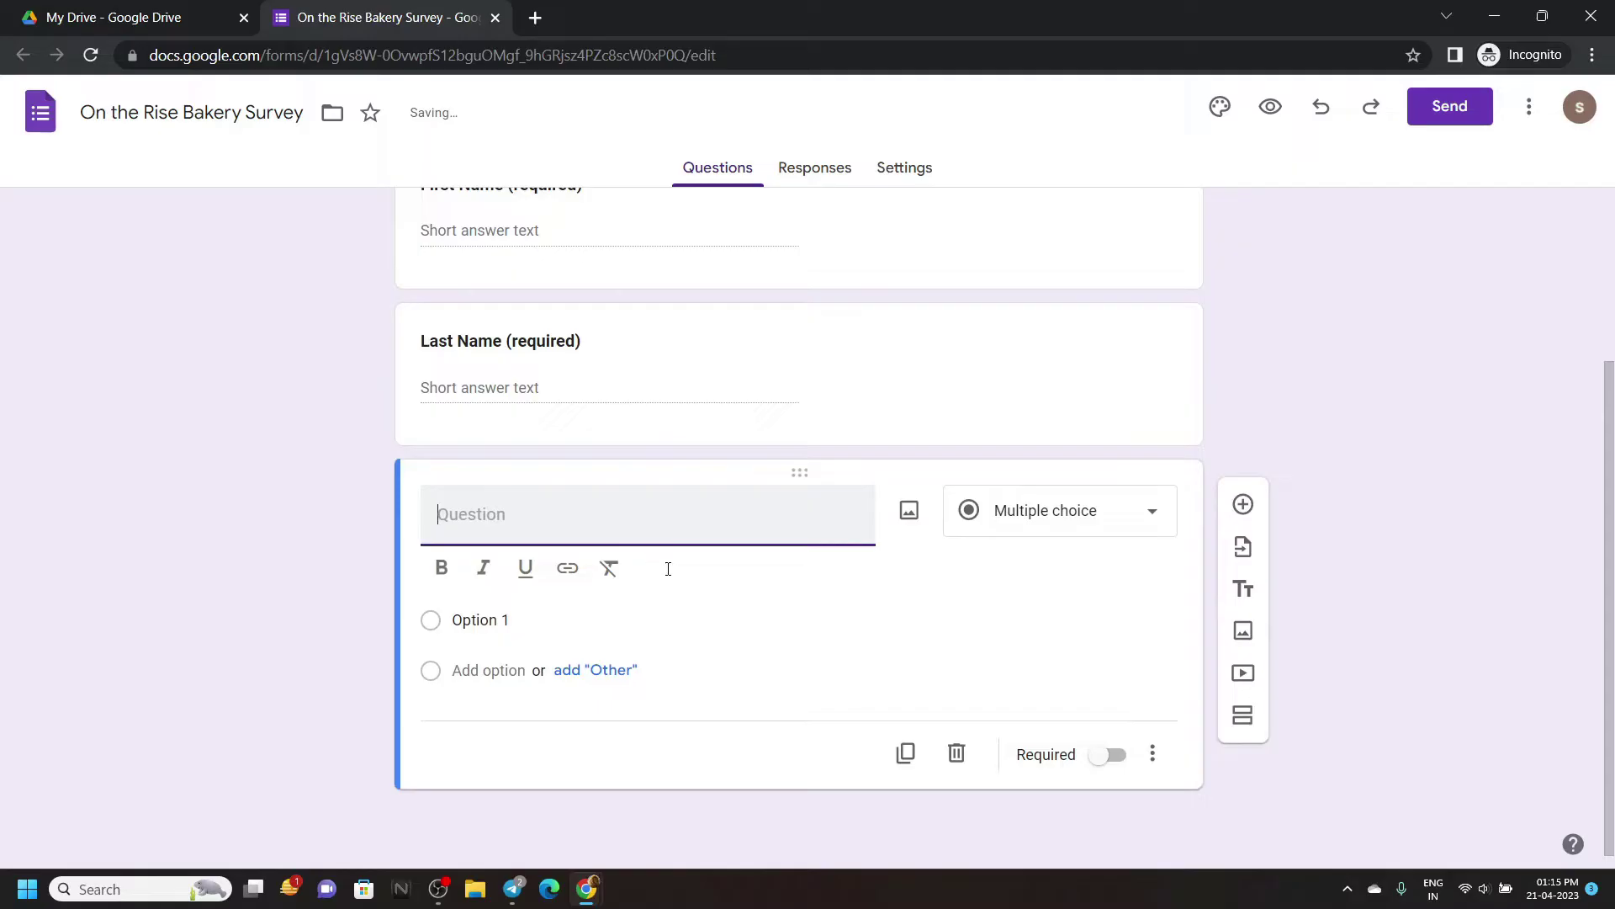
pyautogui.moveTo(586, 889)
pyautogui.click(506, 820)
pyautogui.scroll(-1, 505, 821)
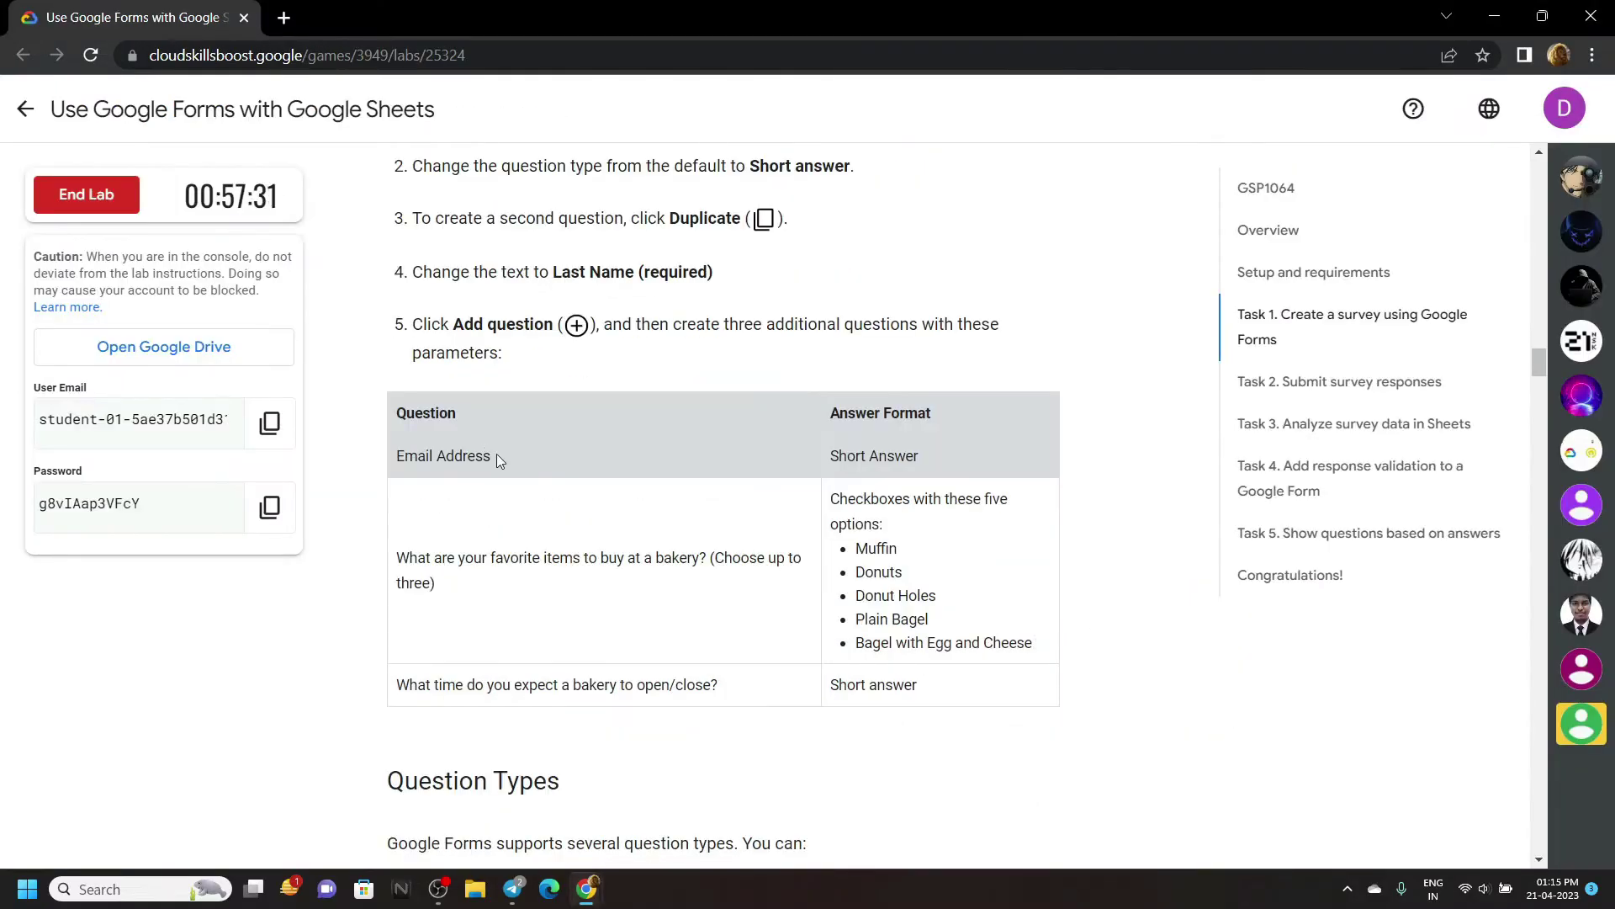
pyautogui.moveTo(495, 454); pyautogui.dragTo(387, 457)
pyautogui.hotkey('ctrl', 'c')
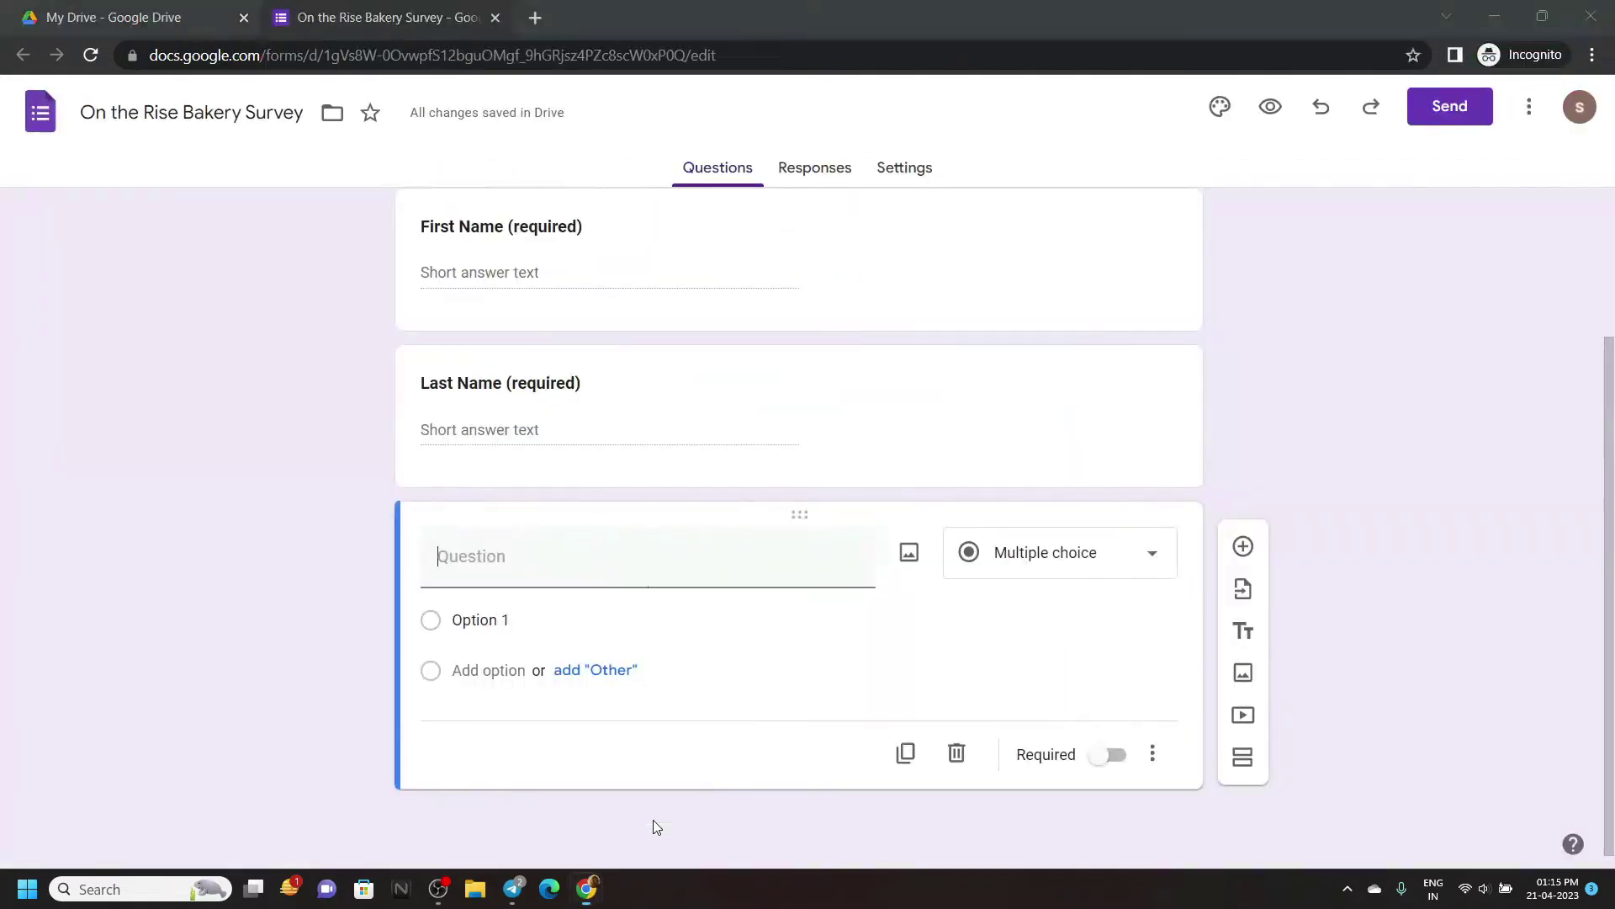
pyautogui.click(687, 808)
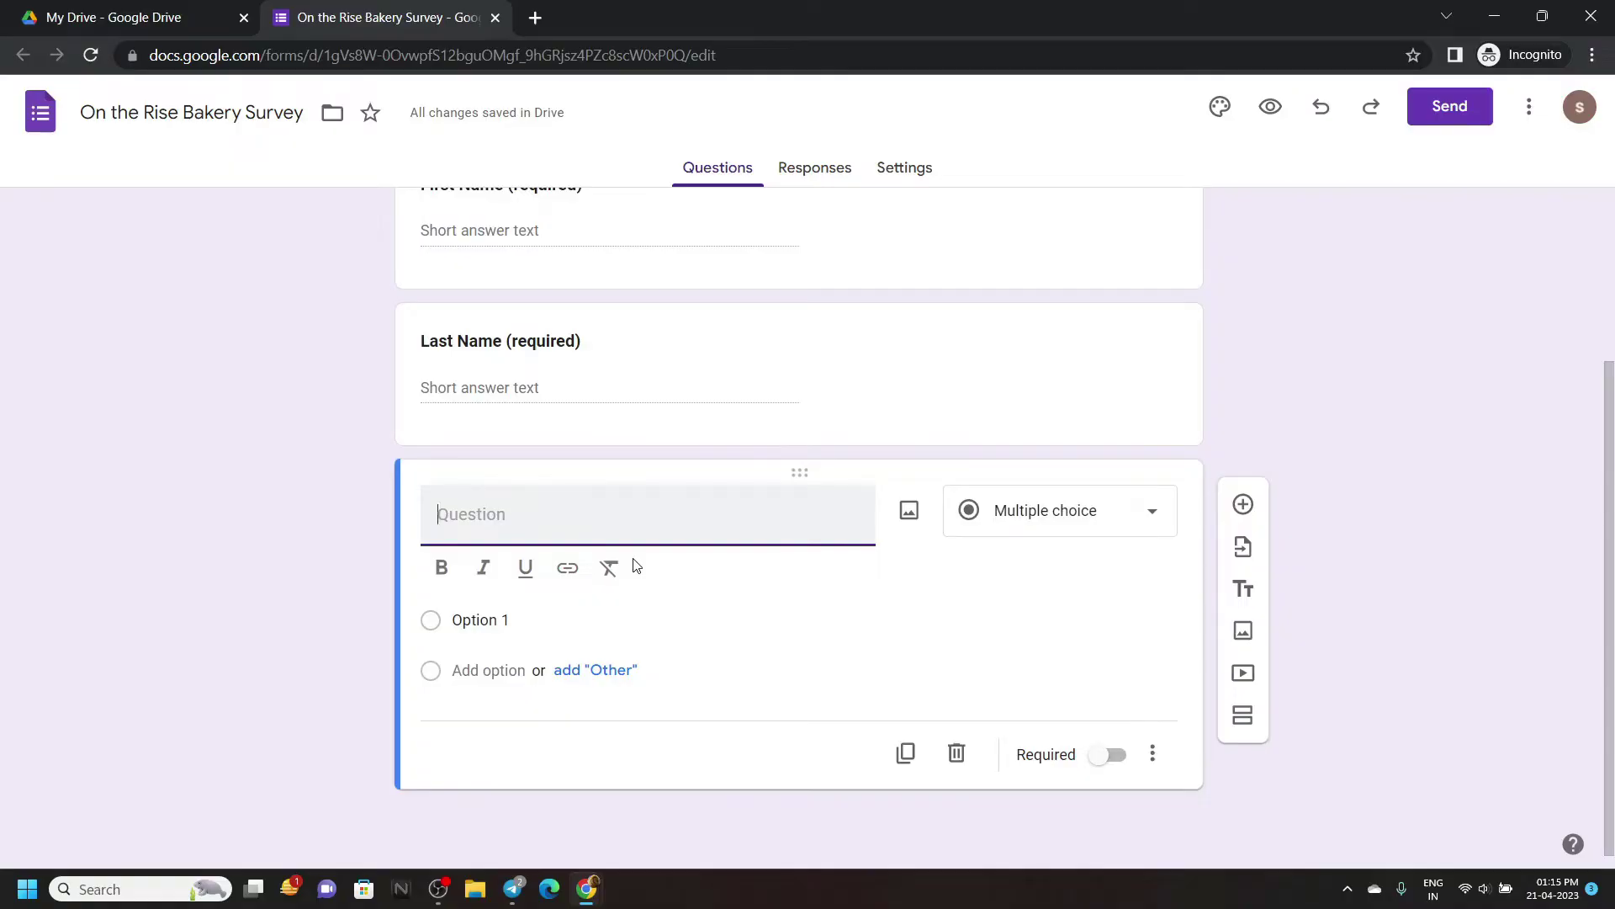
pyautogui.hotkey('ctrl', 'v')
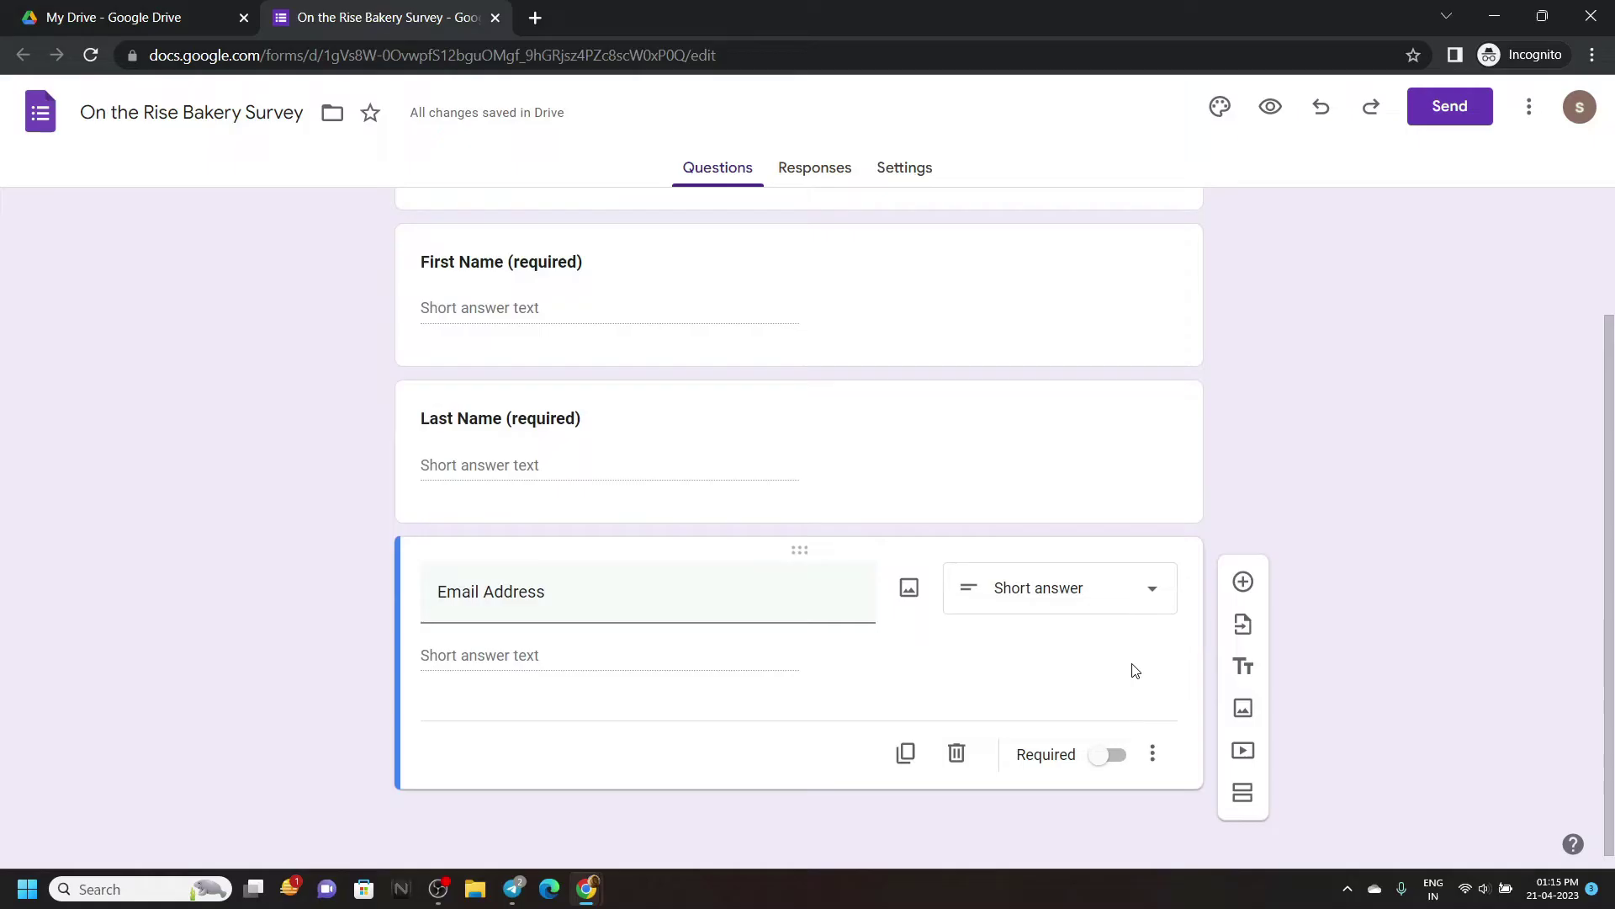
# Step: Add a question asking about favorite items to buy at a bakery
pyautogui.click(1242, 581)
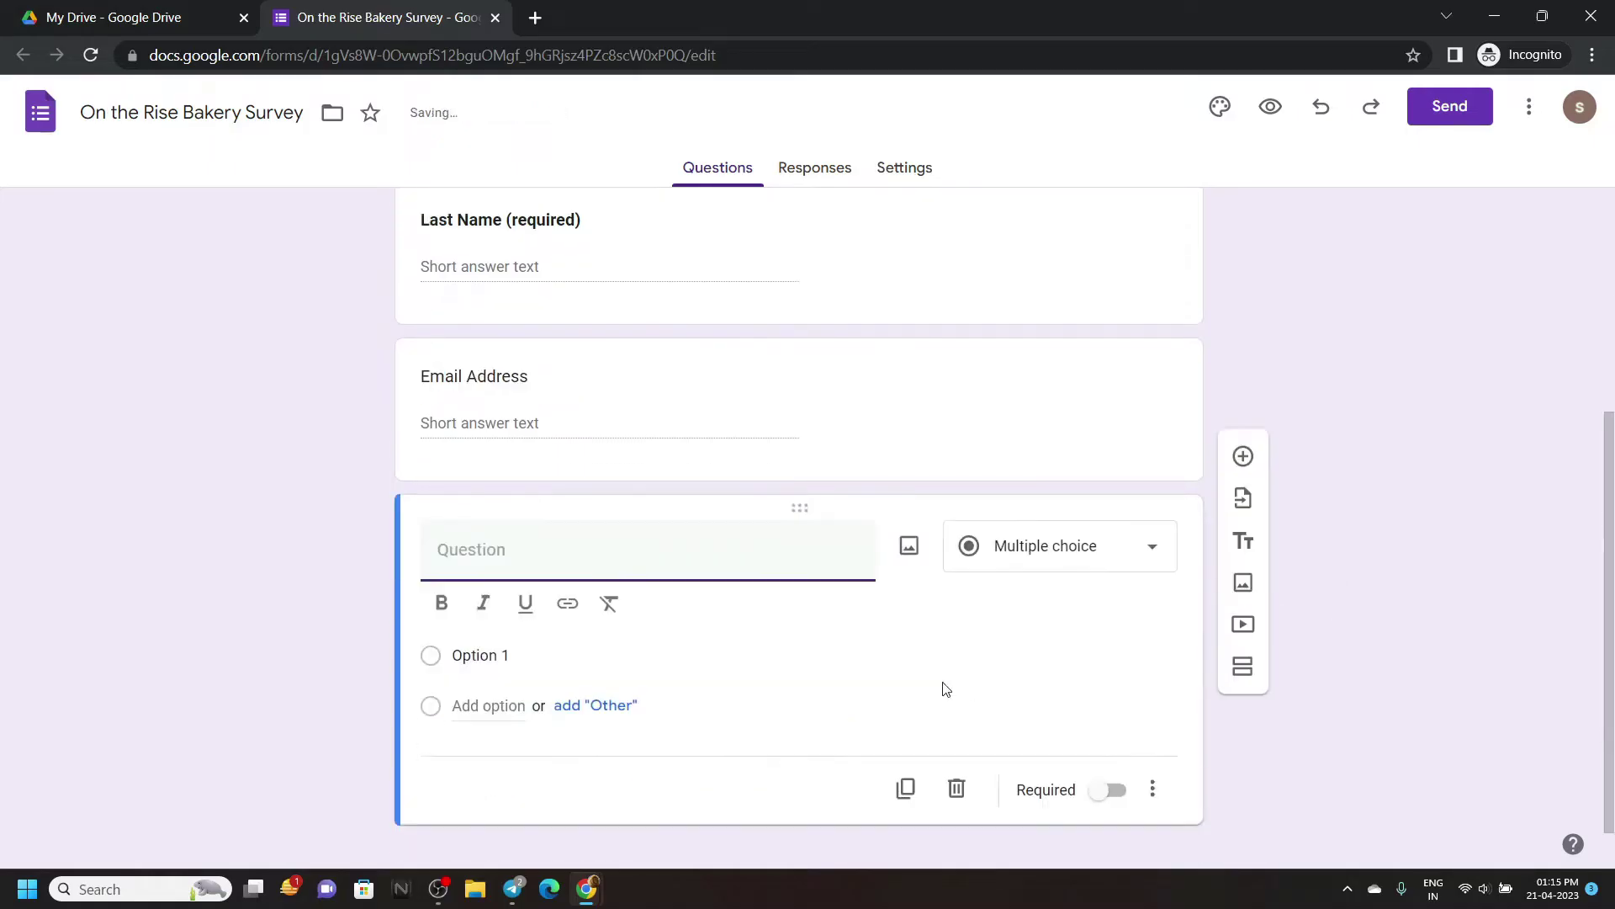
pyautogui.click(492, 795)
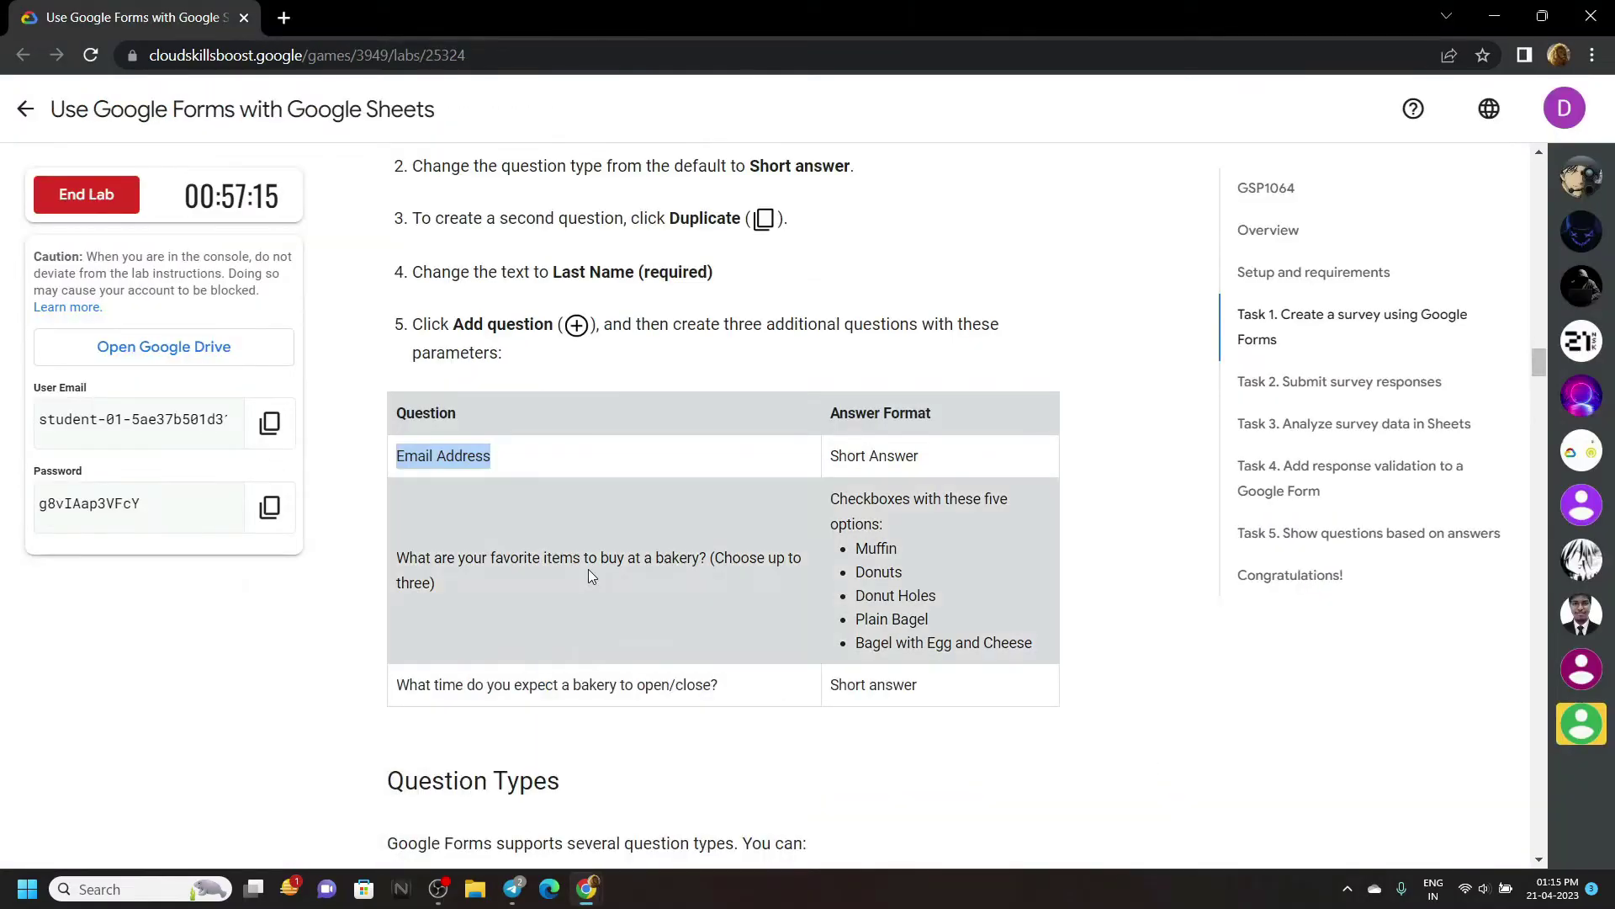
pyautogui.moveTo(449, 510); pyautogui.dragTo(388, 478)
pyautogui.hotkey('ctrl', 'c')
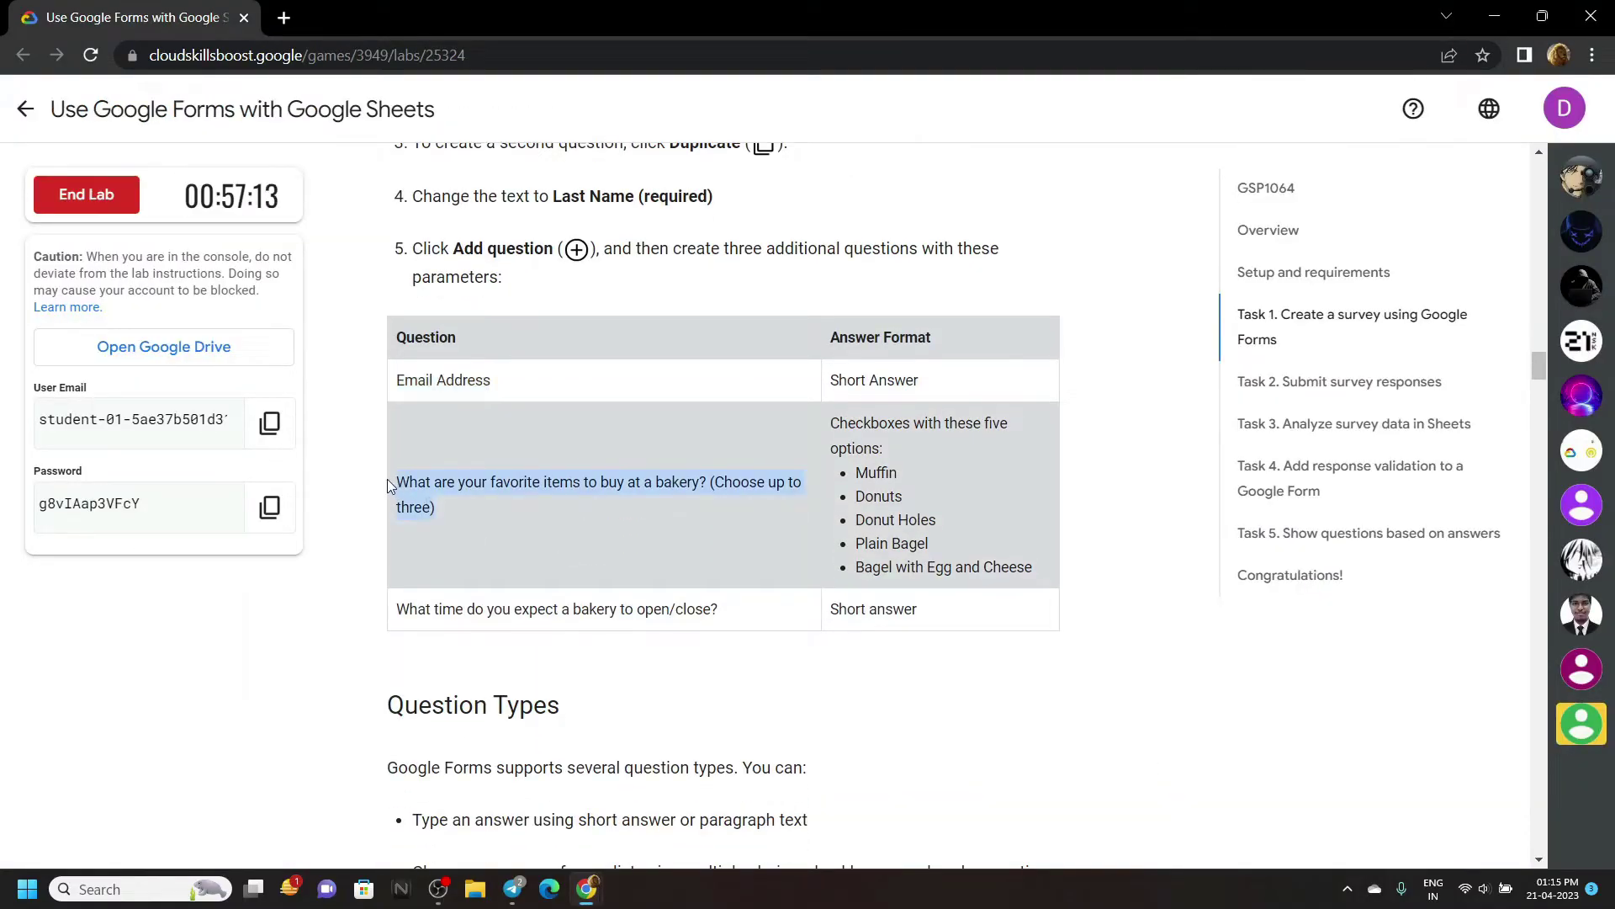
pyautogui.moveTo(587, 889)
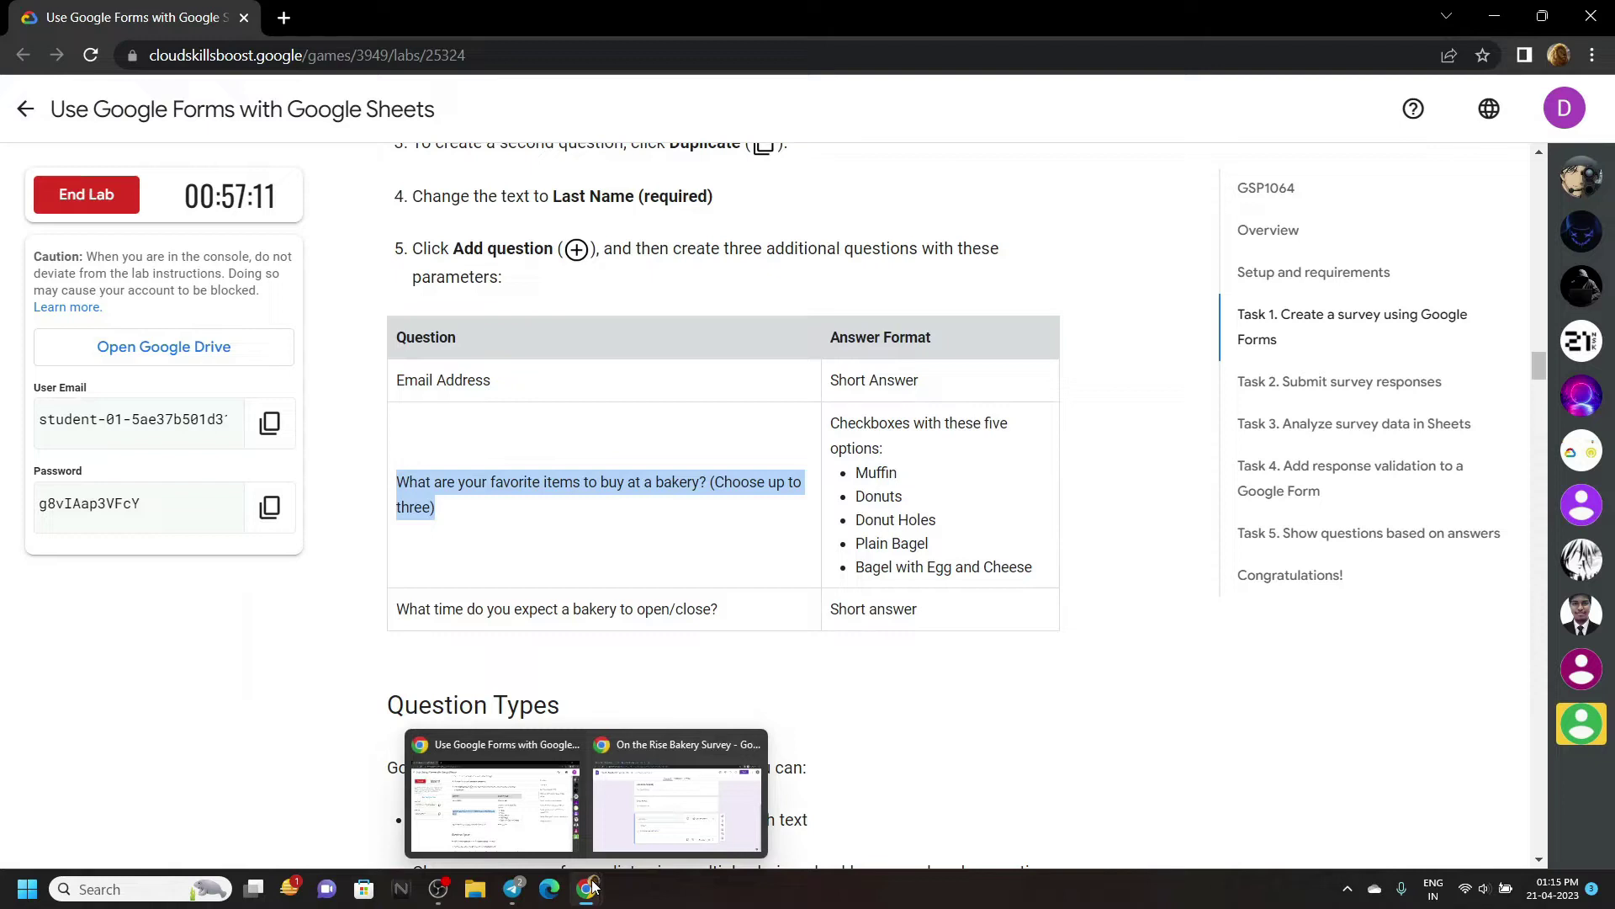
pyautogui.click(662, 810)
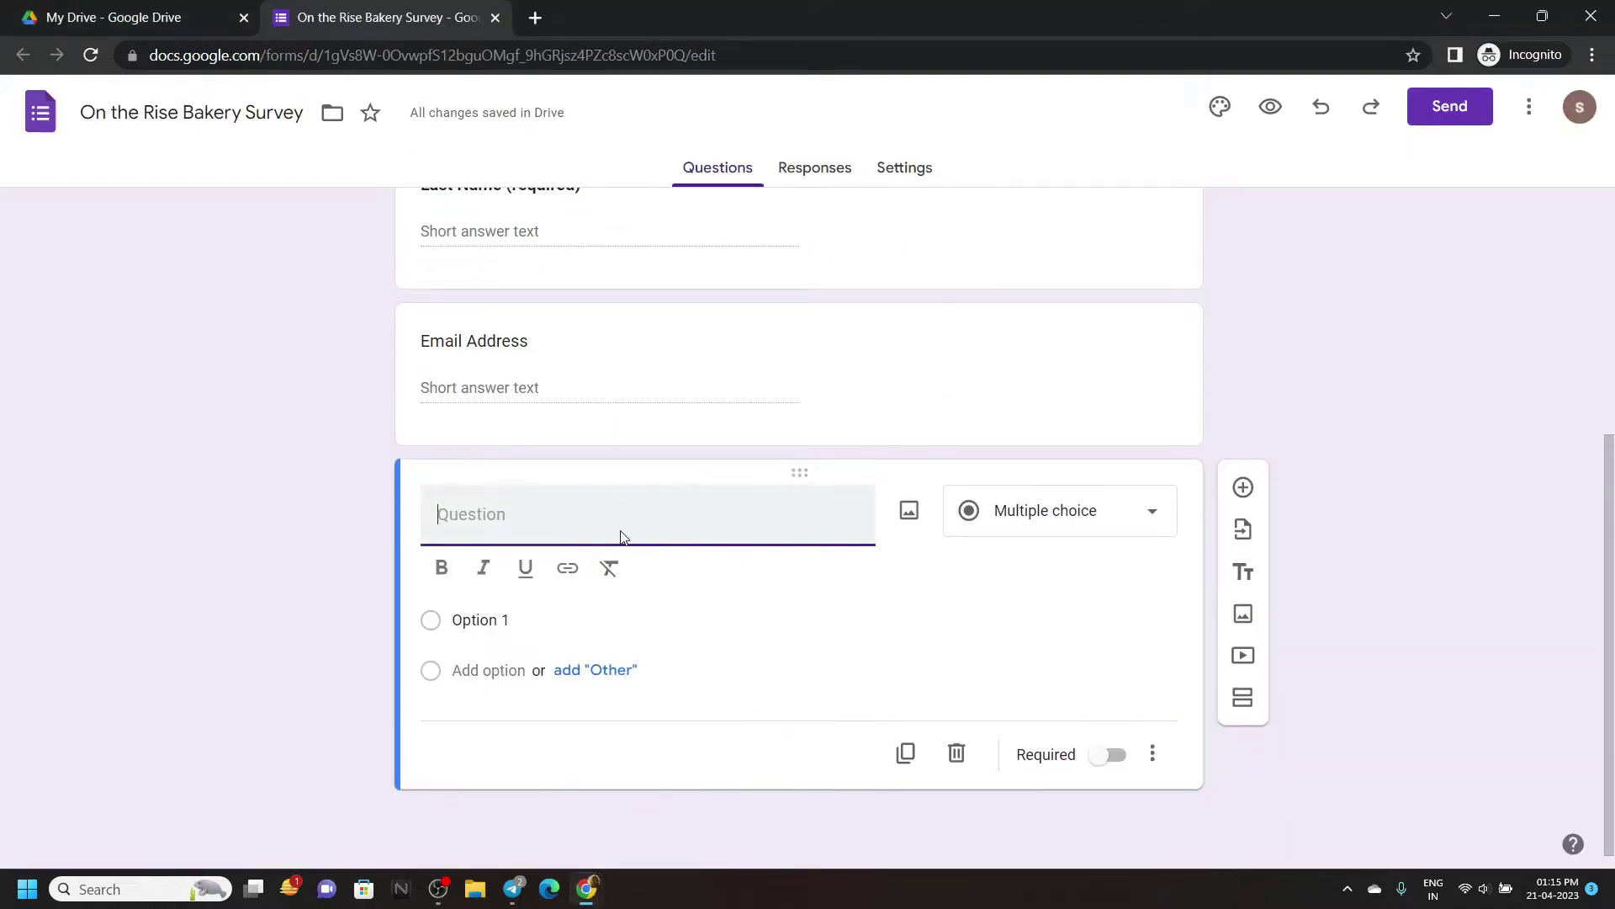
pyautogui.hotkey('ctrl', 'v')
# Step: Replace the placeholder with 'Muffin' as the first checkbox option
pyautogui.click(296, 569)
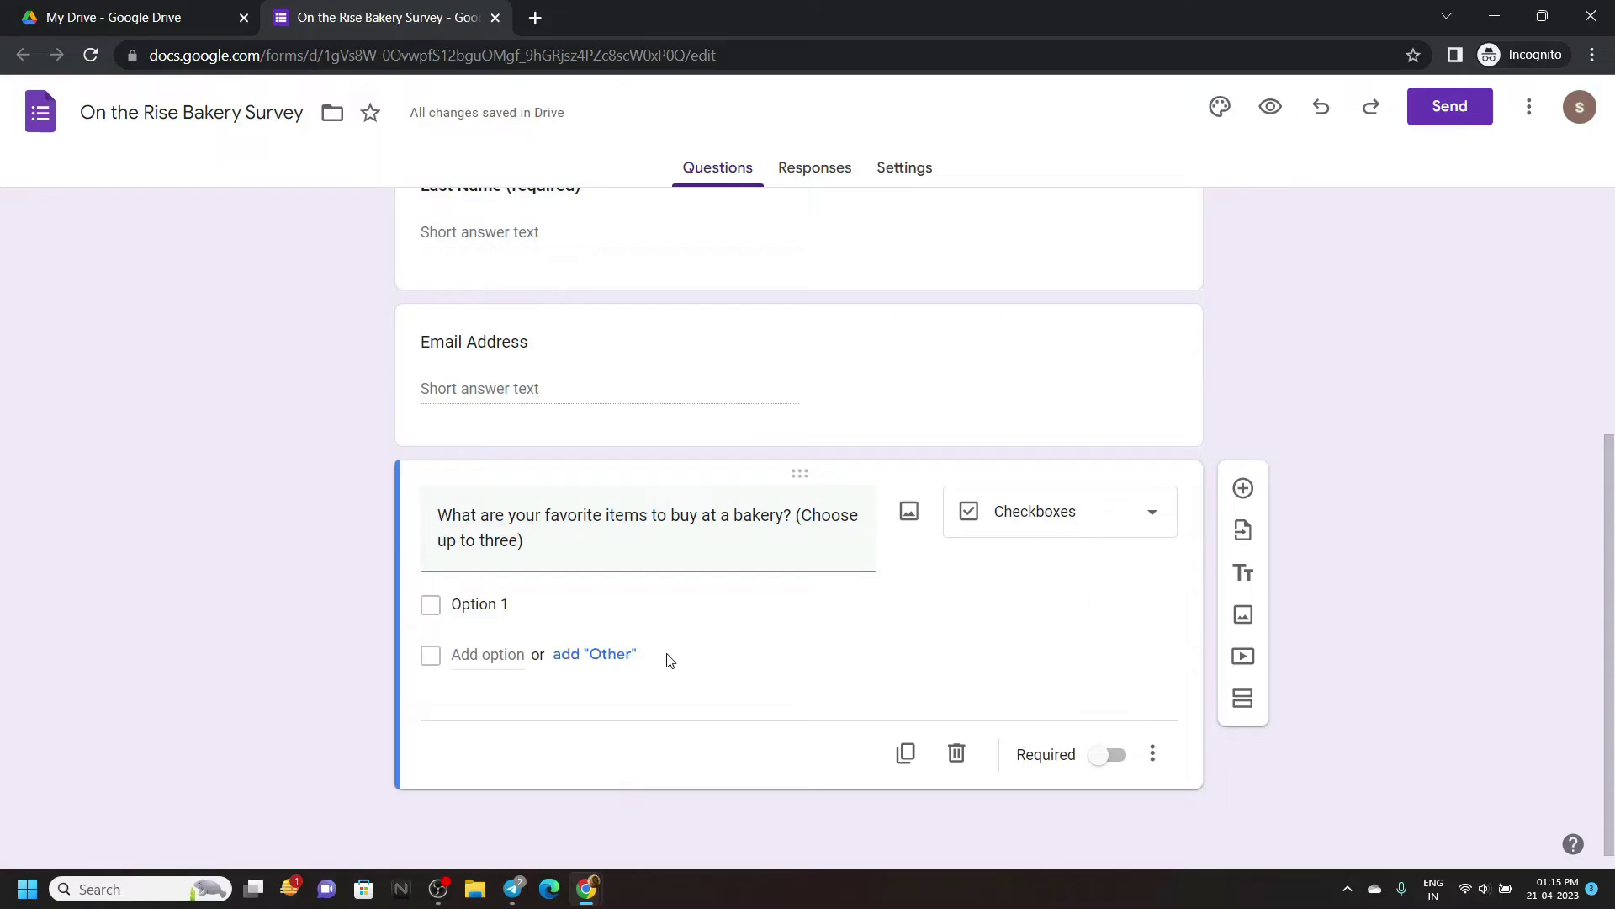
pyautogui.click(497, 800)
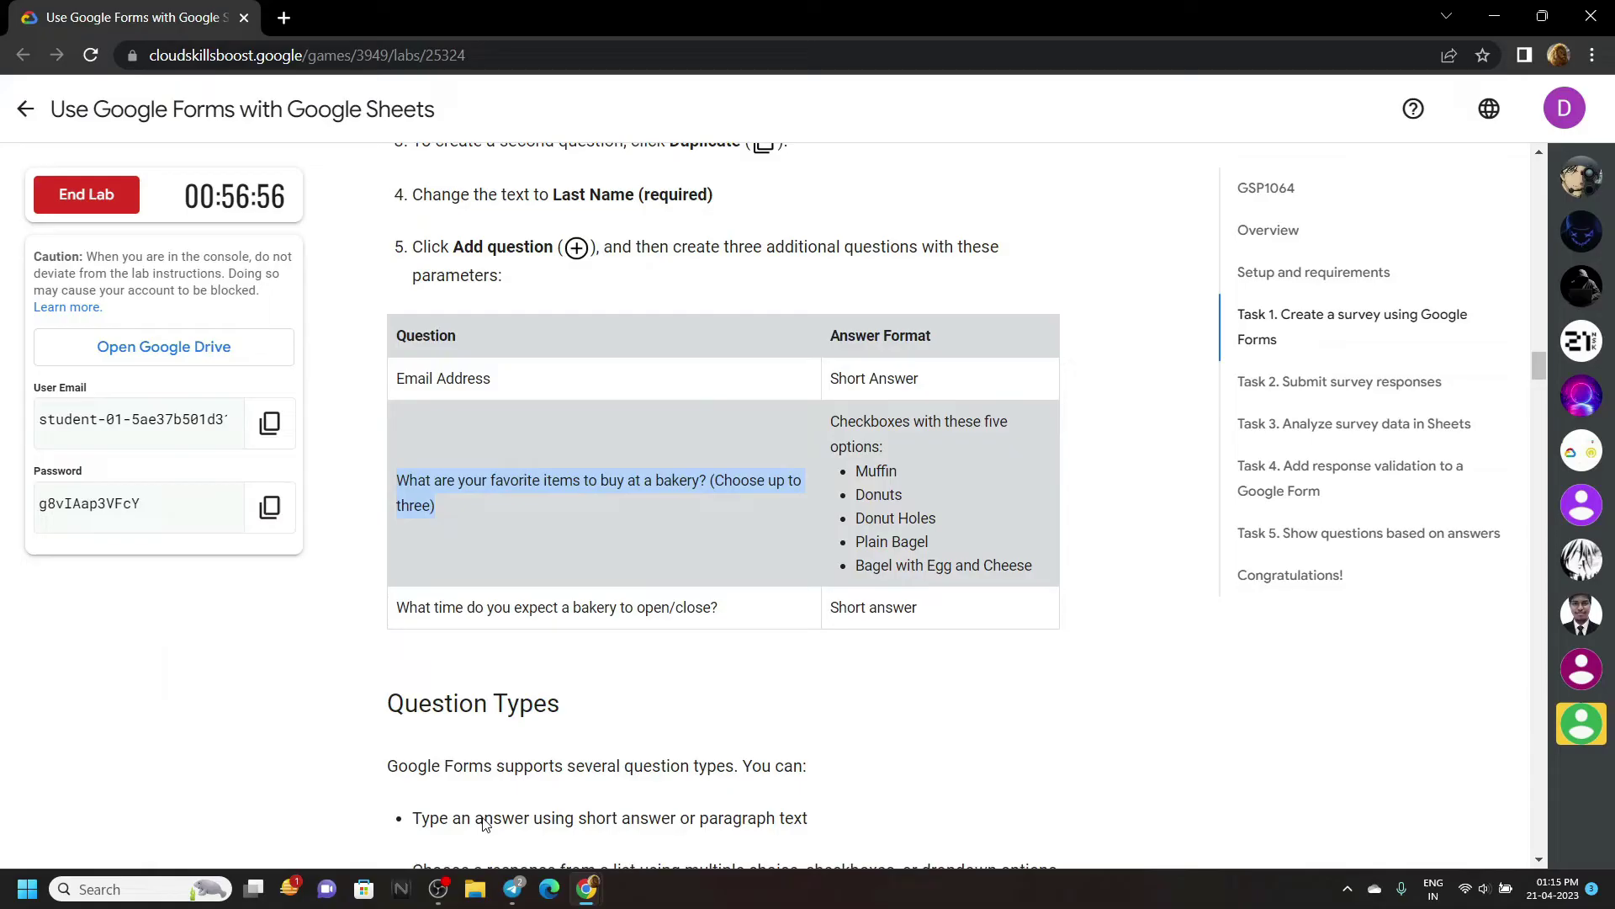
pyautogui.scroll(-1, 479, 818)
pyautogui.click(888, 414)
pyautogui.moveTo(855, 414); pyautogui.dragTo(1034, 511)
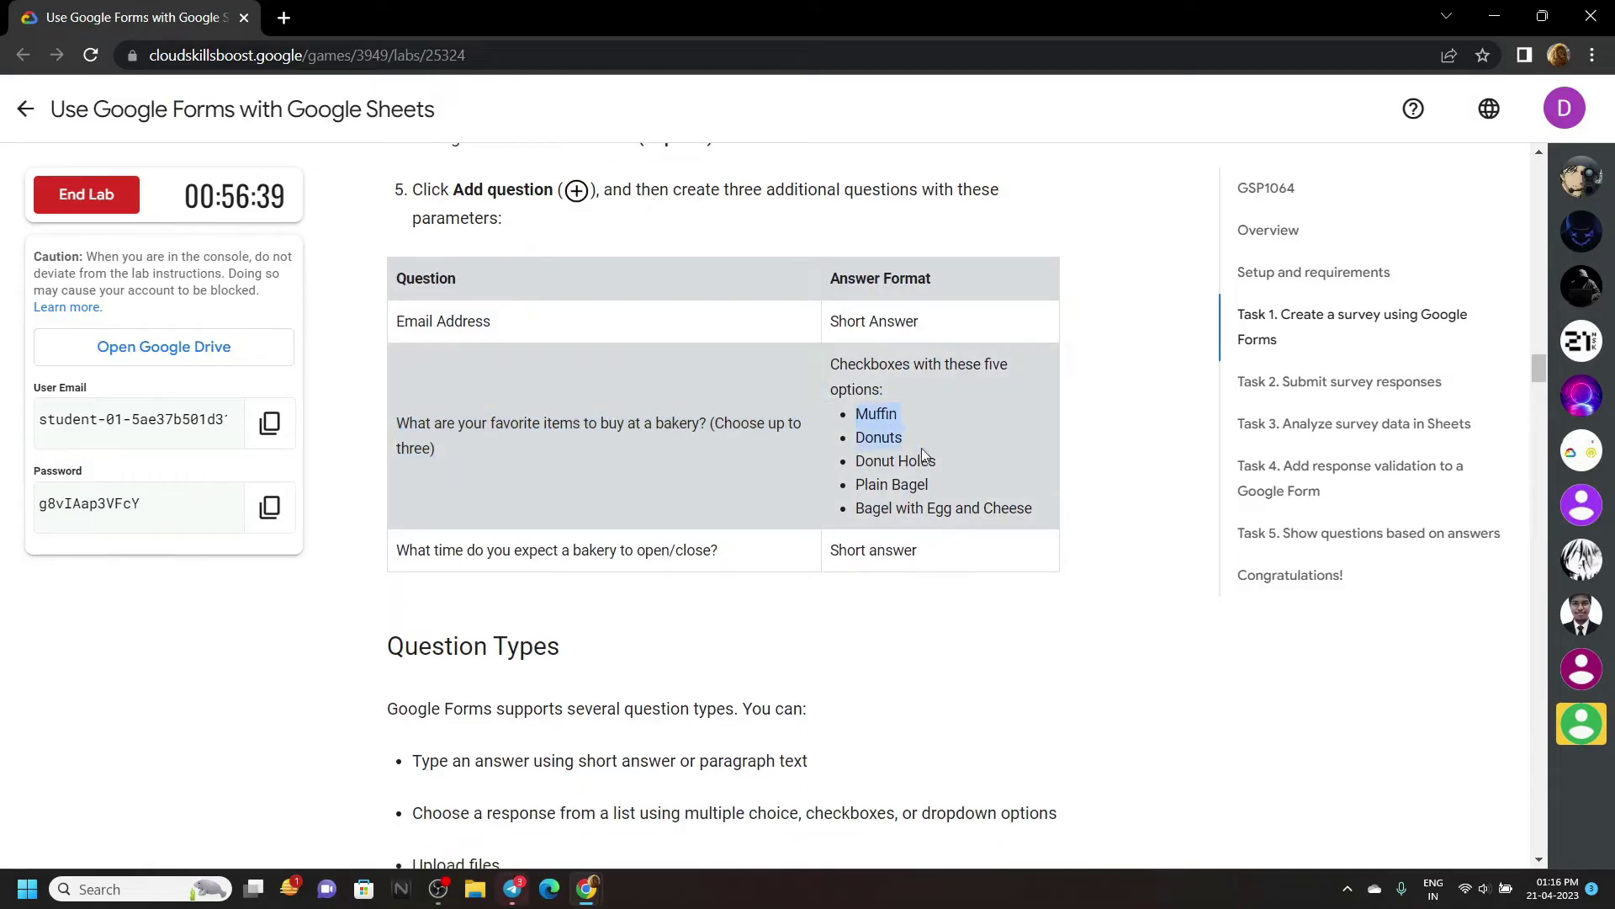
pyautogui.click(925, 441)
pyautogui.moveTo(586, 888)
pyautogui.click(668, 809)
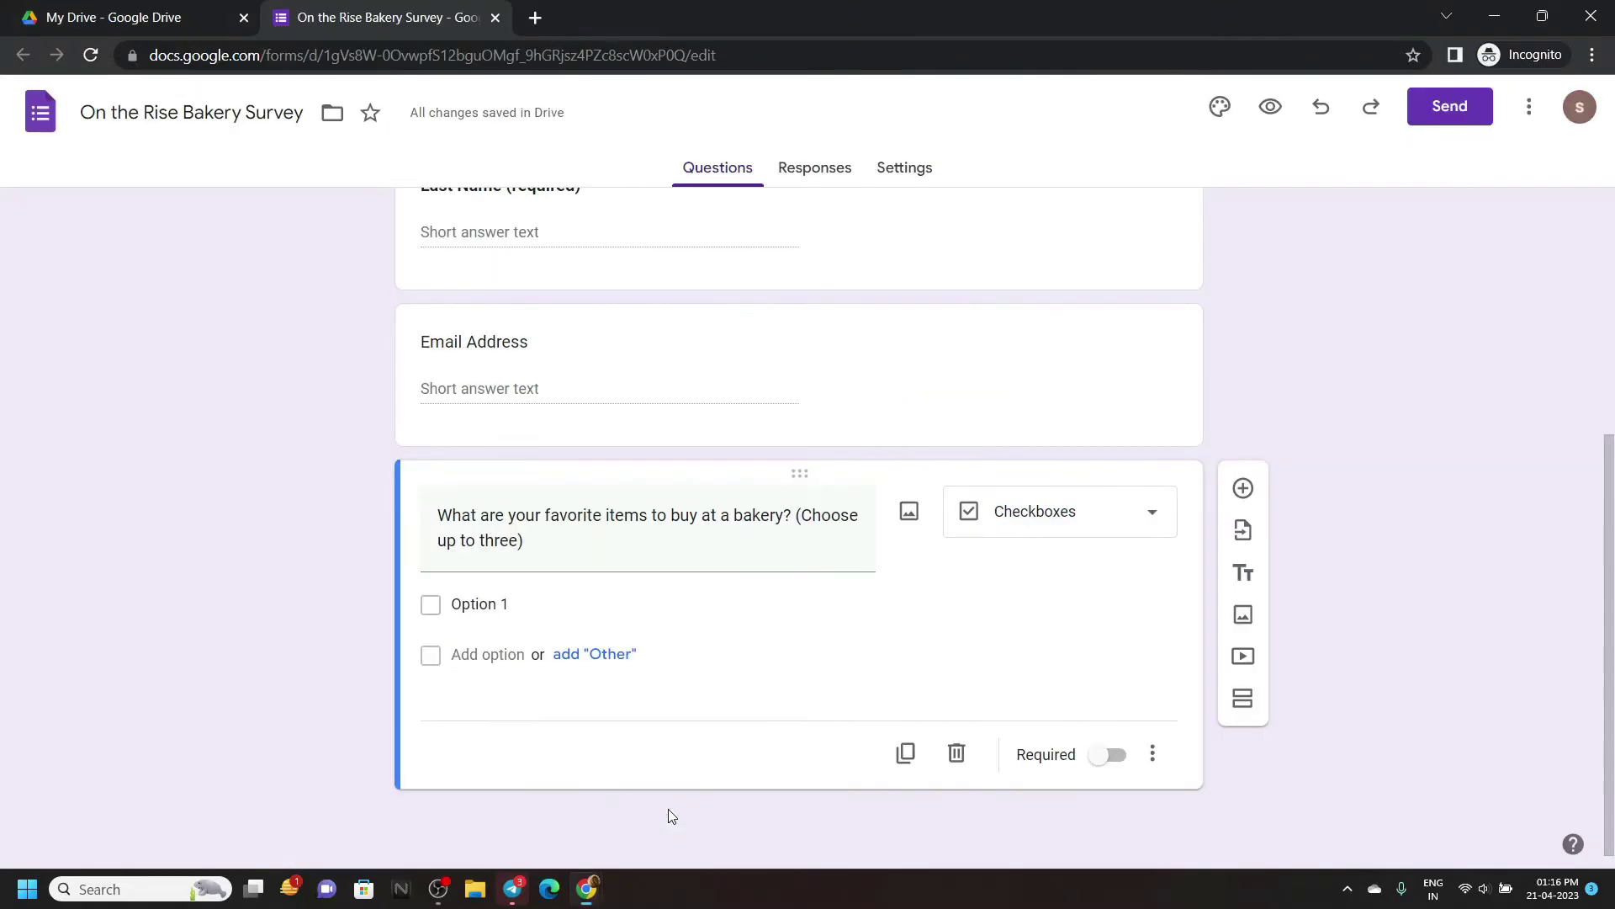
pyautogui.click(515, 618)
pyautogui.press('BackSpace')
pyautogui.write('Muffin')
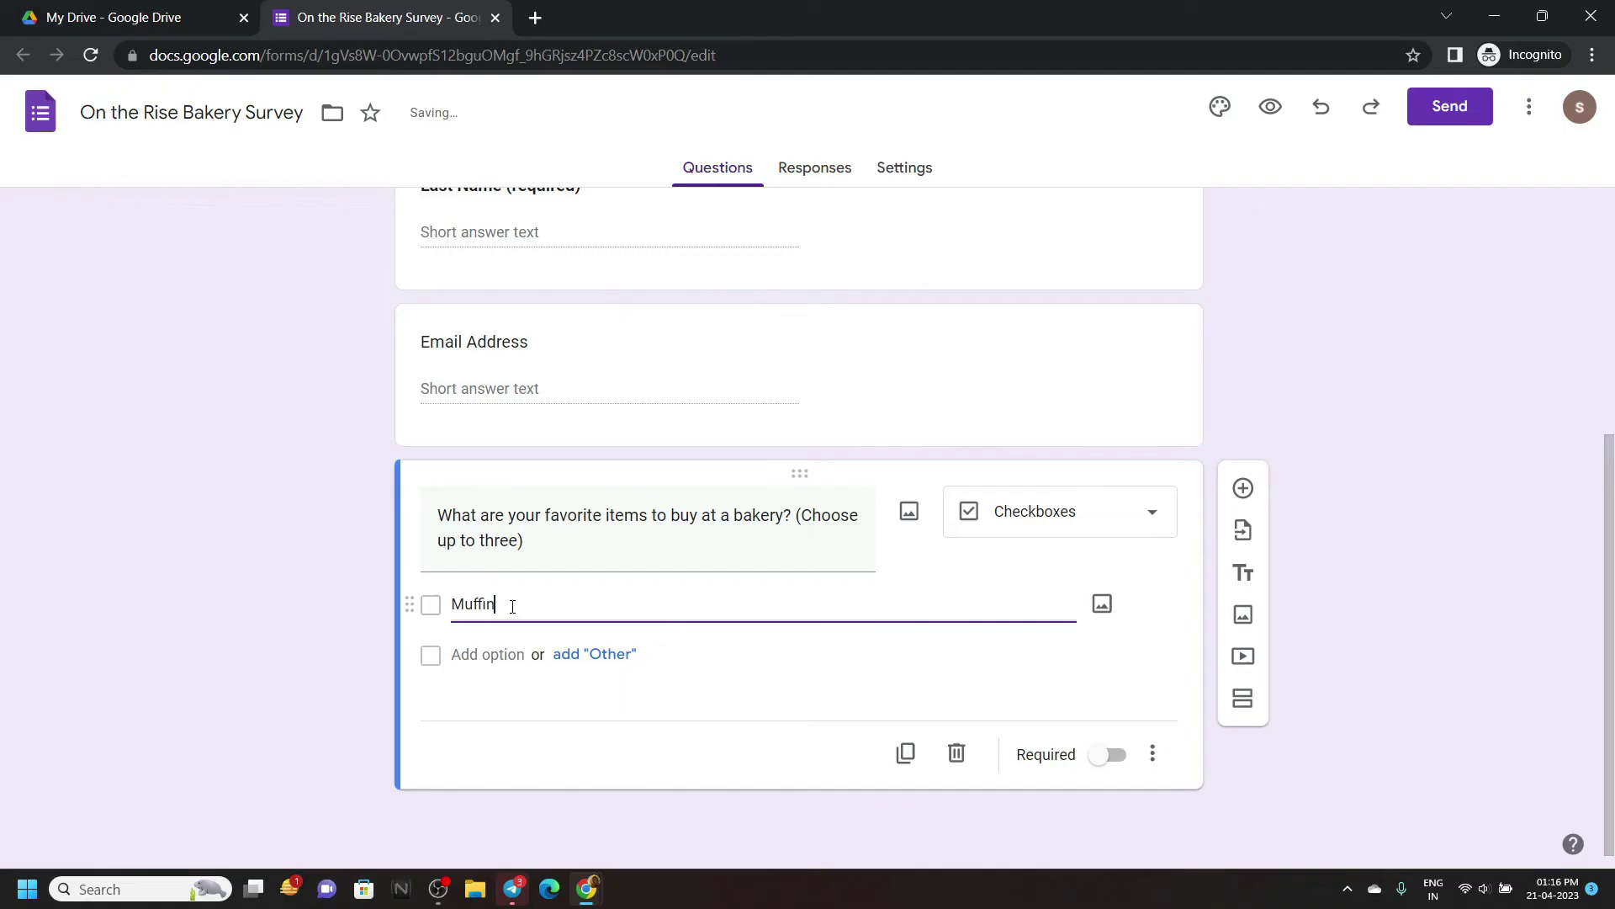
pyautogui.press('Return')
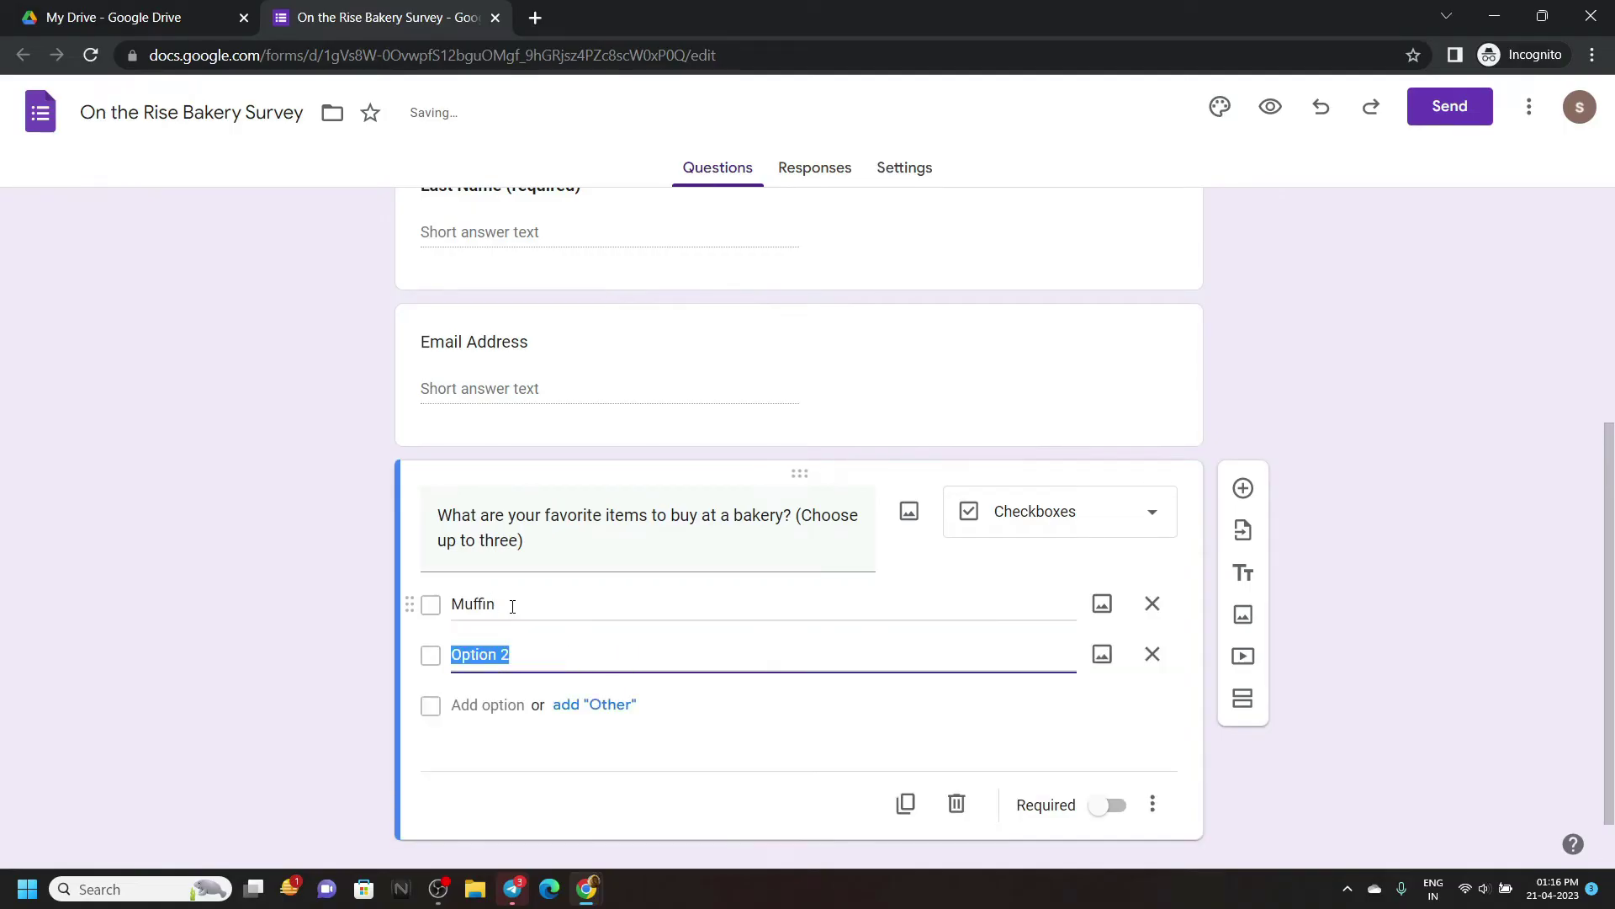
# Step: Add 'Donuts' and 'Donut Holes' as the second and third options
pyautogui.moveTo(586, 889)
pyautogui.click(480, 792)
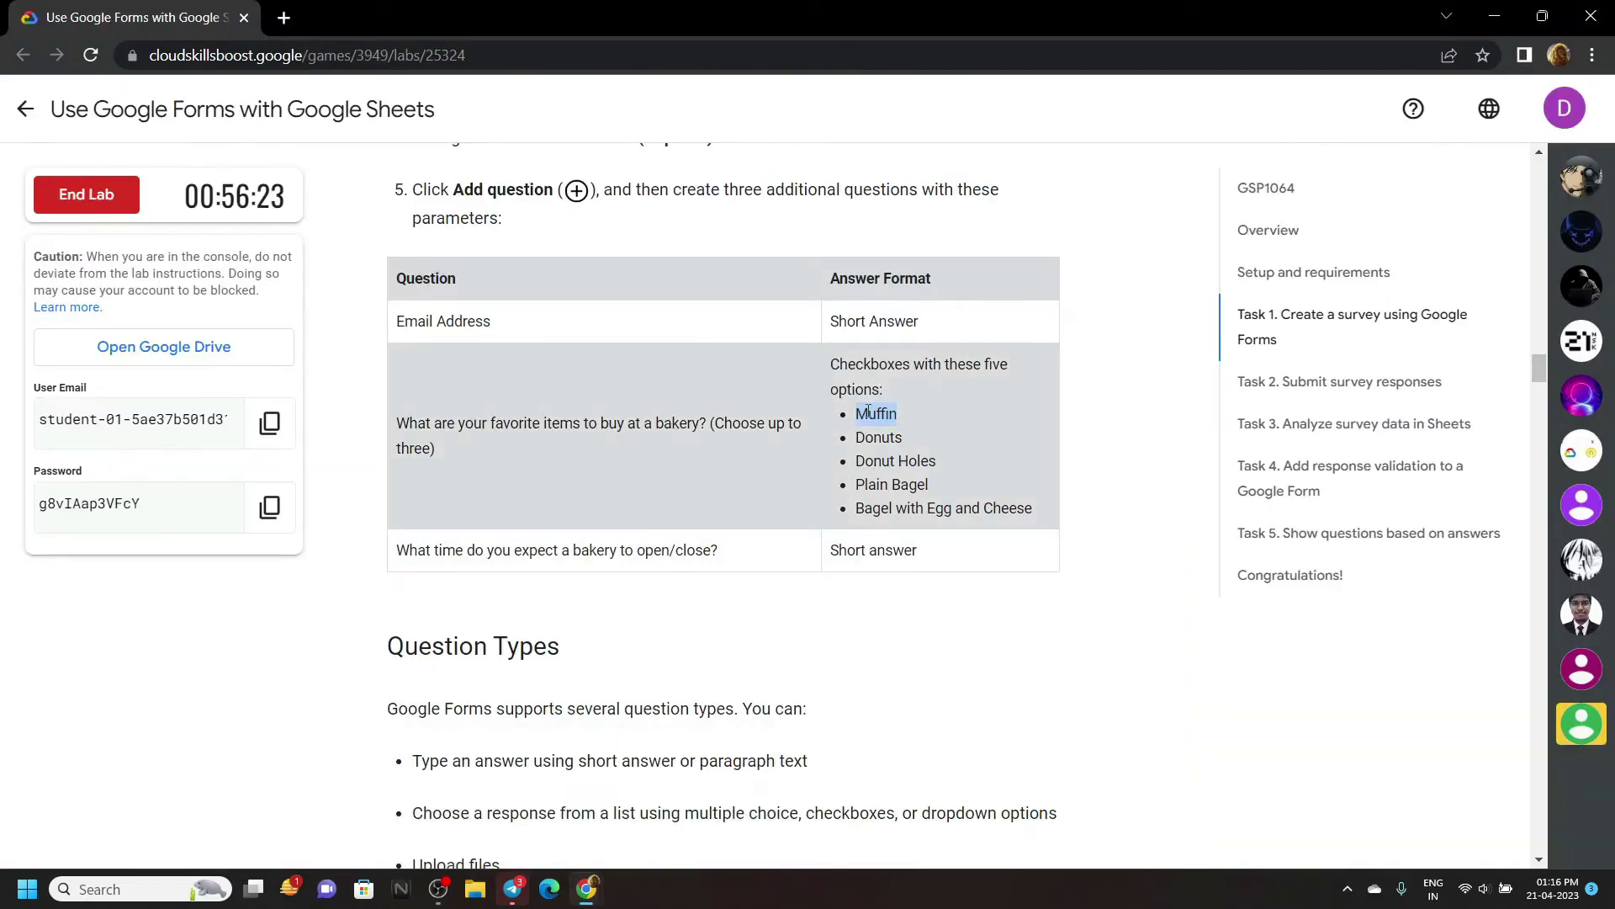
pyautogui.doubleClick(883, 436)
pyautogui.hotkey('ctrl', 'c')
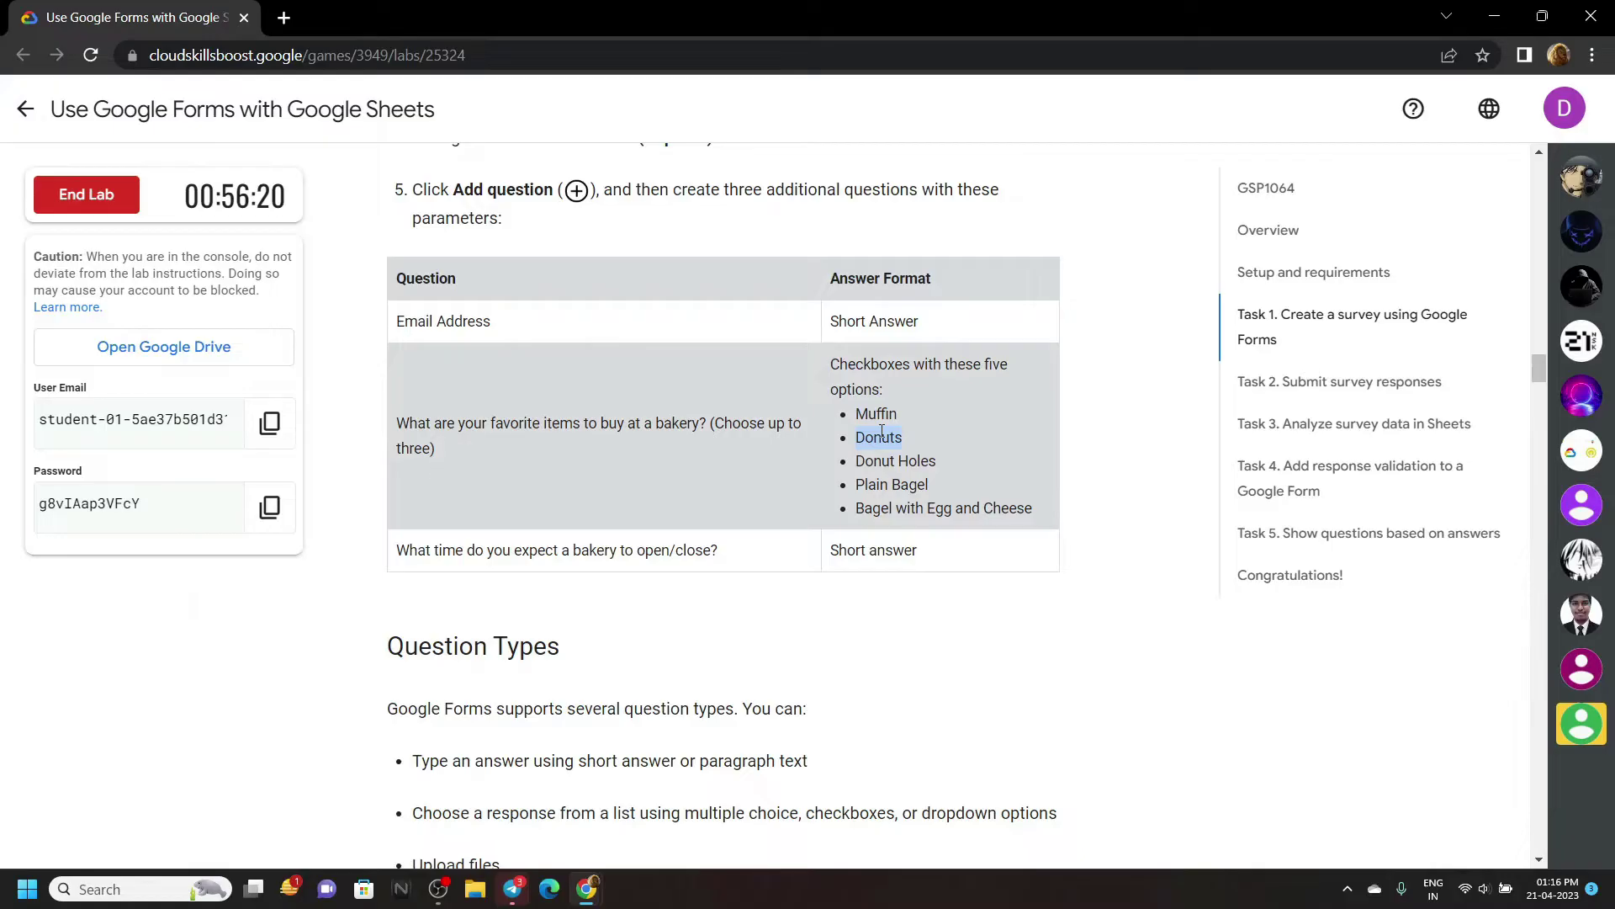
pyautogui.moveTo(585, 888)
pyautogui.click(669, 796)
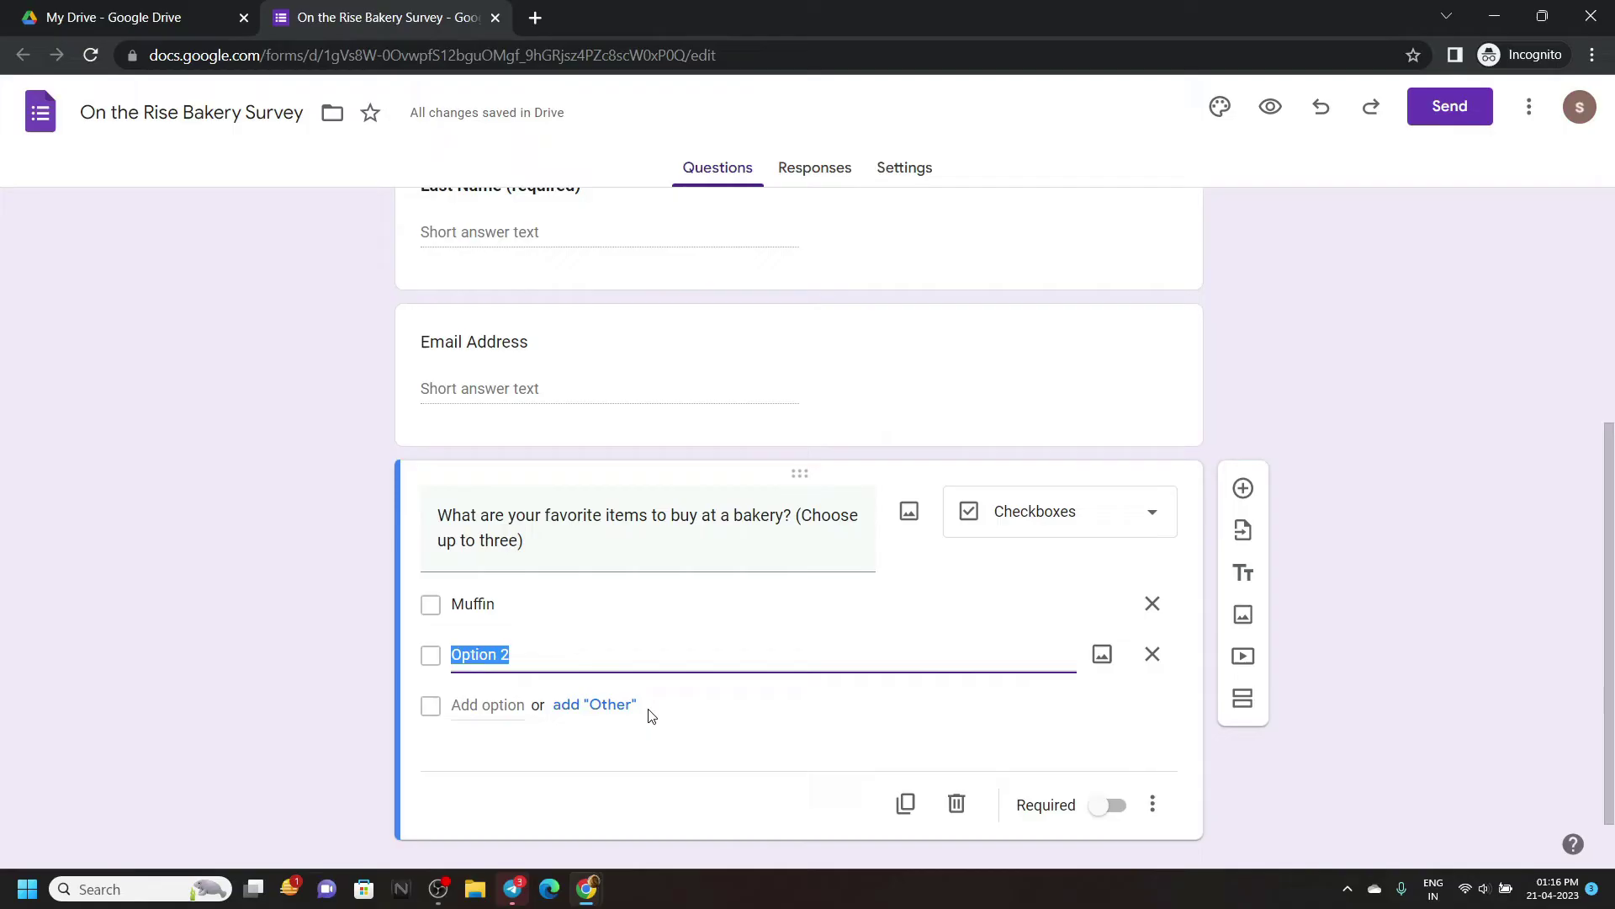
pyautogui.hotkey('ctrl', 'v')
pyautogui.press('Return')
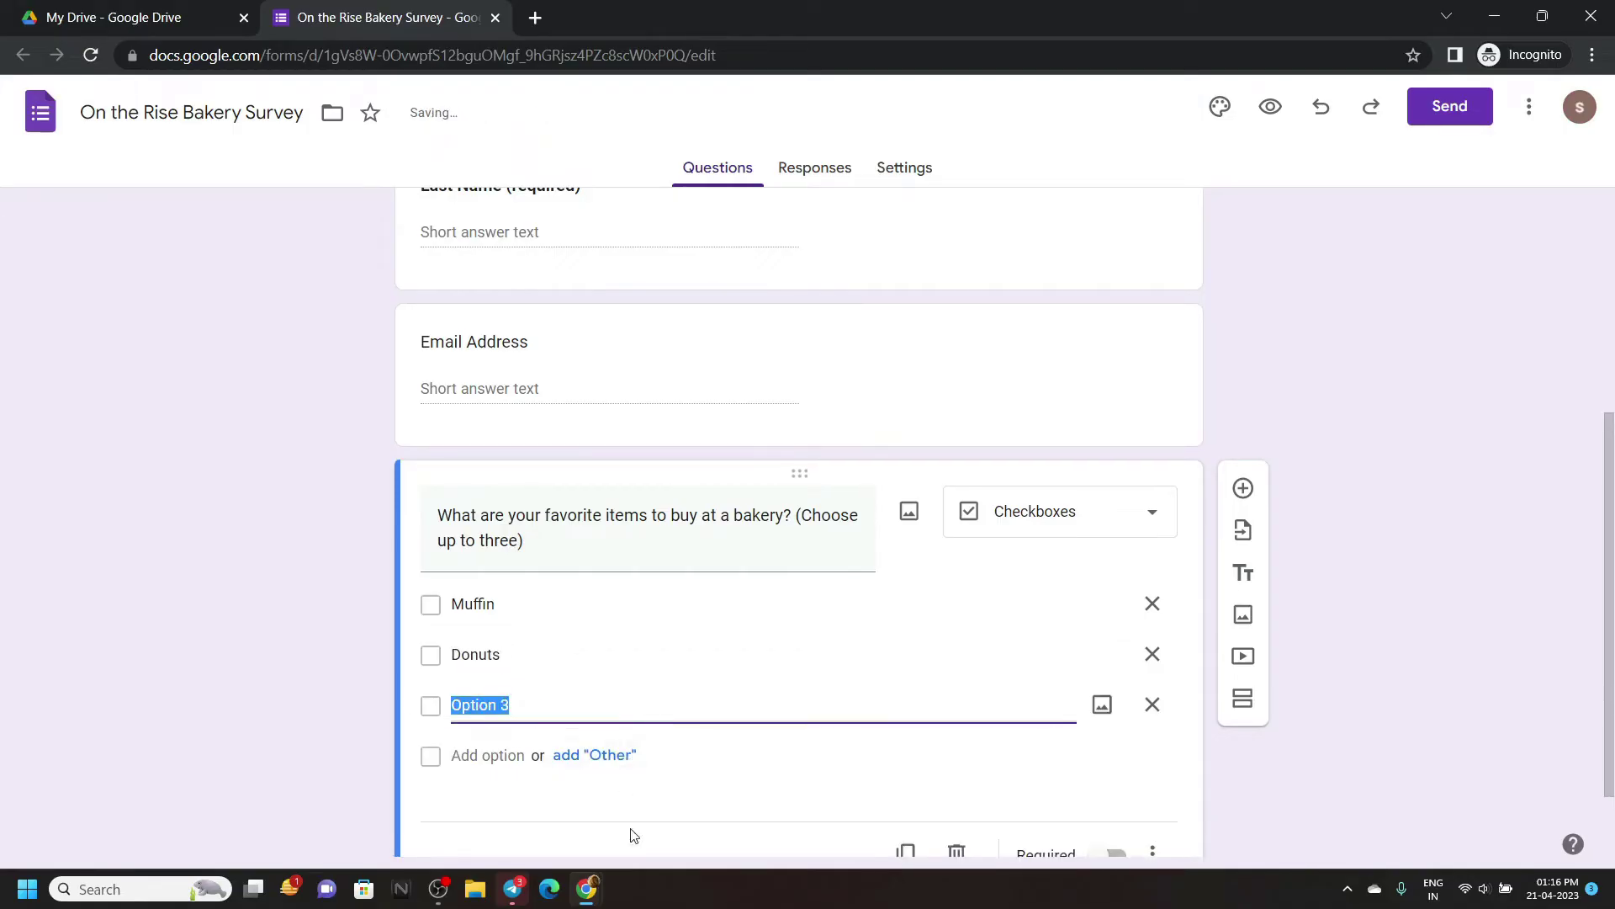
pyautogui.click(493, 809)
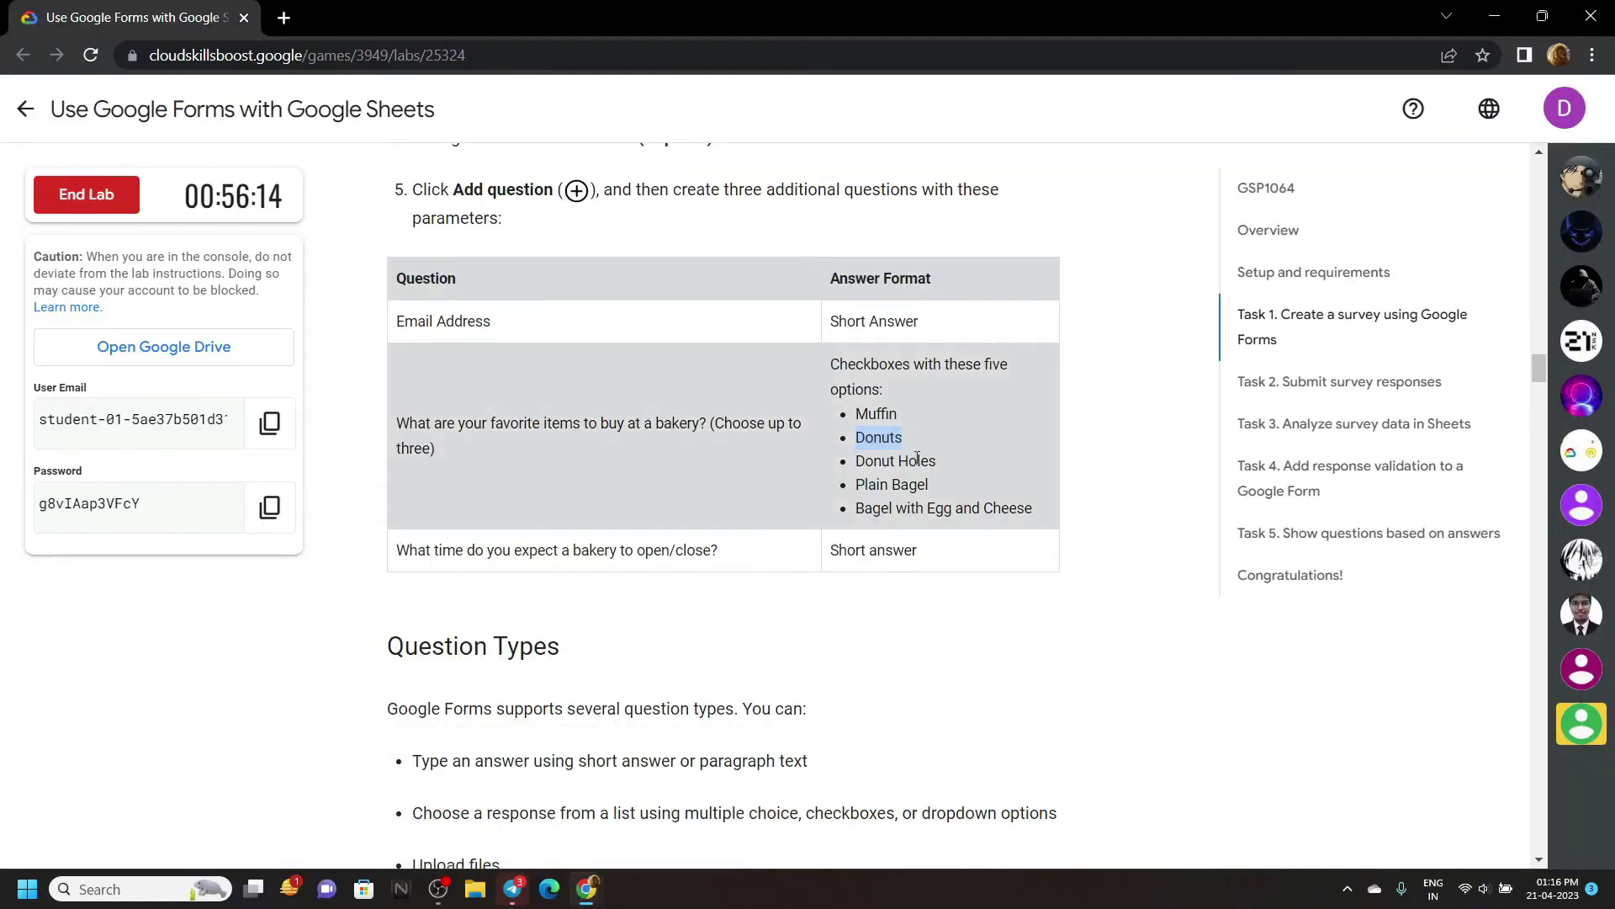
pyautogui.doubleClick(918, 461)
pyautogui.tripleClick(918, 461)
pyautogui.hotkey('ctrl', 'c')
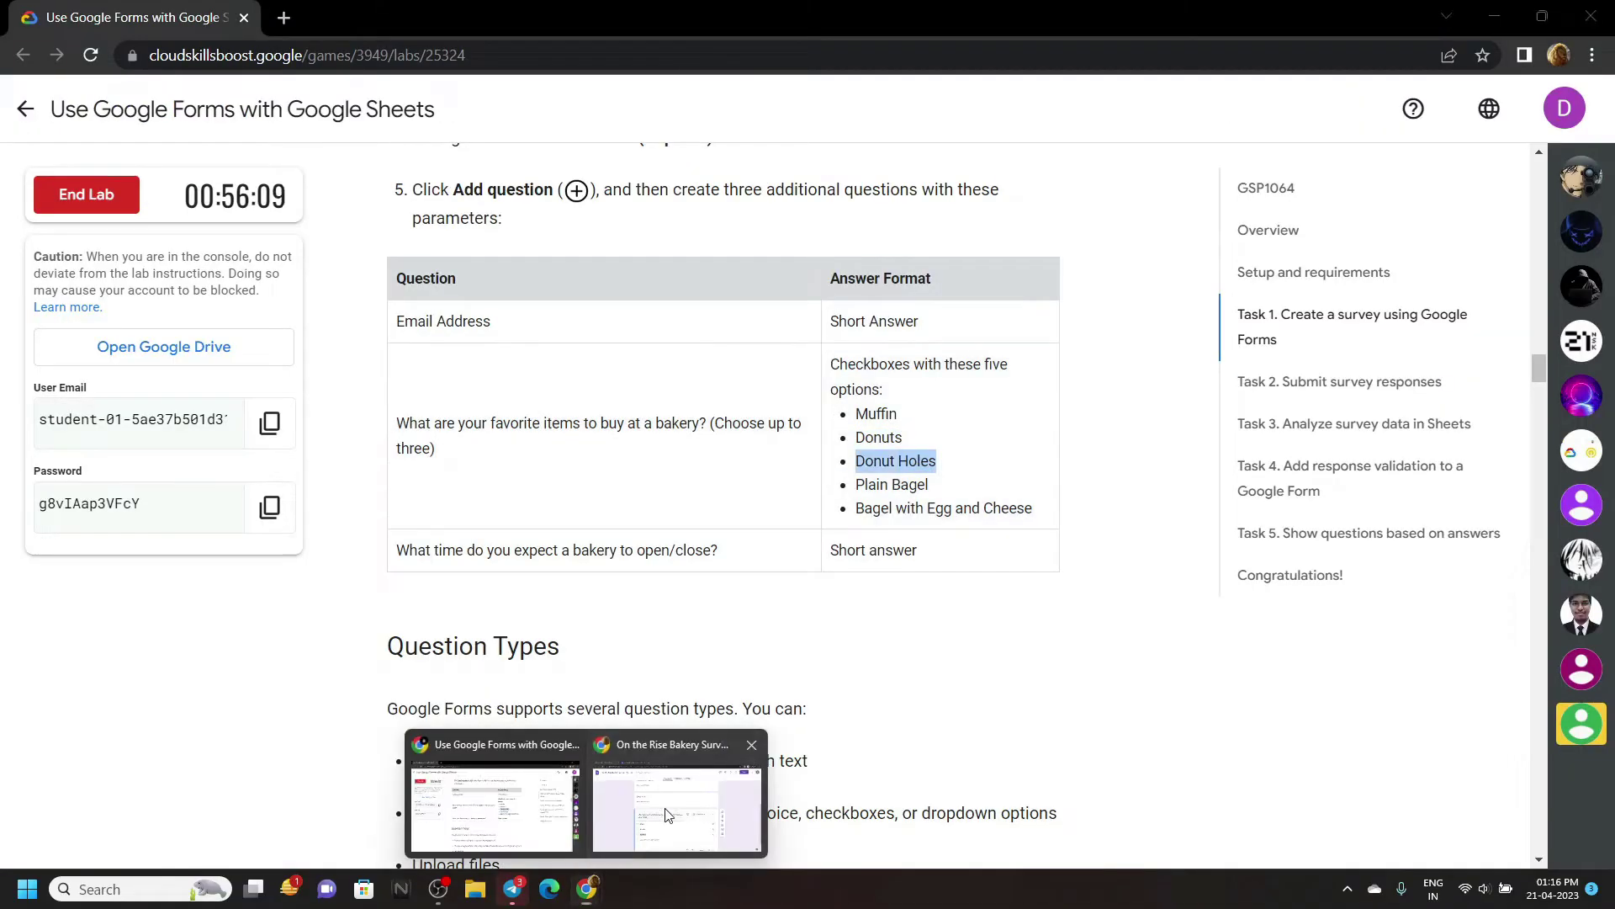
pyautogui.click(675, 808)
pyautogui.hotkey('ctrl', 'v')
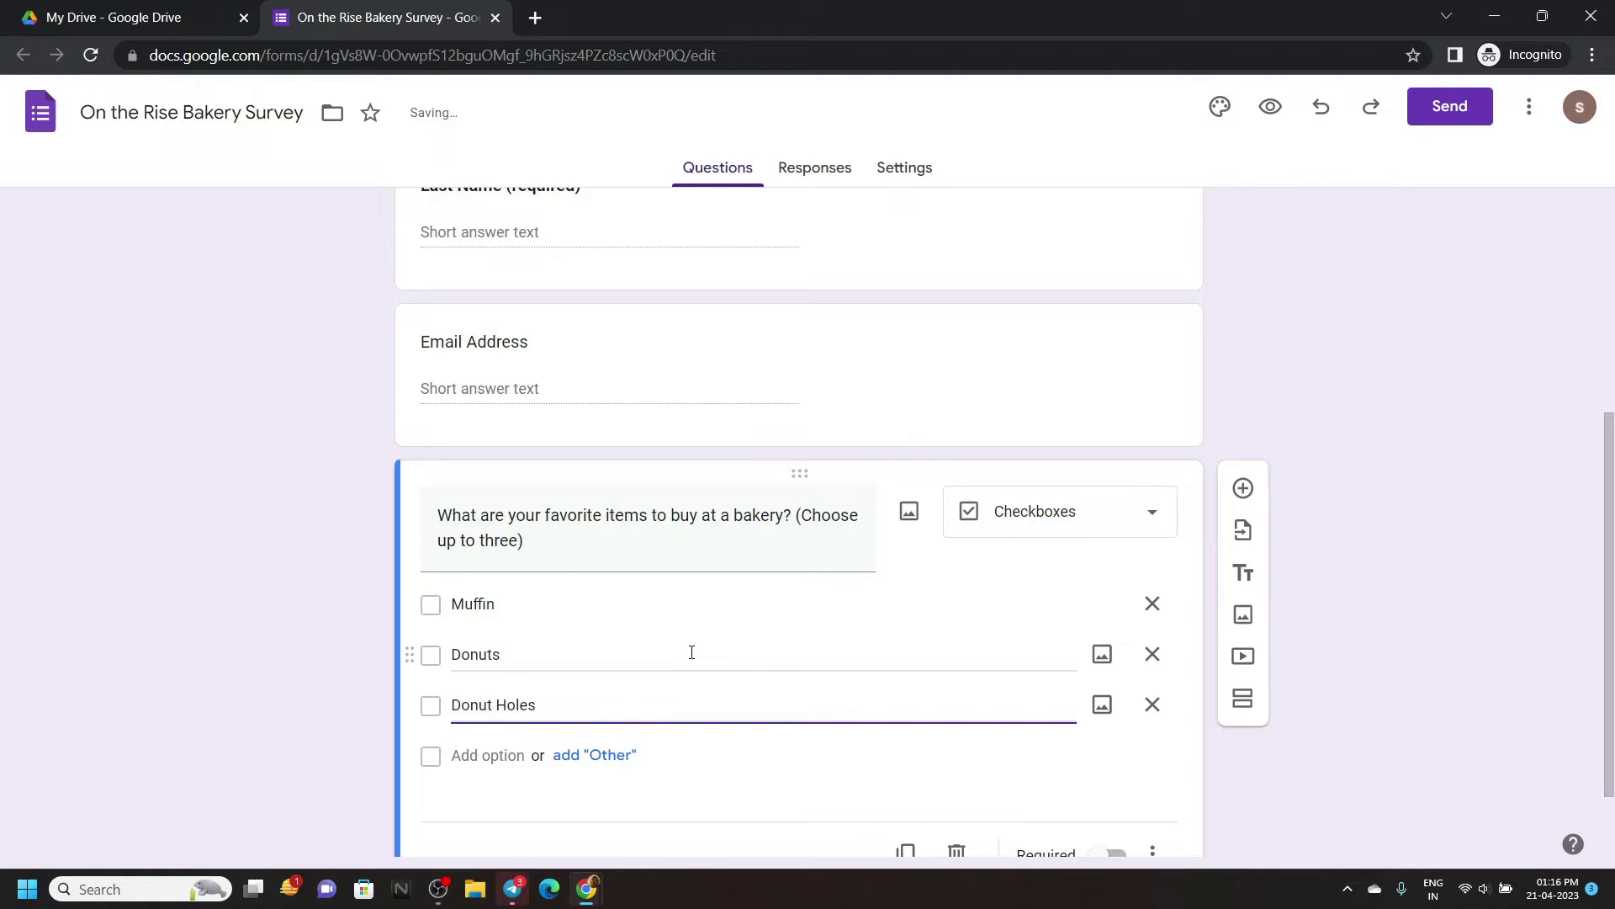
pyautogui.press('Return')
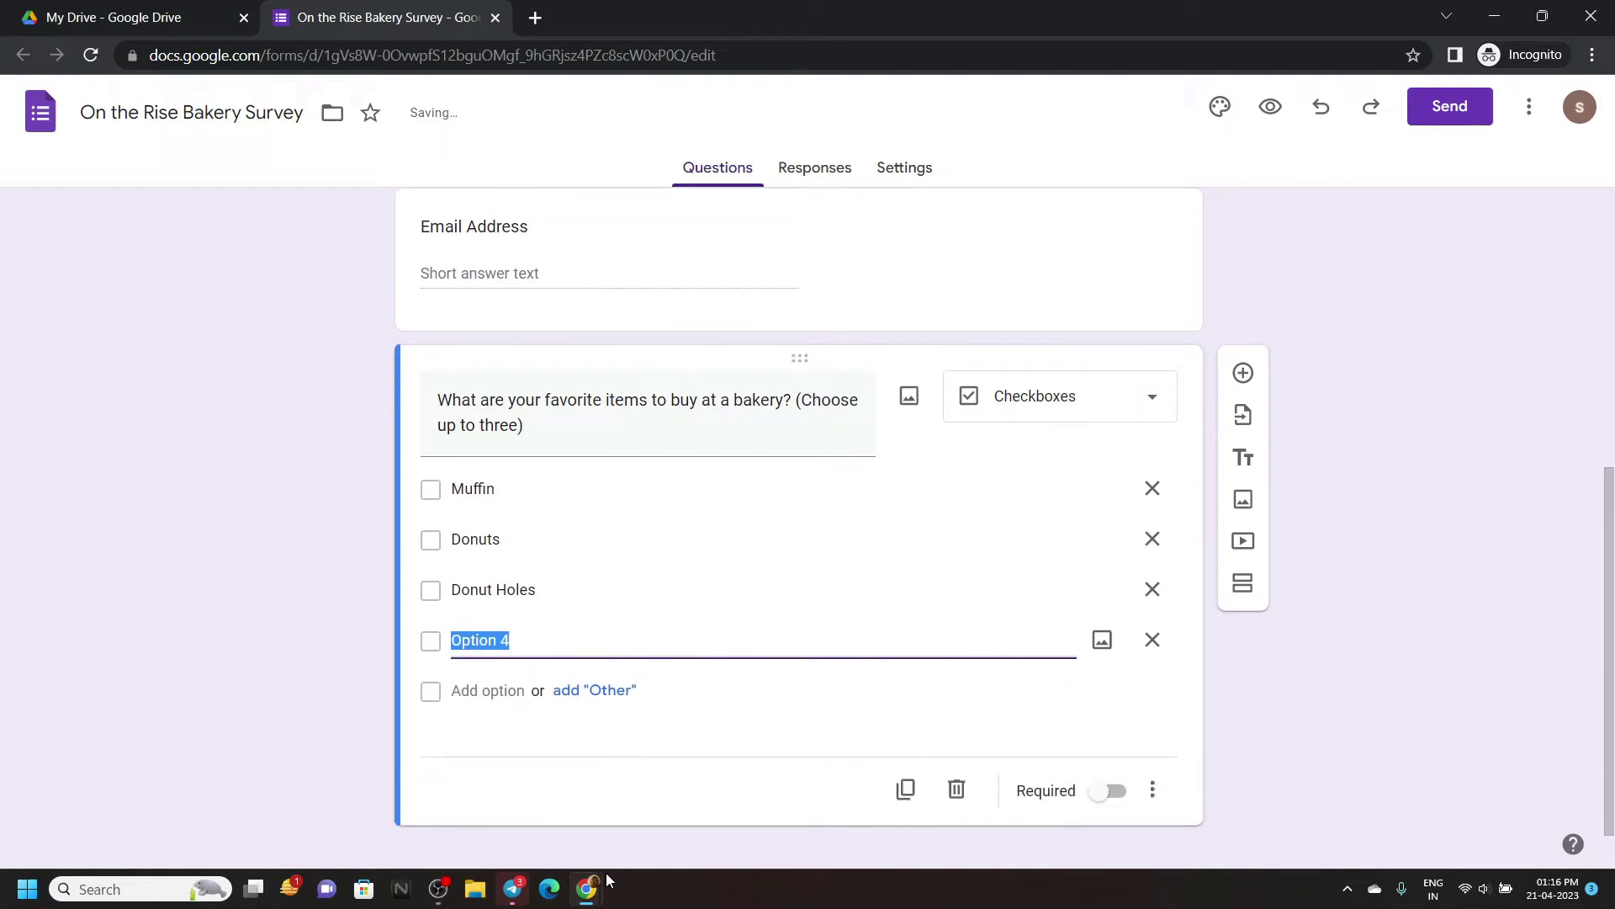
# Step: Add 'Plain Bagel' and 'Bagel with Egg and Cheese' as the last two options
pyautogui.moveTo(586, 889)
pyautogui.click(505, 795)
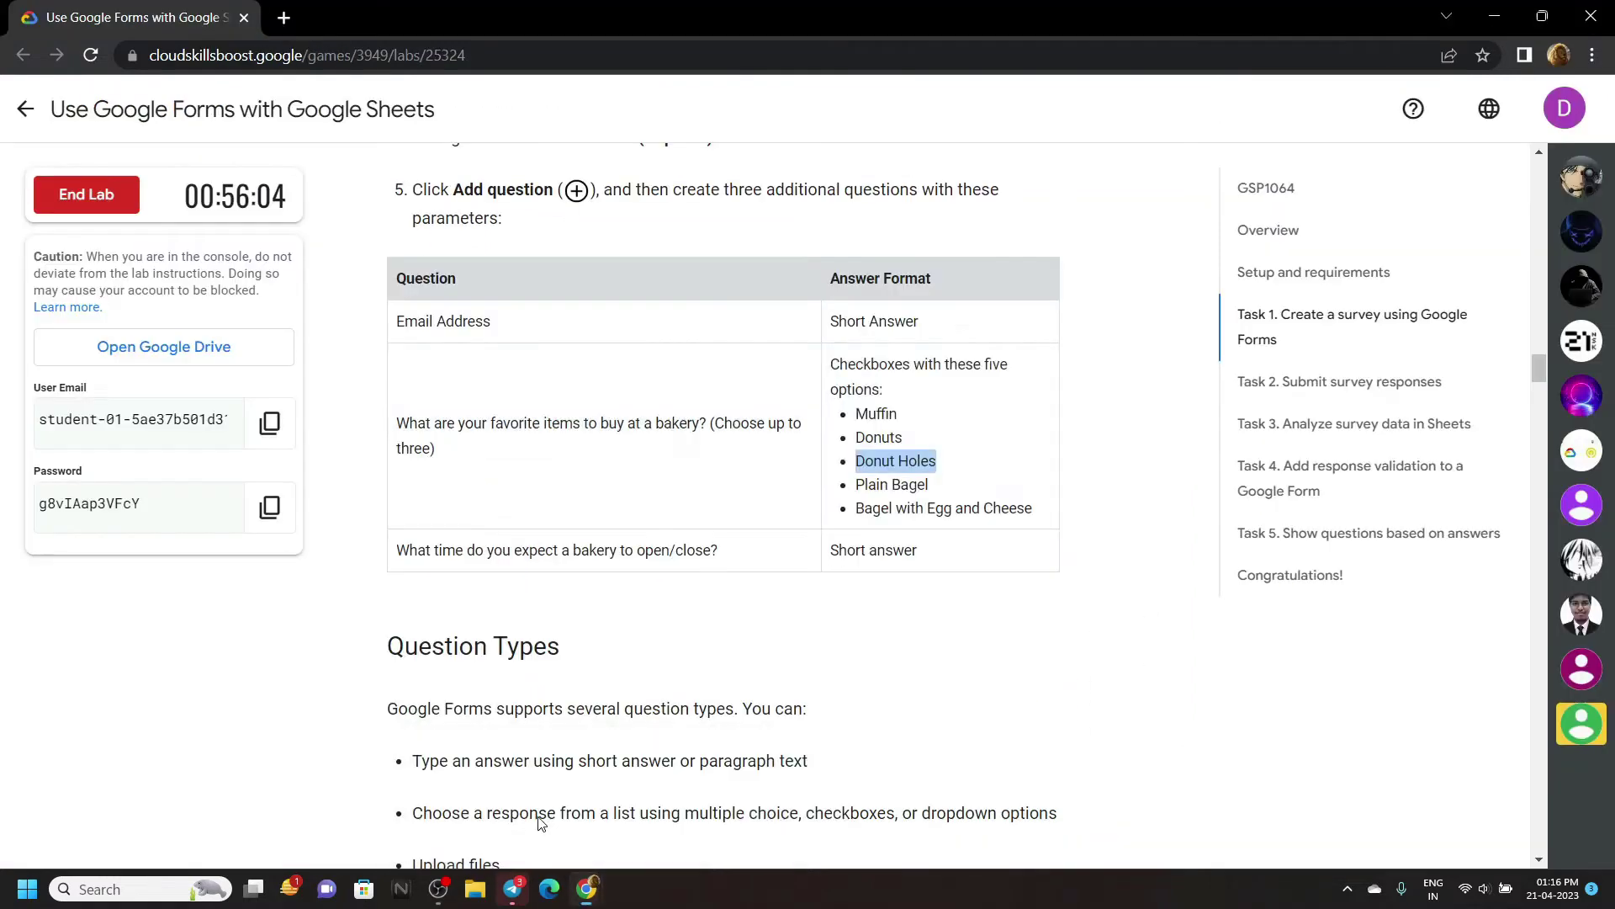
pyautogui.tripleClick(892, 489)
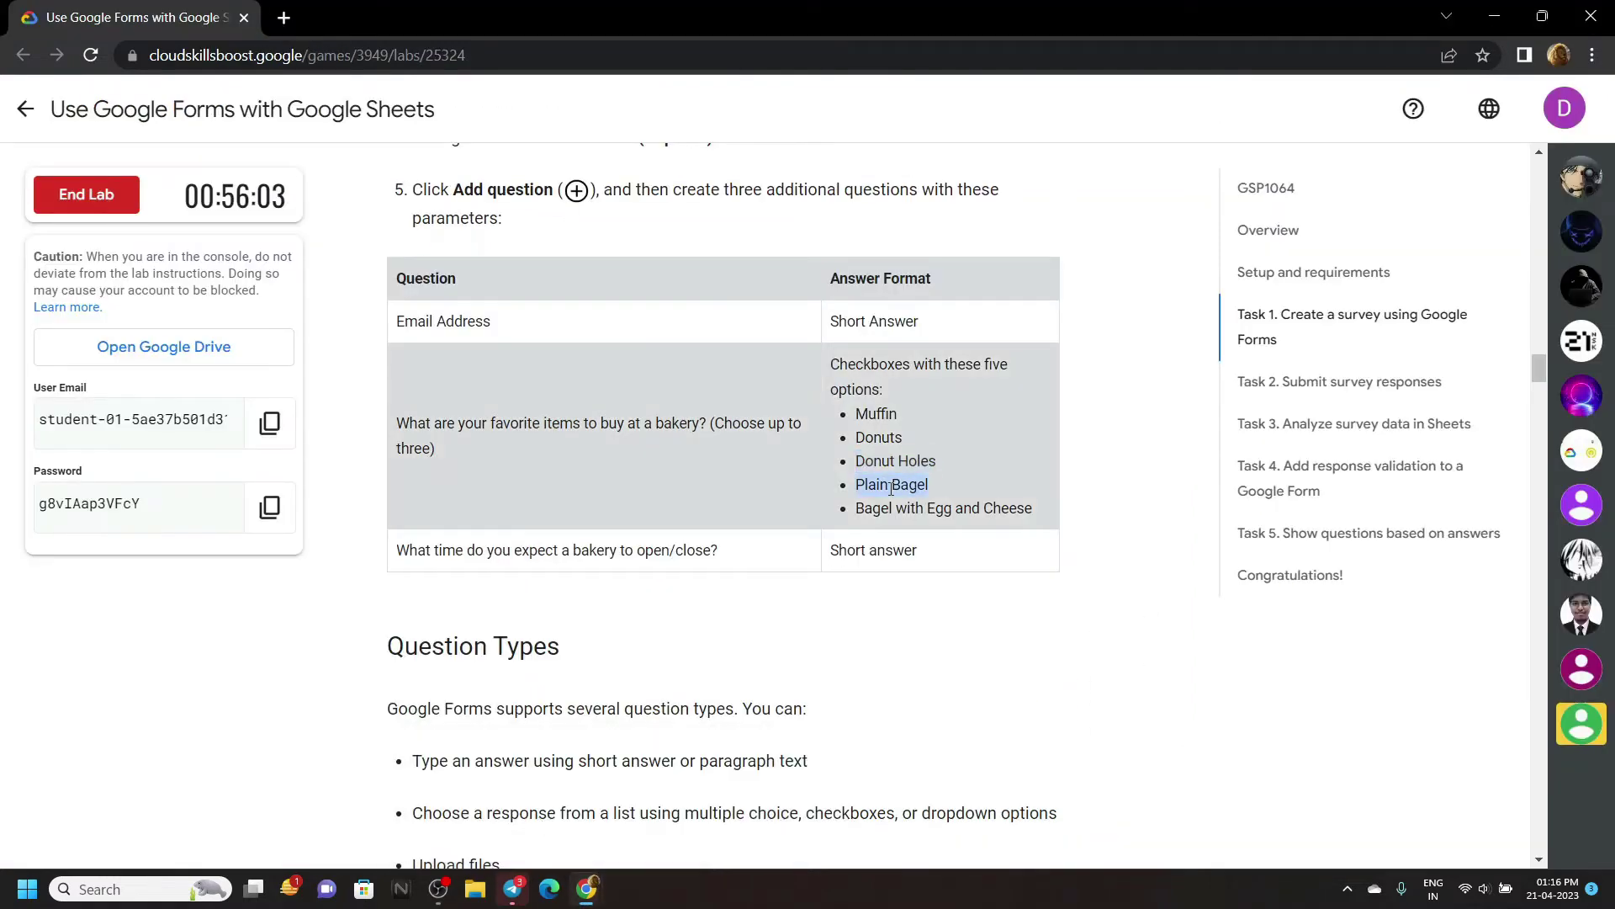
pyautogui.click(675, 795)
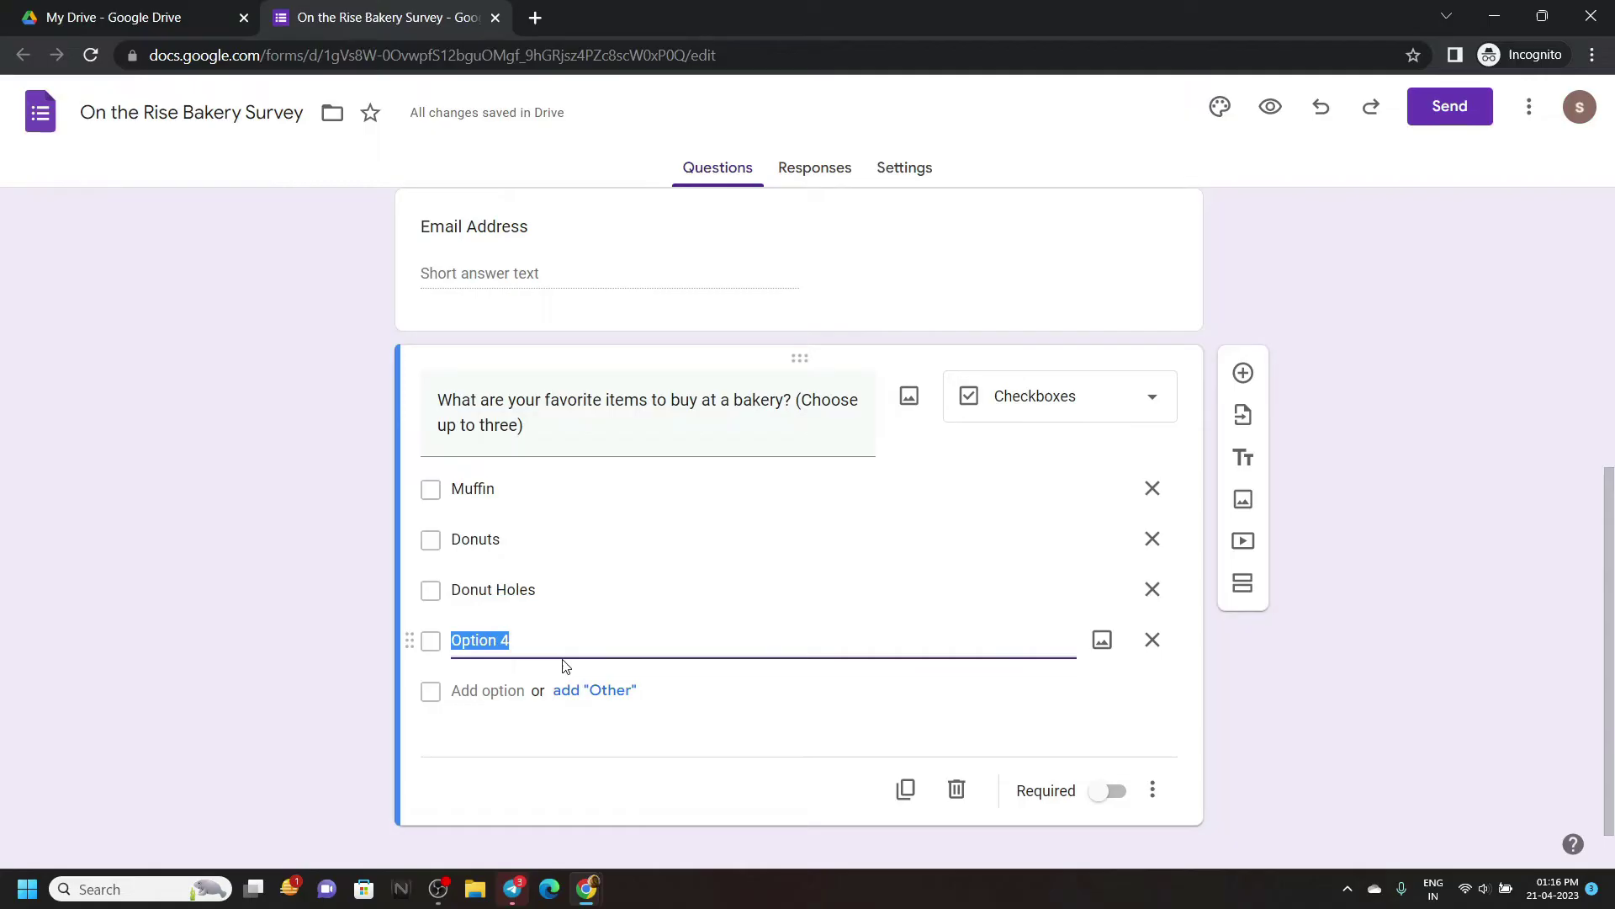
pyautogui.hotkey('ctrl', 'v')
pyautogui.press('Return')
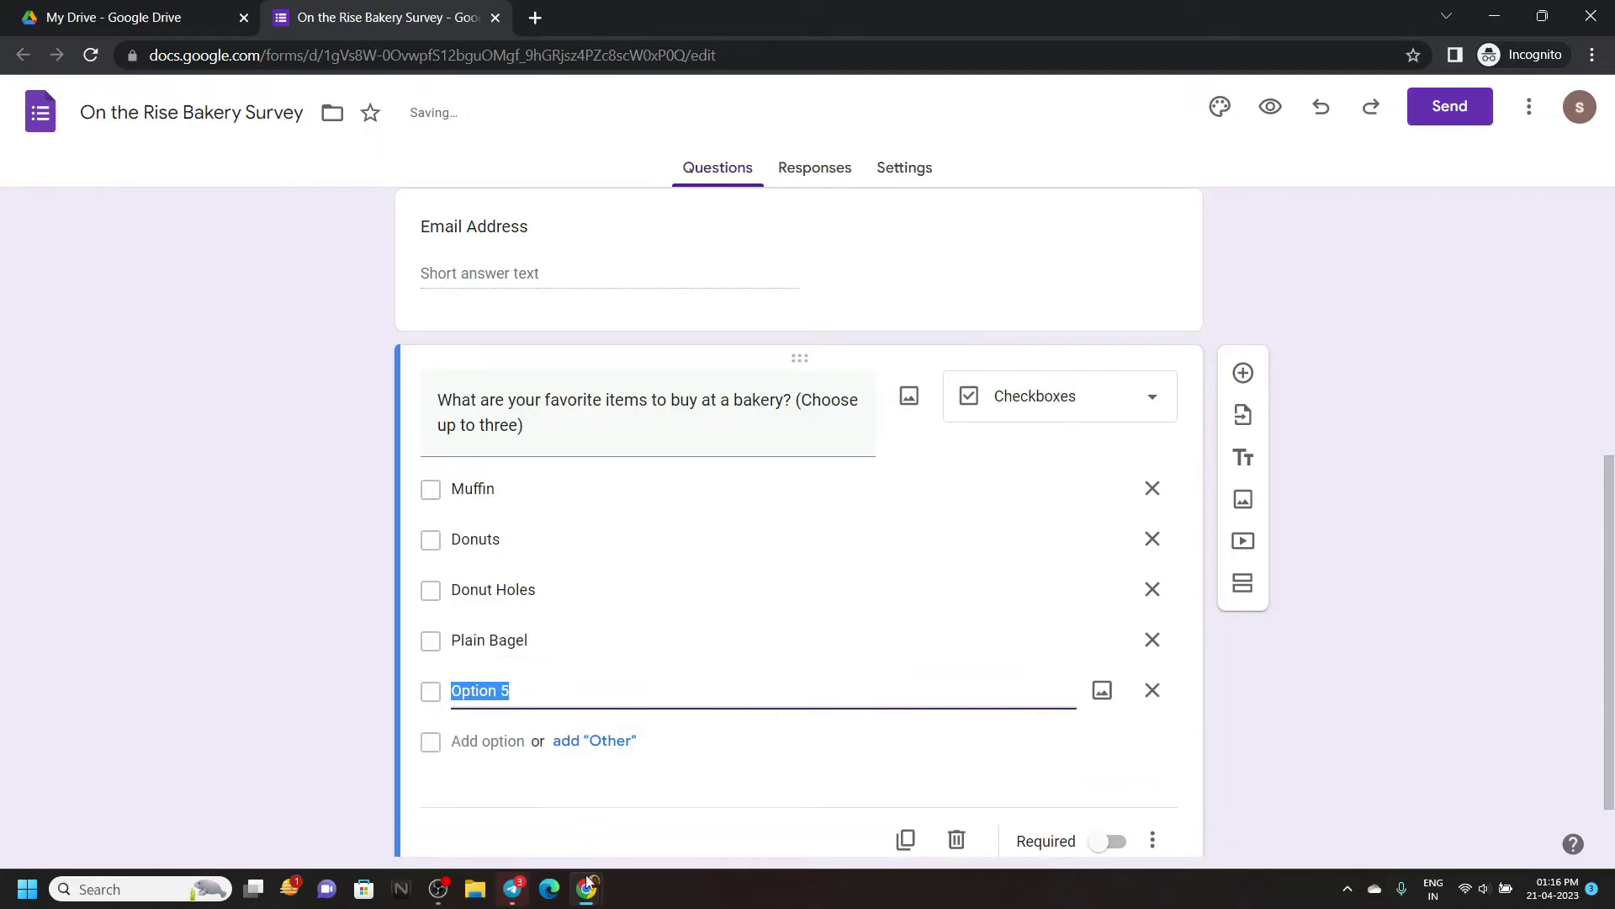
pyautogui.click(493, 795)
pyautogui.moveTo(857, 508); pyautogui.dragTo(1037, 526)
pyautogui.hotkey('ctrl', 'c')
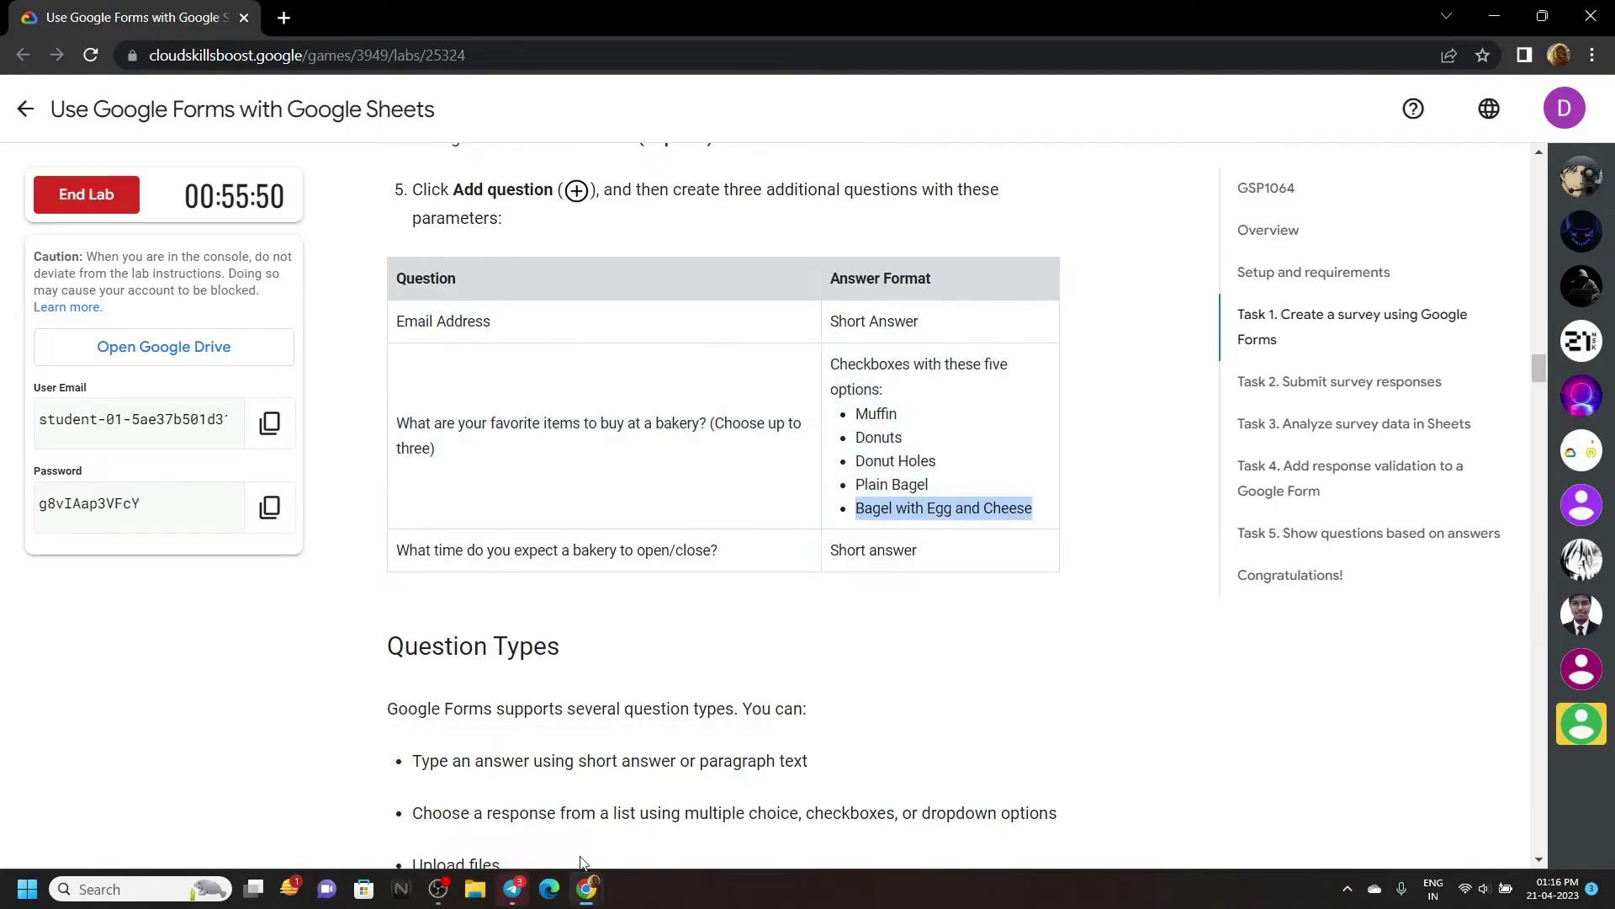
pyautogui.click(640, 826)
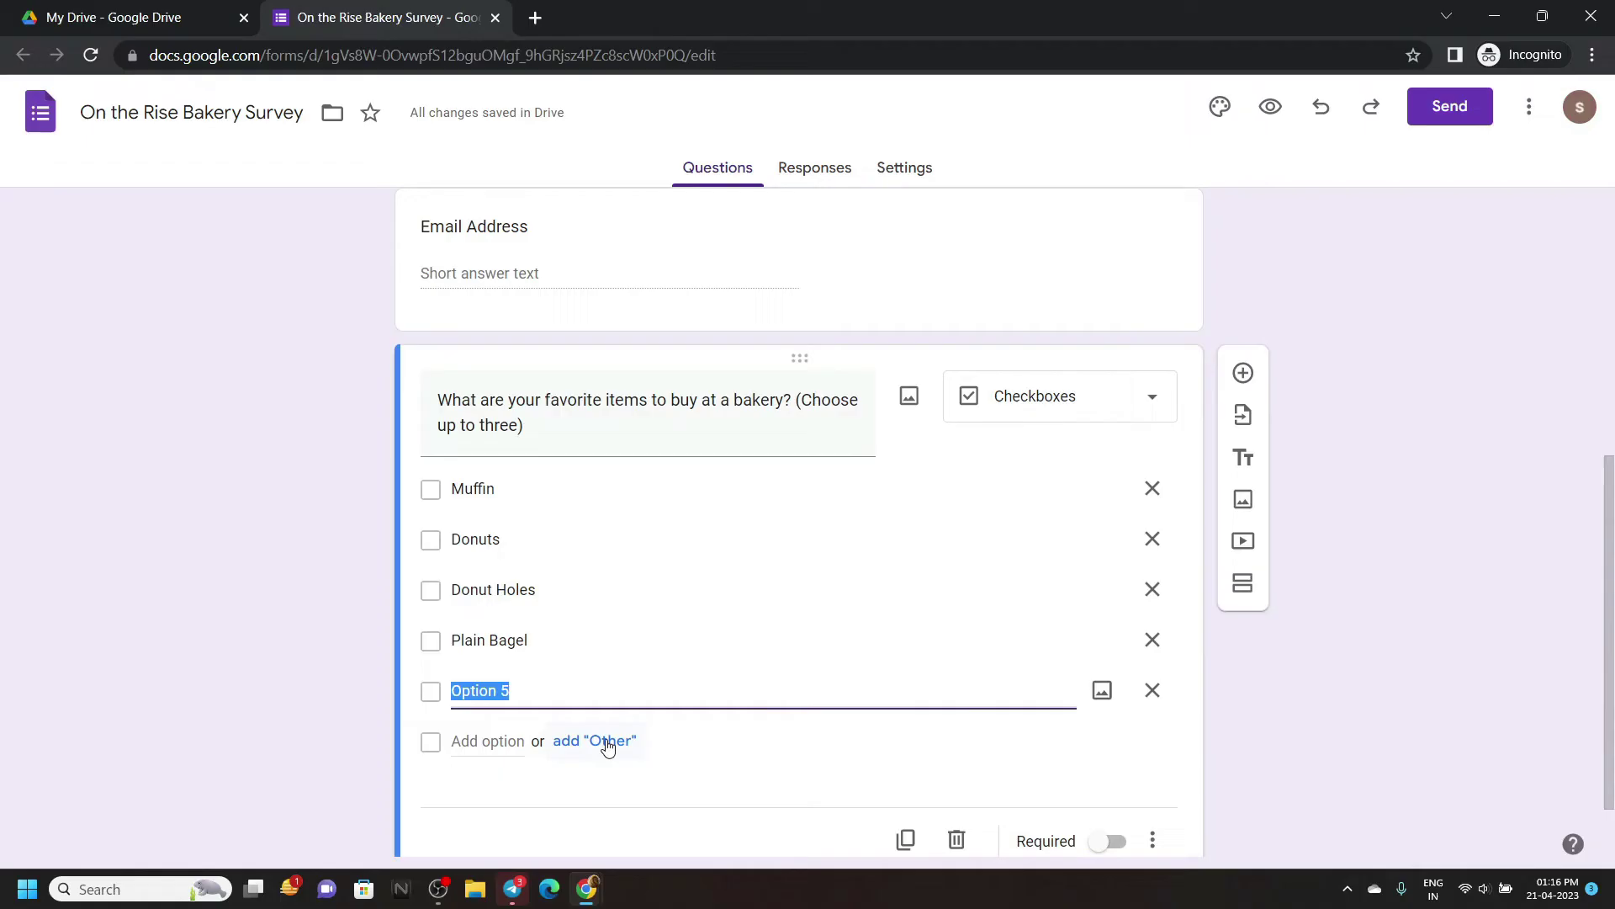
pyautogui.hotkey('ctrl', 'v')
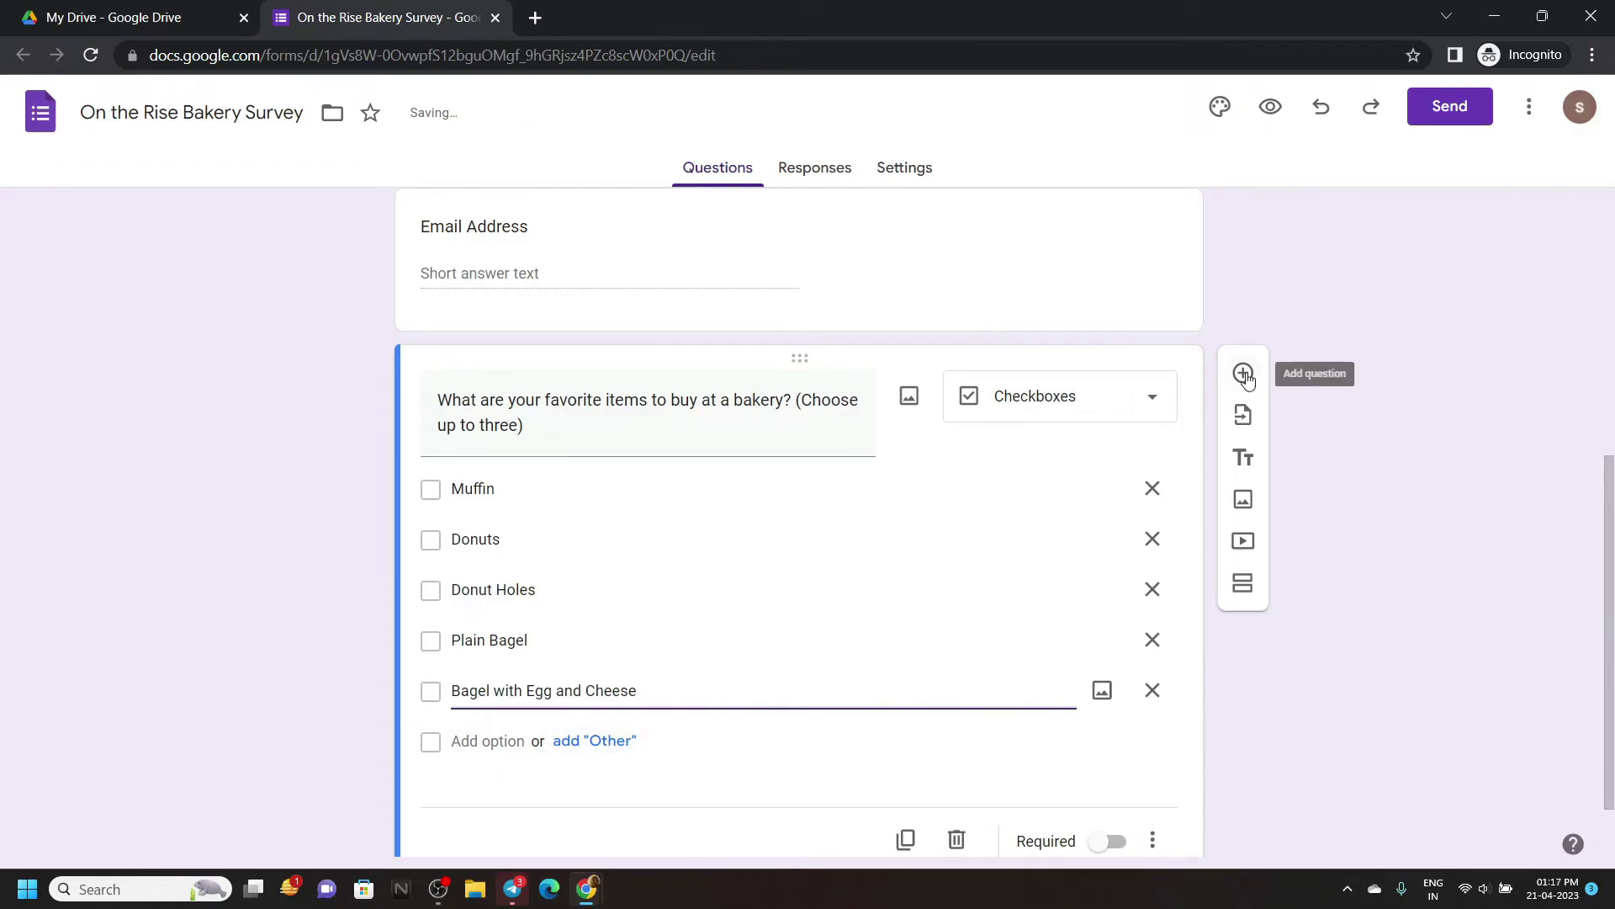
# Step: Add a Short answer question asking what time a bakery should open or close
pyautogui.click(1244, 375)
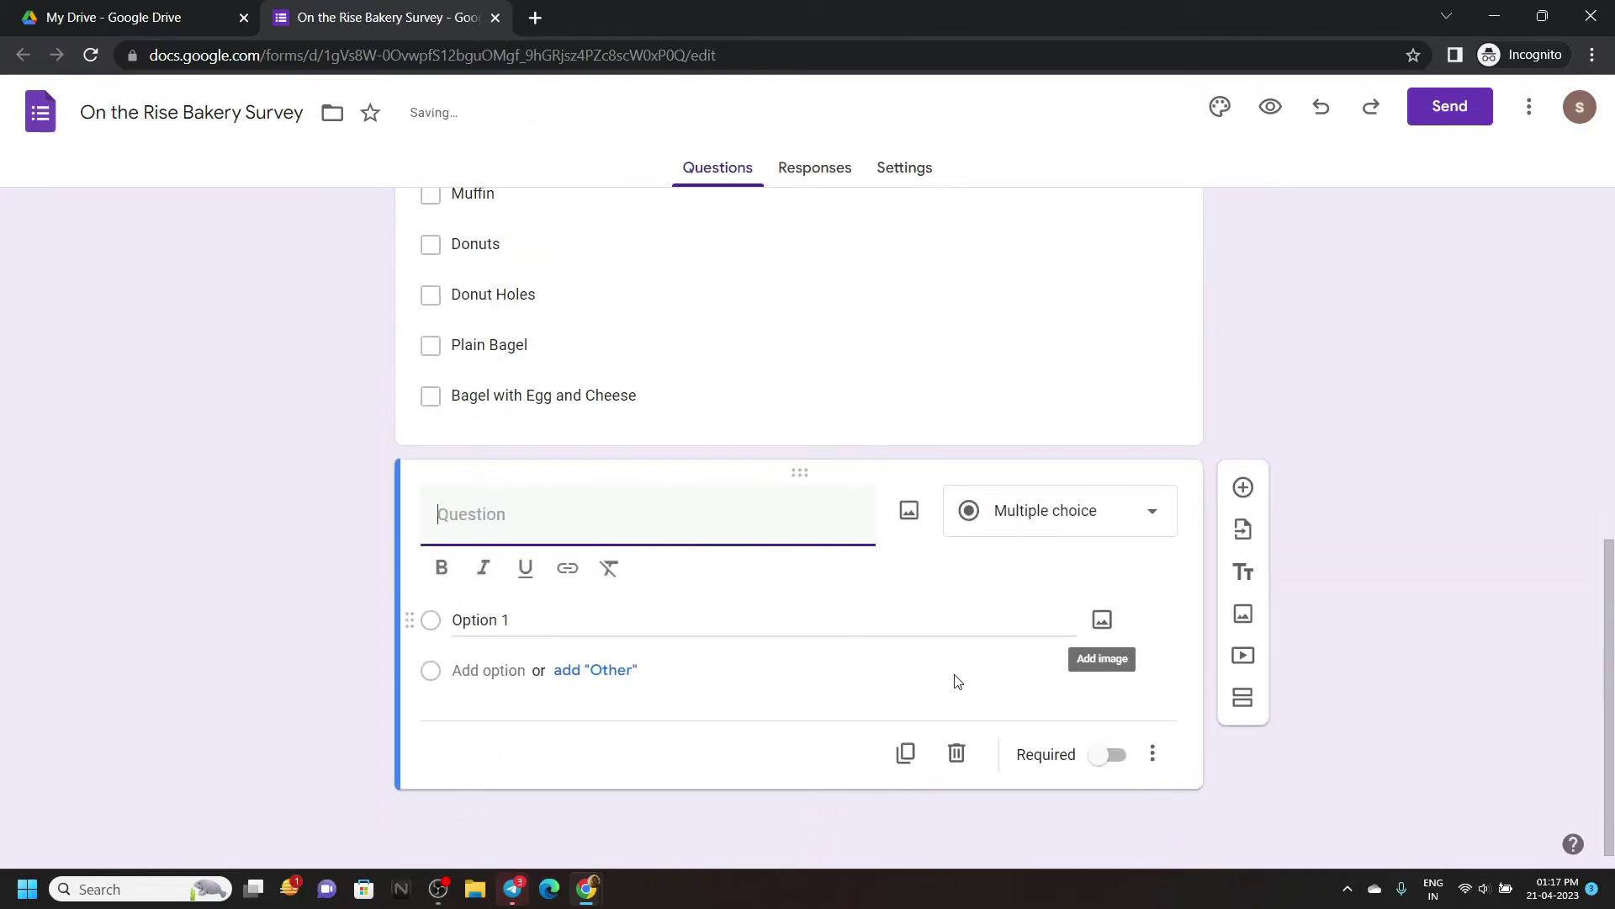
pyautogui.moveTo(586, 890)
pyautogui.click(531, 824)
pyautogui.scroll(-1, 532, 823)
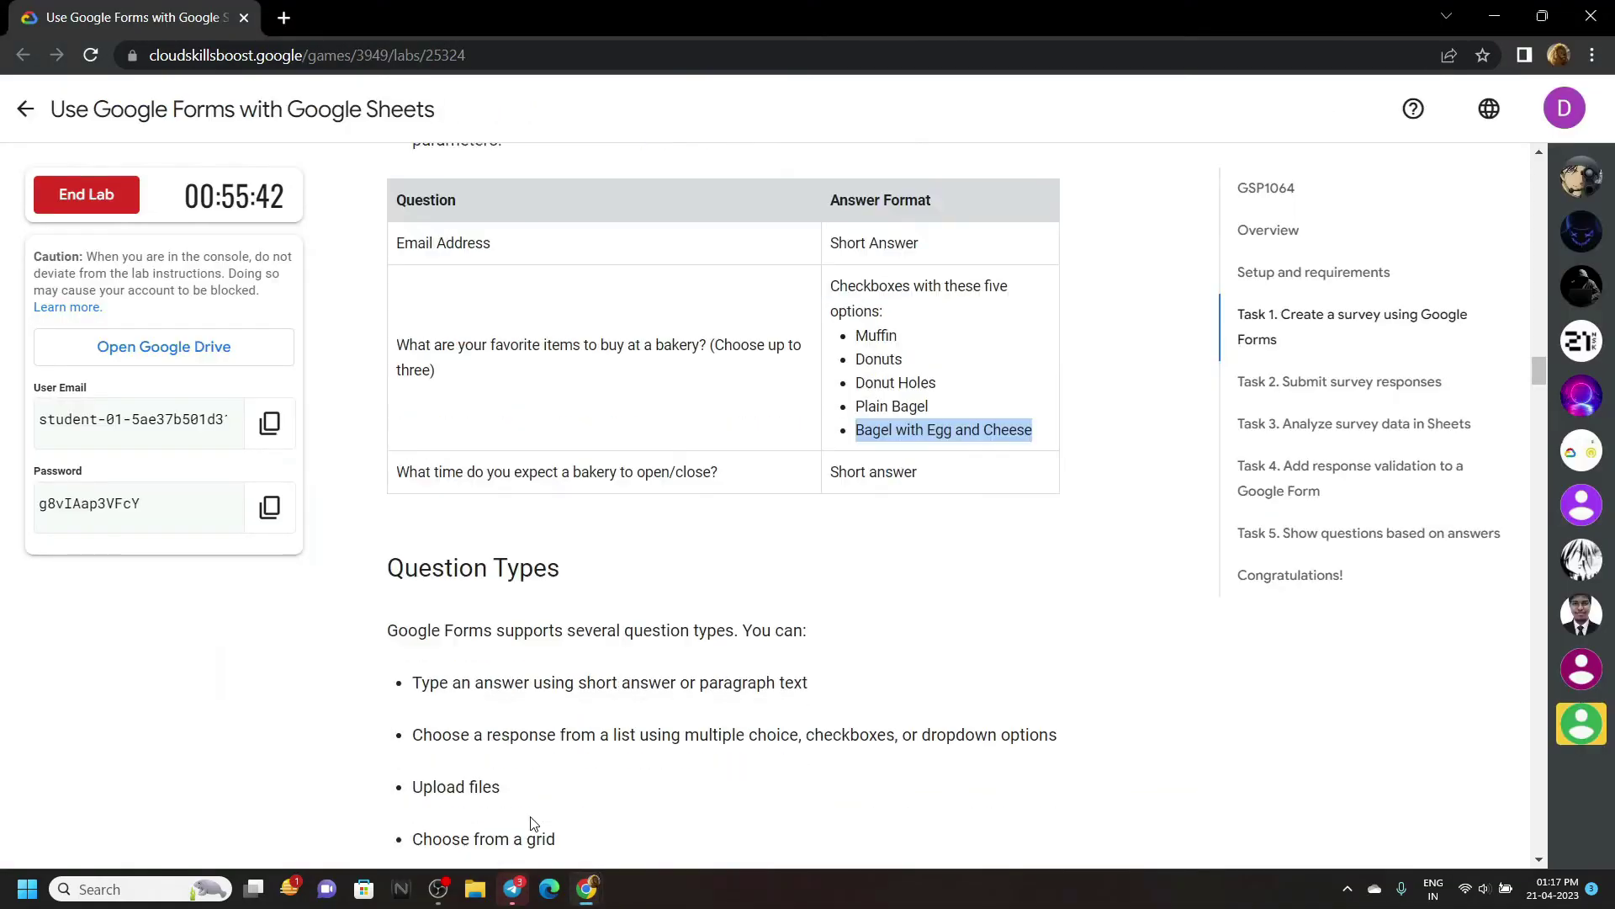
pyautogui.click(395, 453)
pyautogui.moveTo(395, 452); pyautogui.dragTo(731, 445)
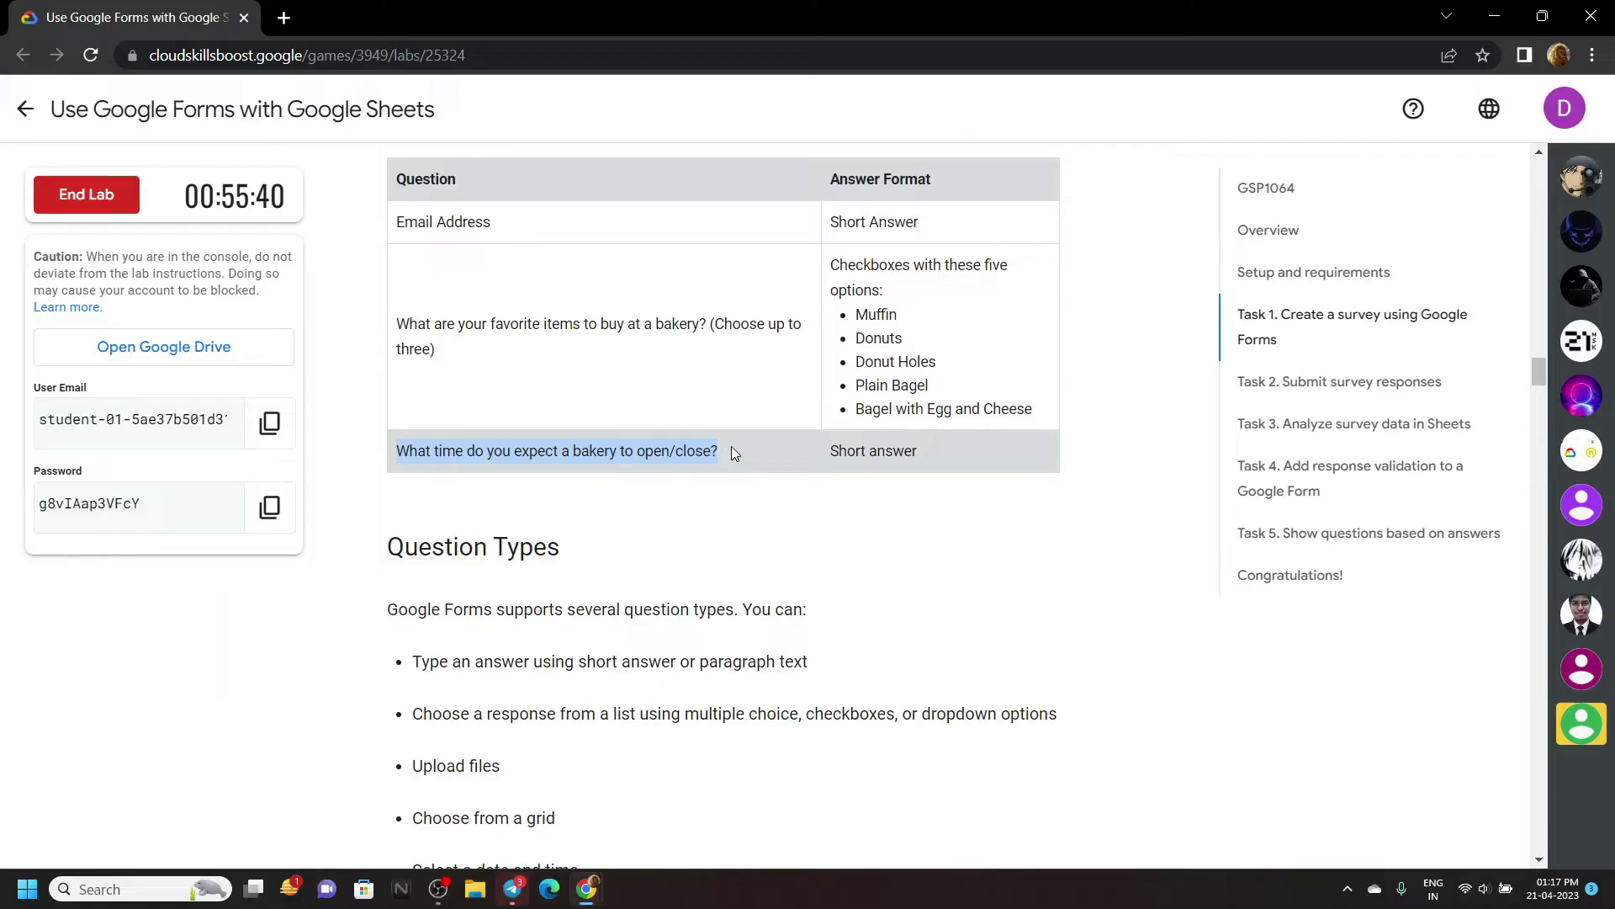
pyautogui.moveTo(586, 888)
pyautogui.click(653, 802)
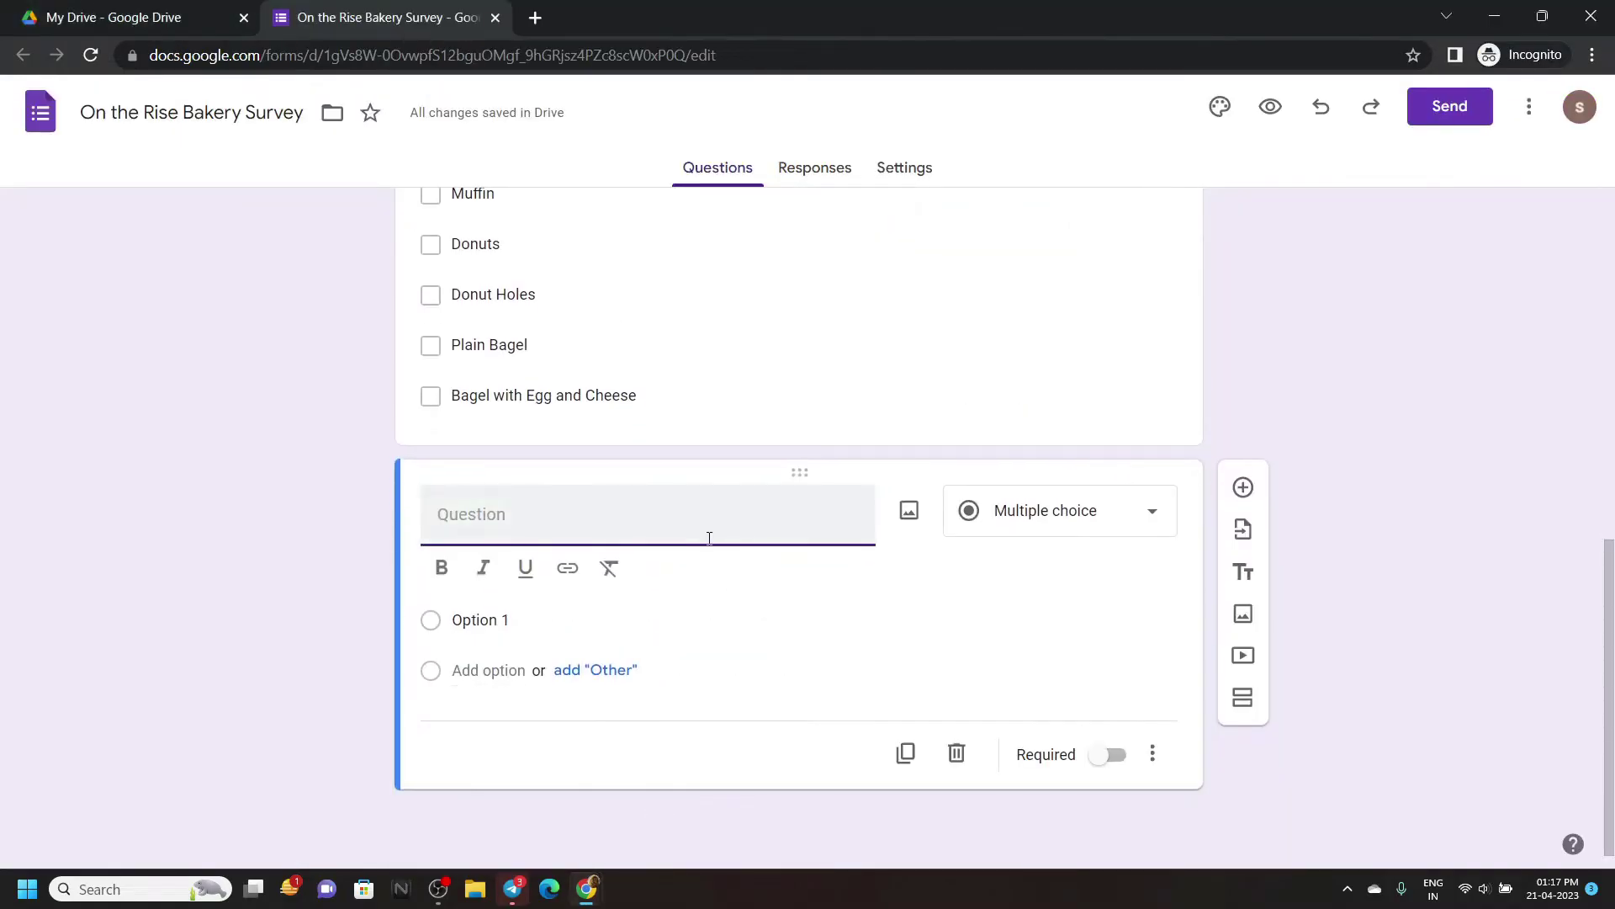
pyautogui.hotkey('ctrl', 'v')
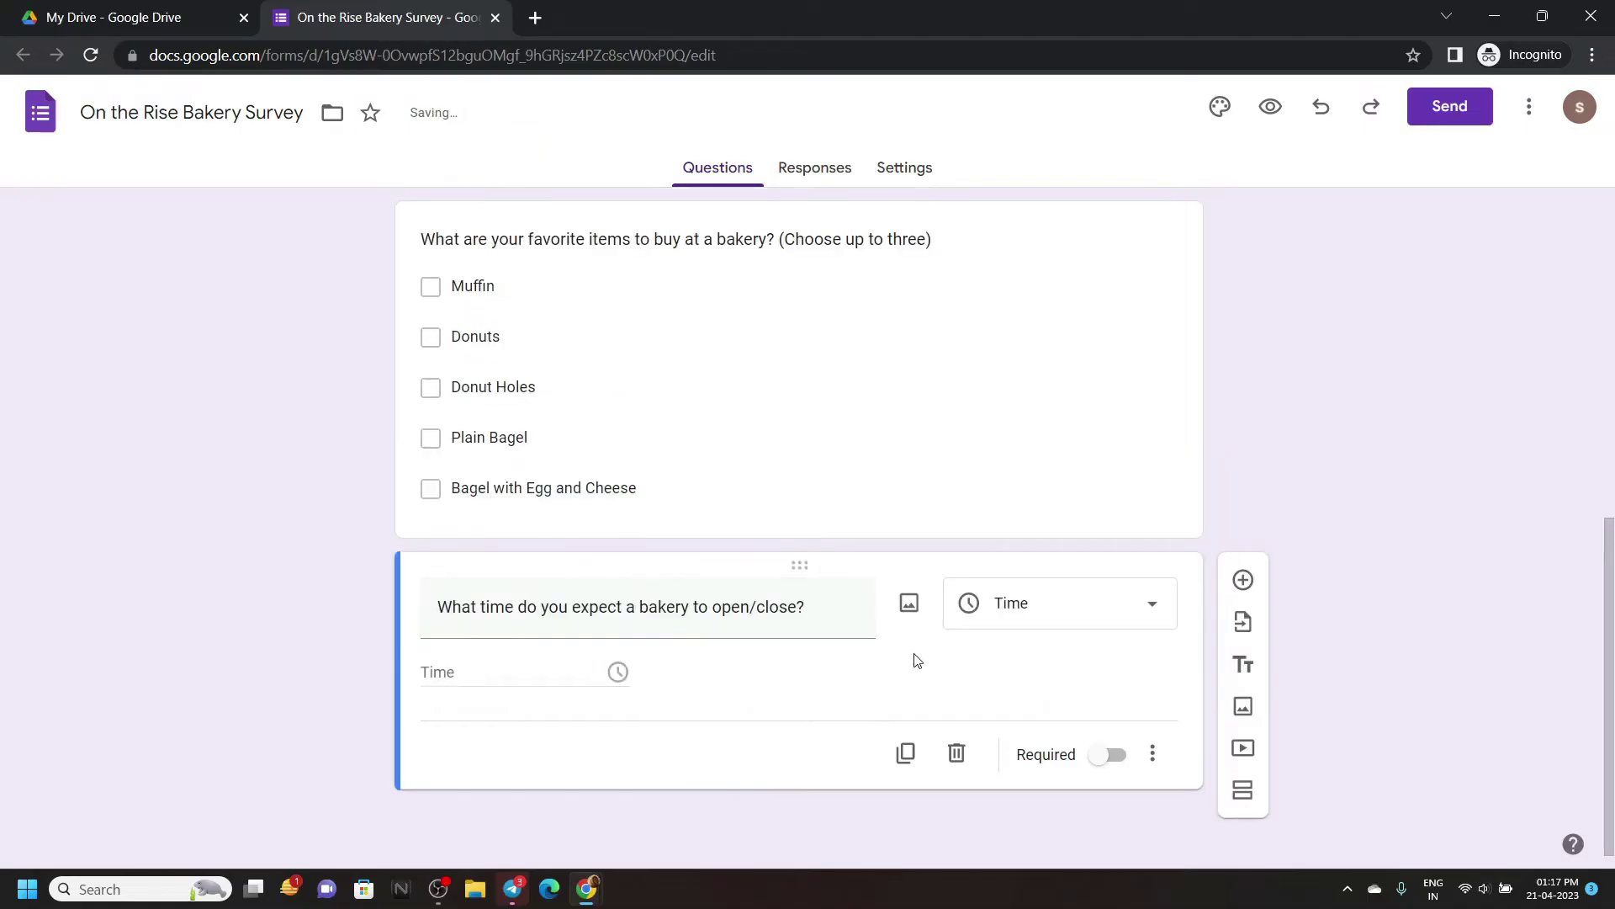
pyautogui.click(1046, 602)
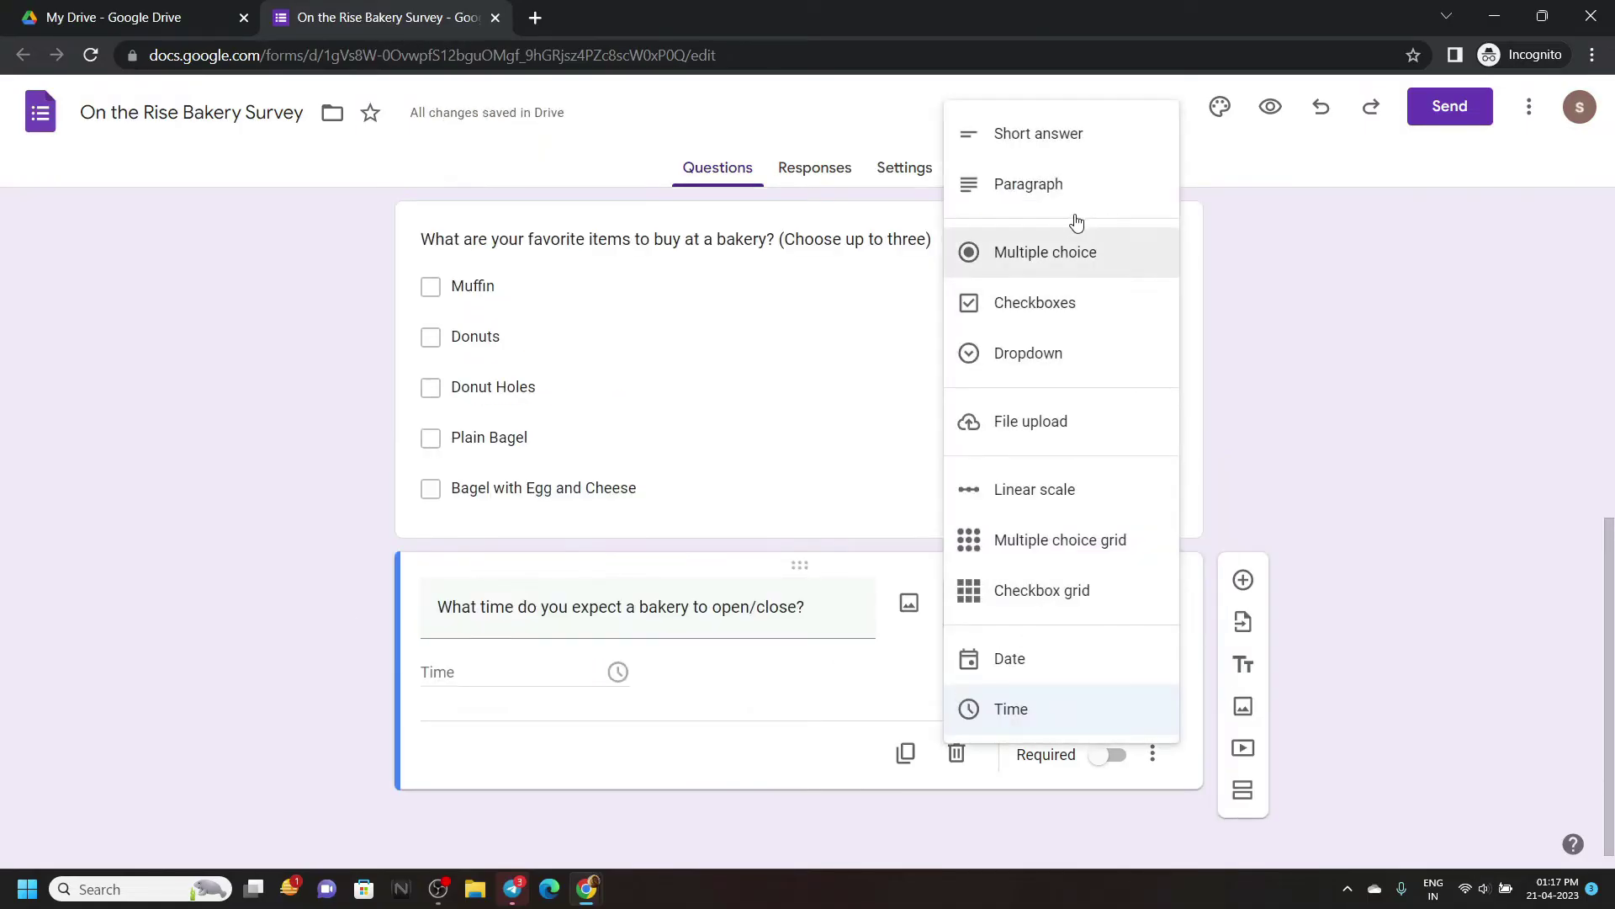
pyautogui.click(1072, 135)
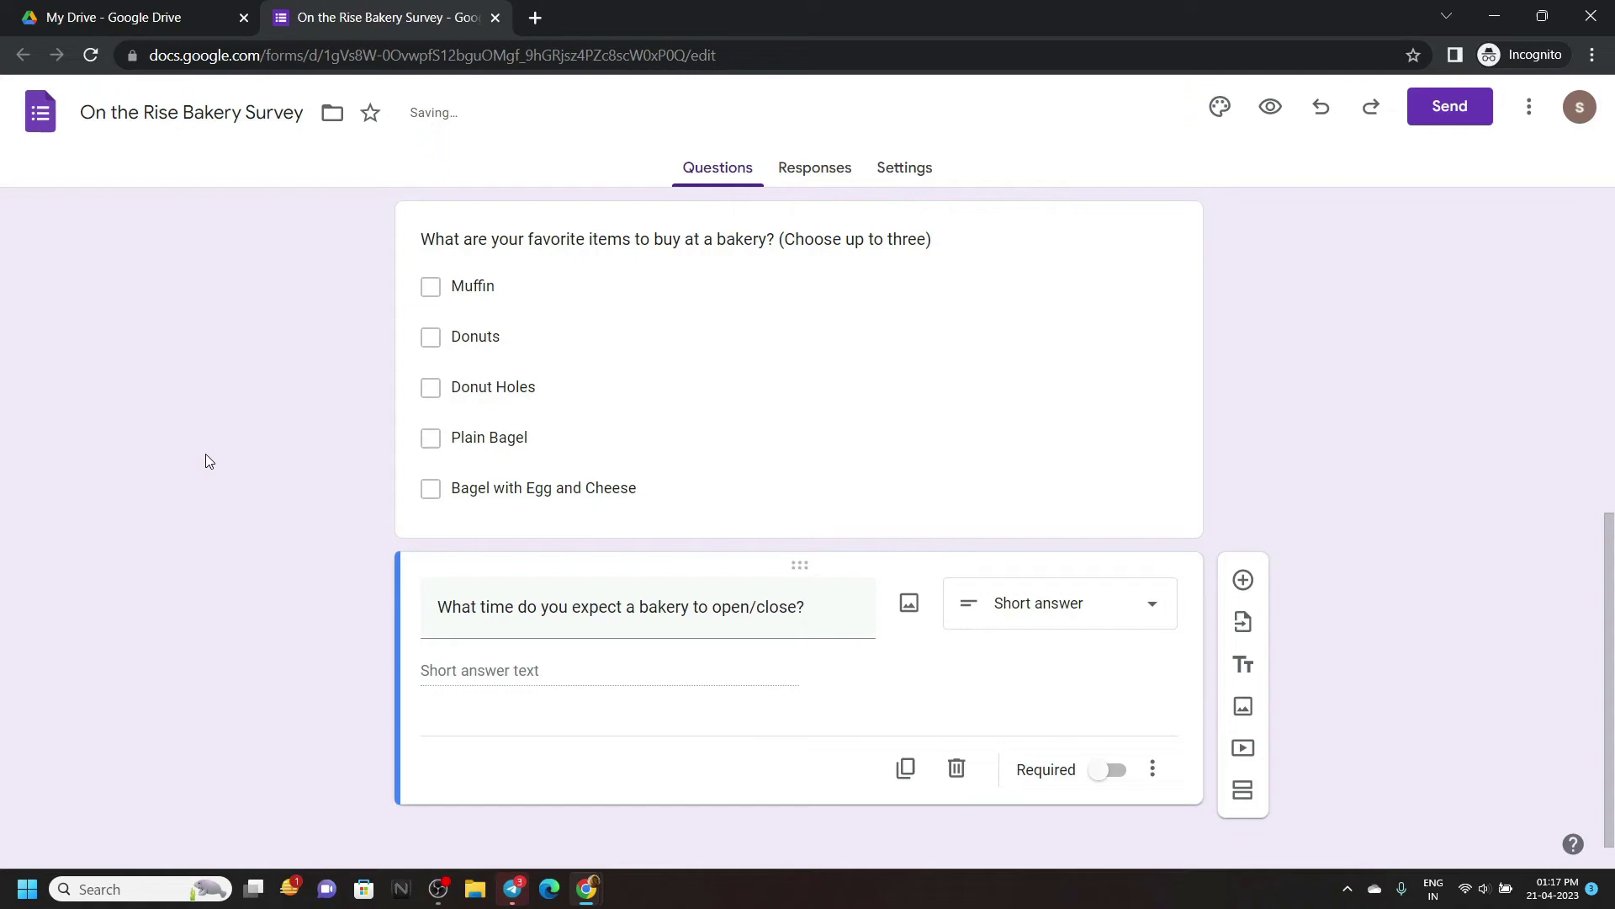
# Step: Run Check my progress so Task 1 shows Assessment Completed
pyautogui.click(526, 836)
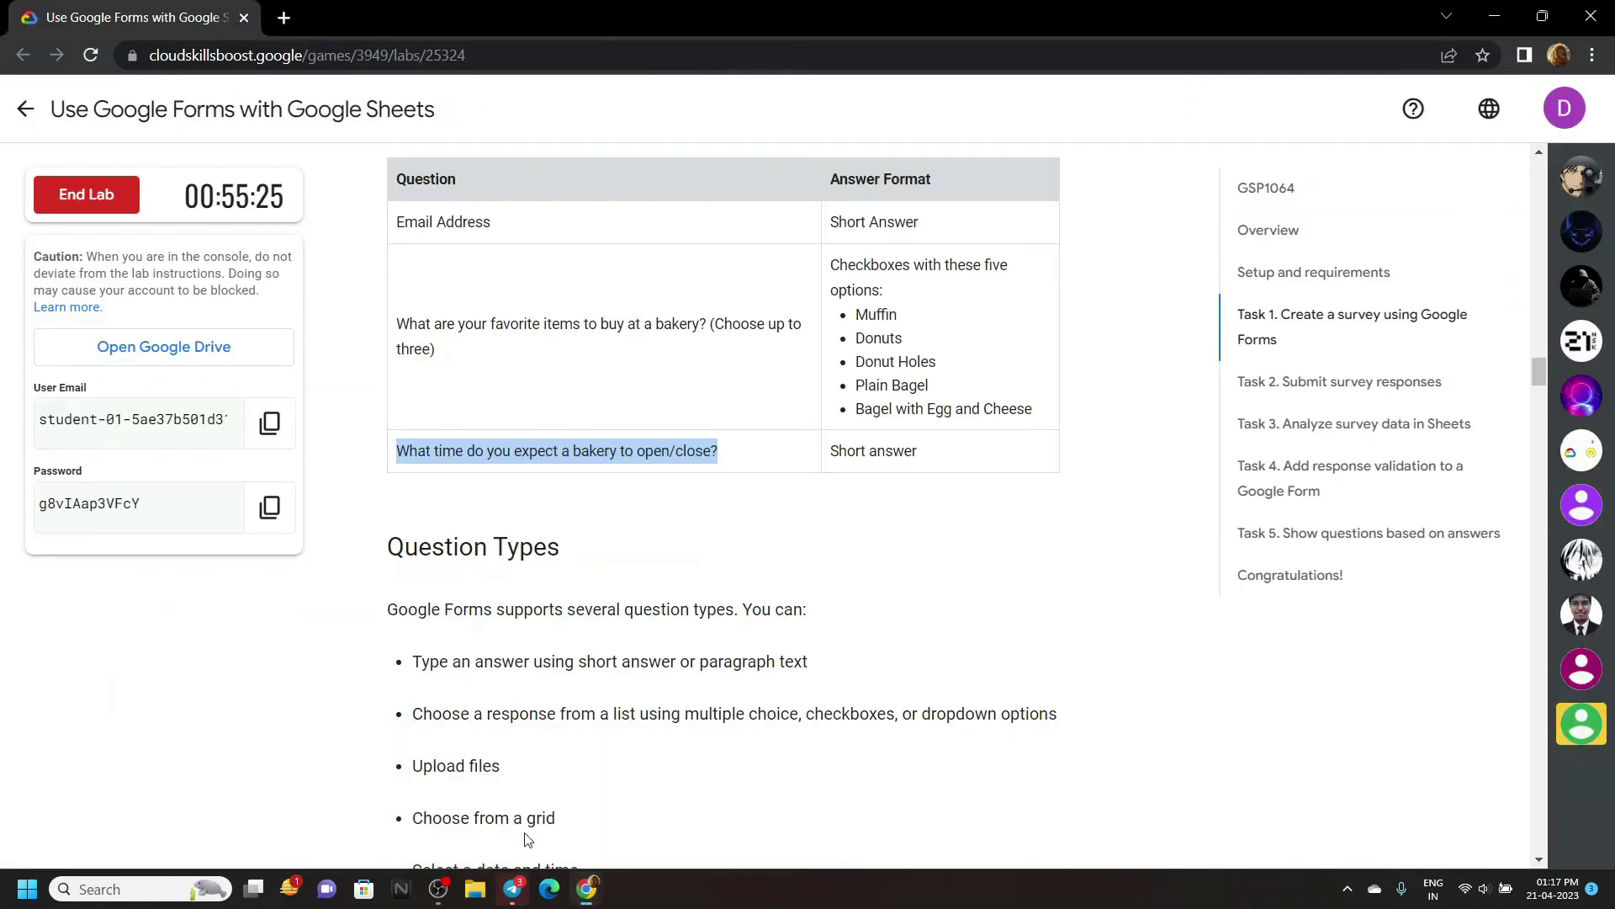
pyautogui.scroll(-3, 526, 837)
pyautogui.click(568, 663)
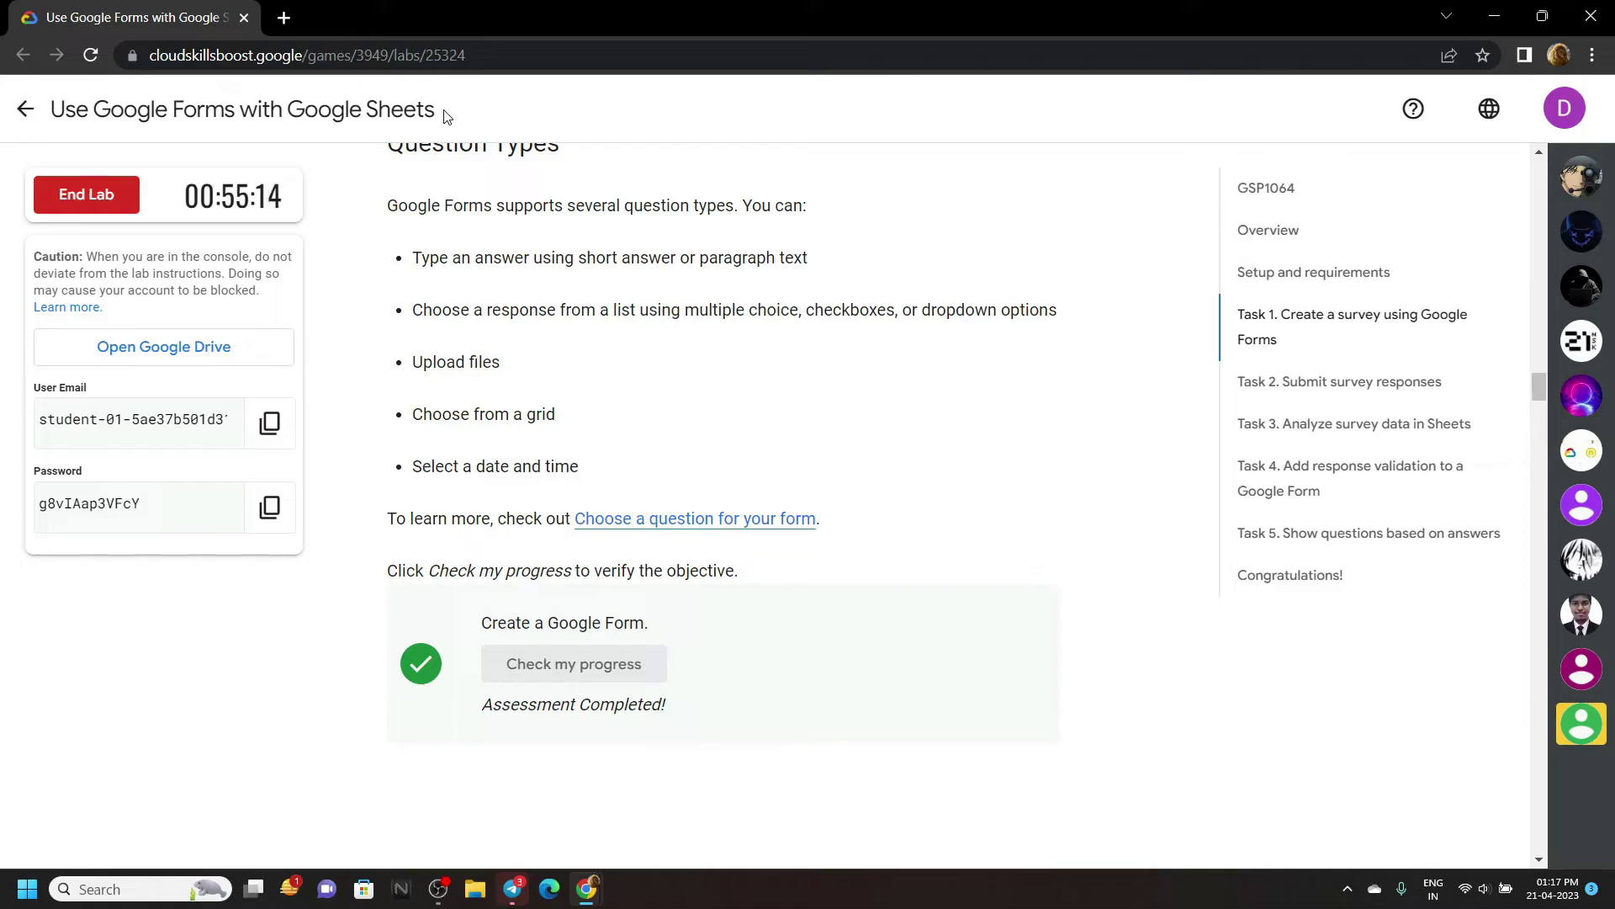
pyautogui.moveTo(441, 116); pyautogui.dragTo(80, 111)
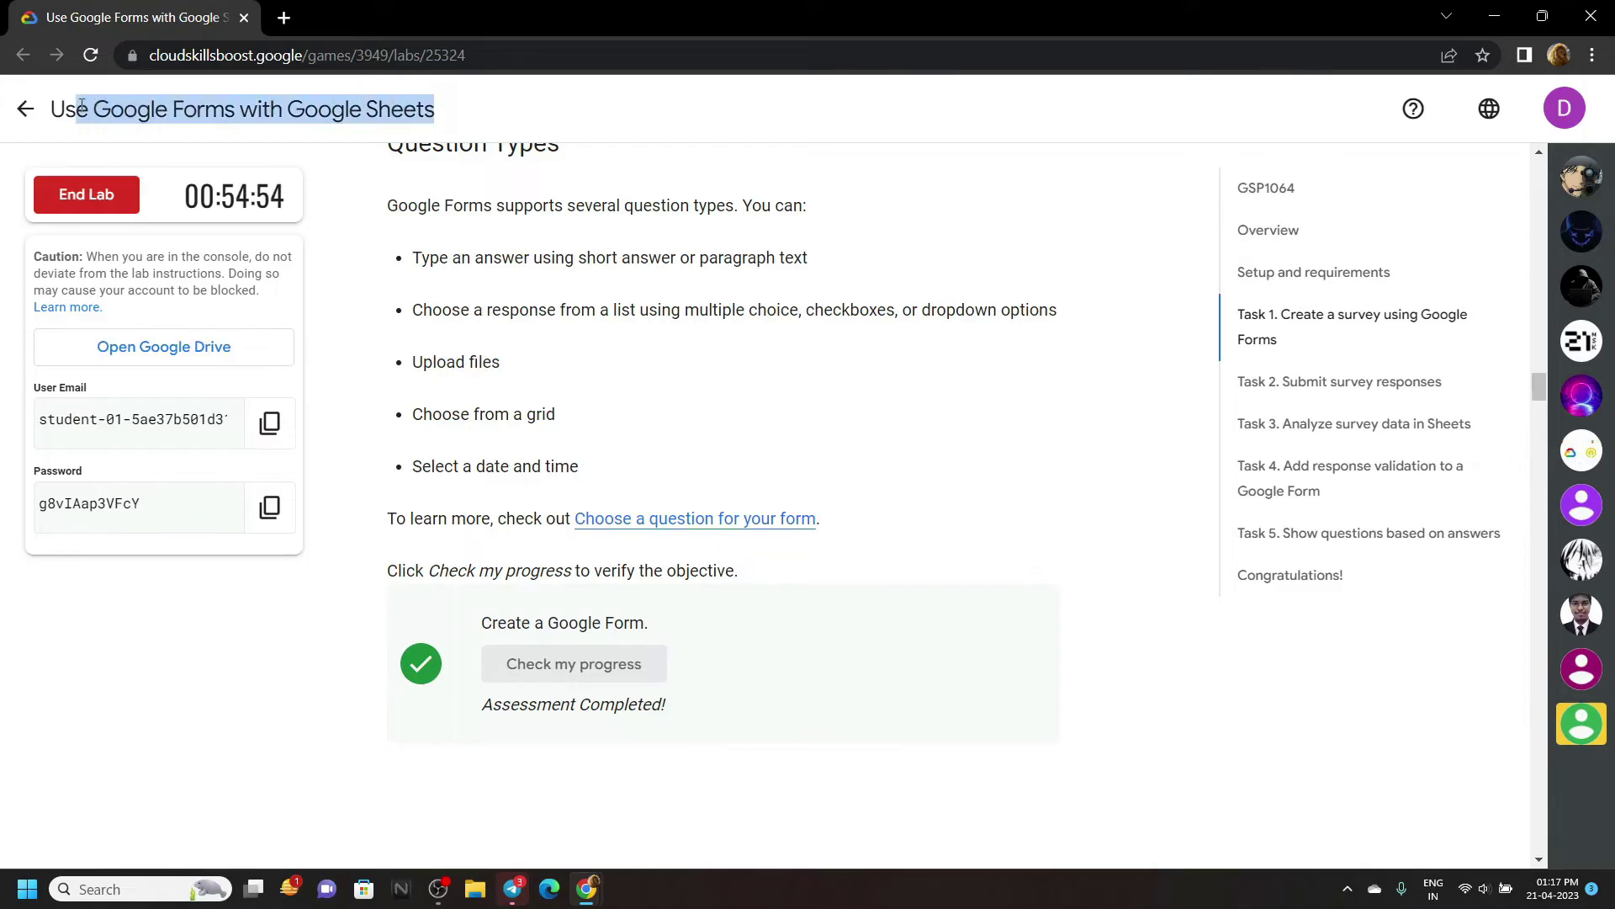
# Step: Search the Telegram channel for the lab title and download 'On the Rise Bakery Survey (Responses).xlsx'
pyautogui.click(511, 888)
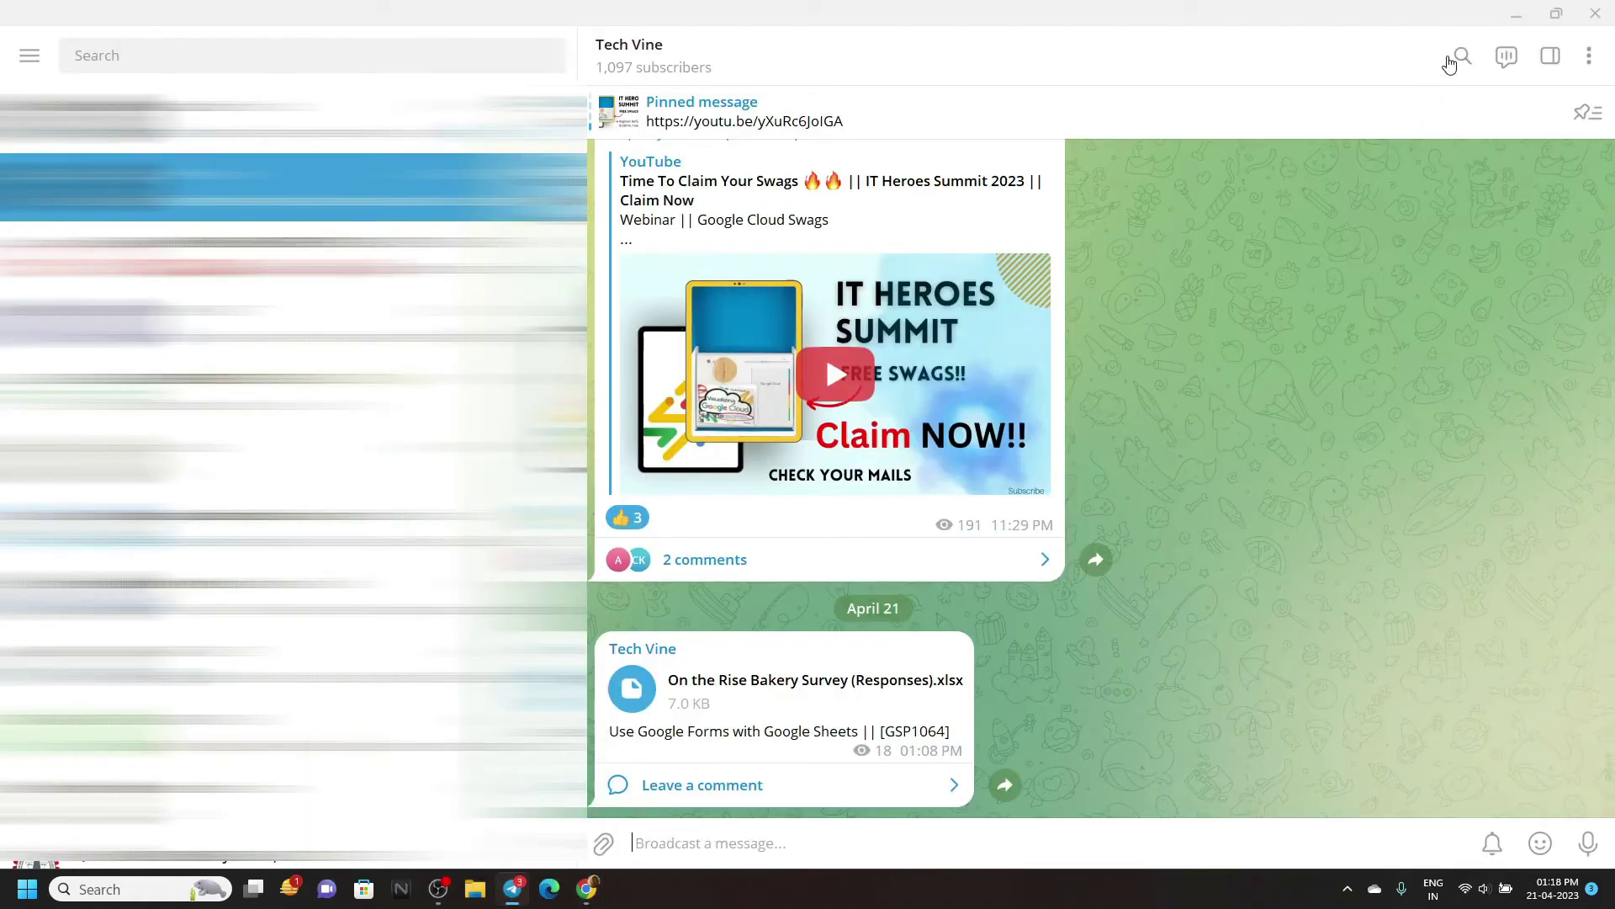
pyautogui.click(1462, 56)
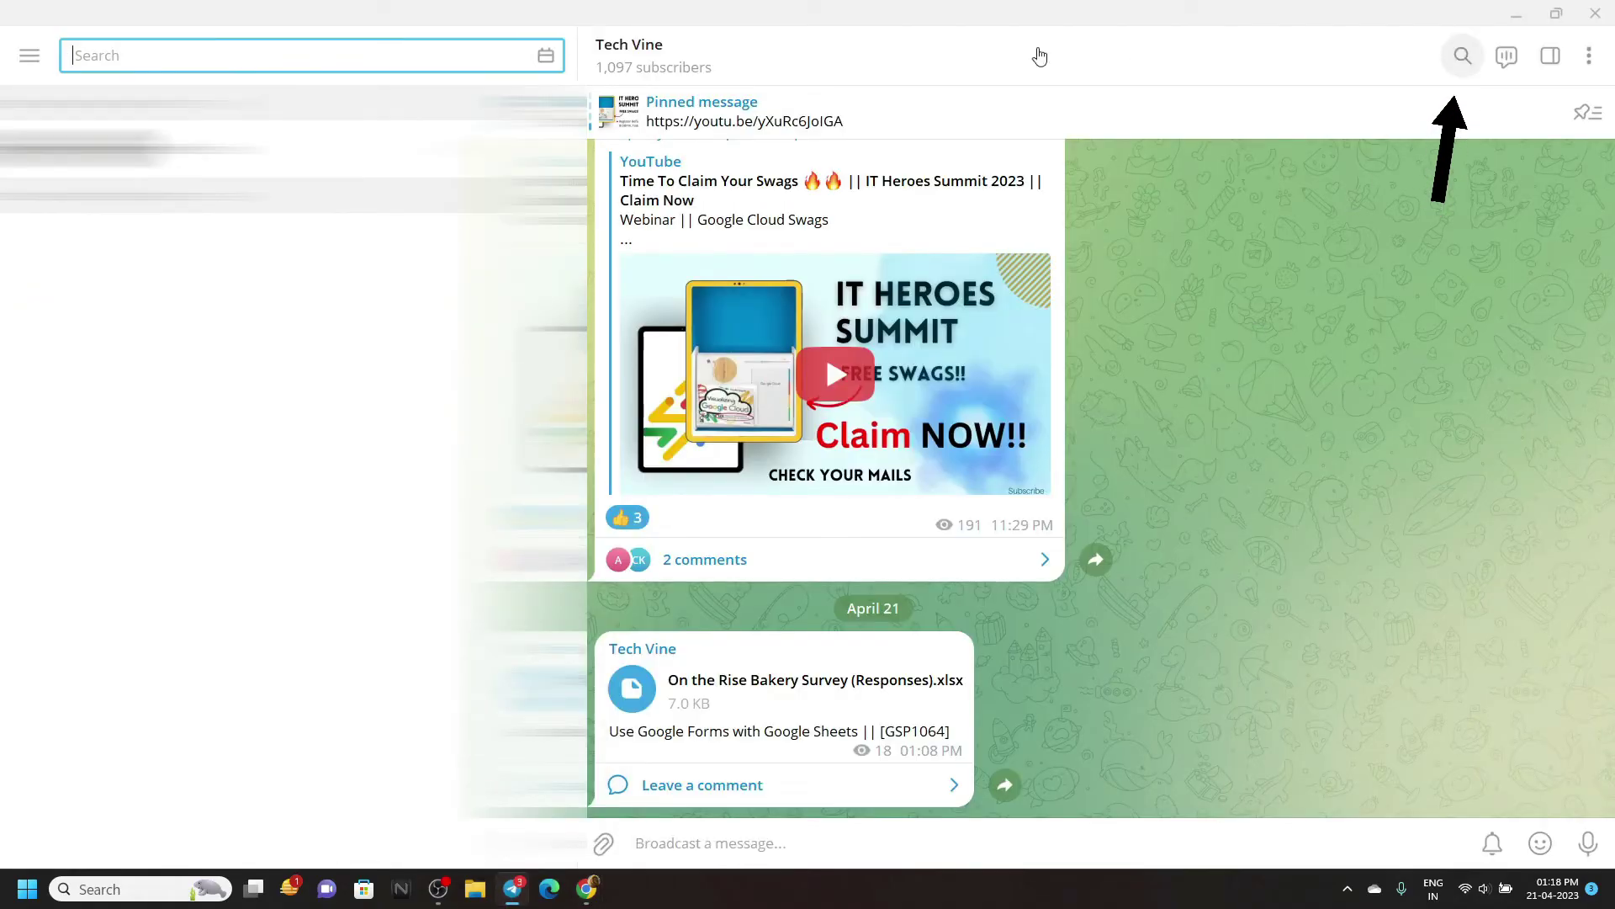
pyautogui.write('Use Google Forms with Google Sheets')
pyautogui.press('Return')
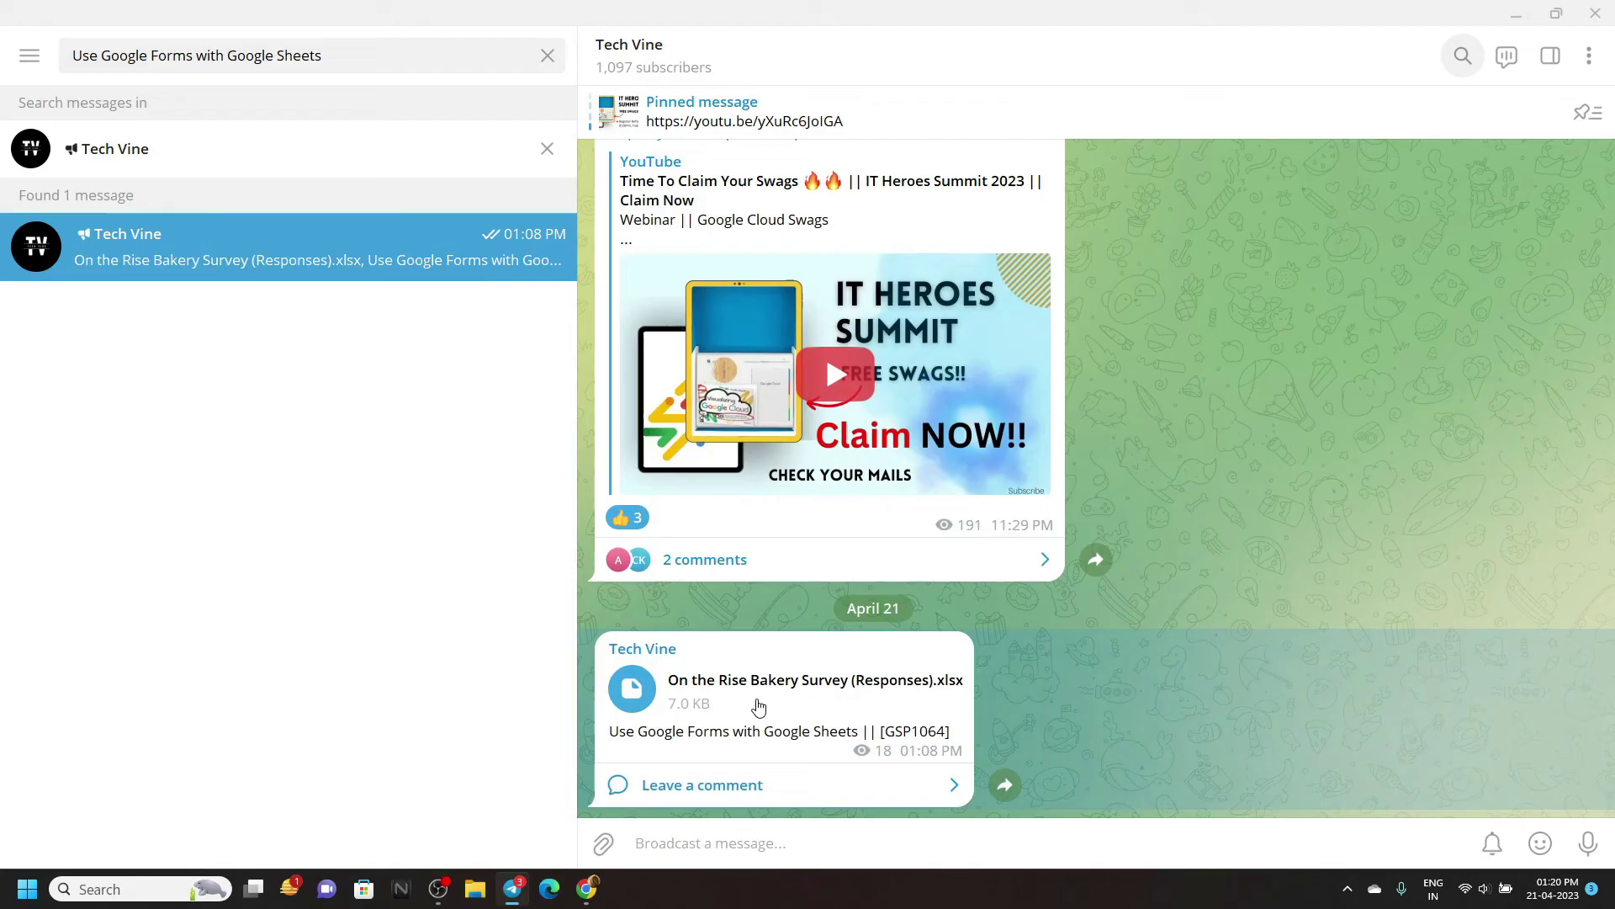
pyautogui.click(642, 704)
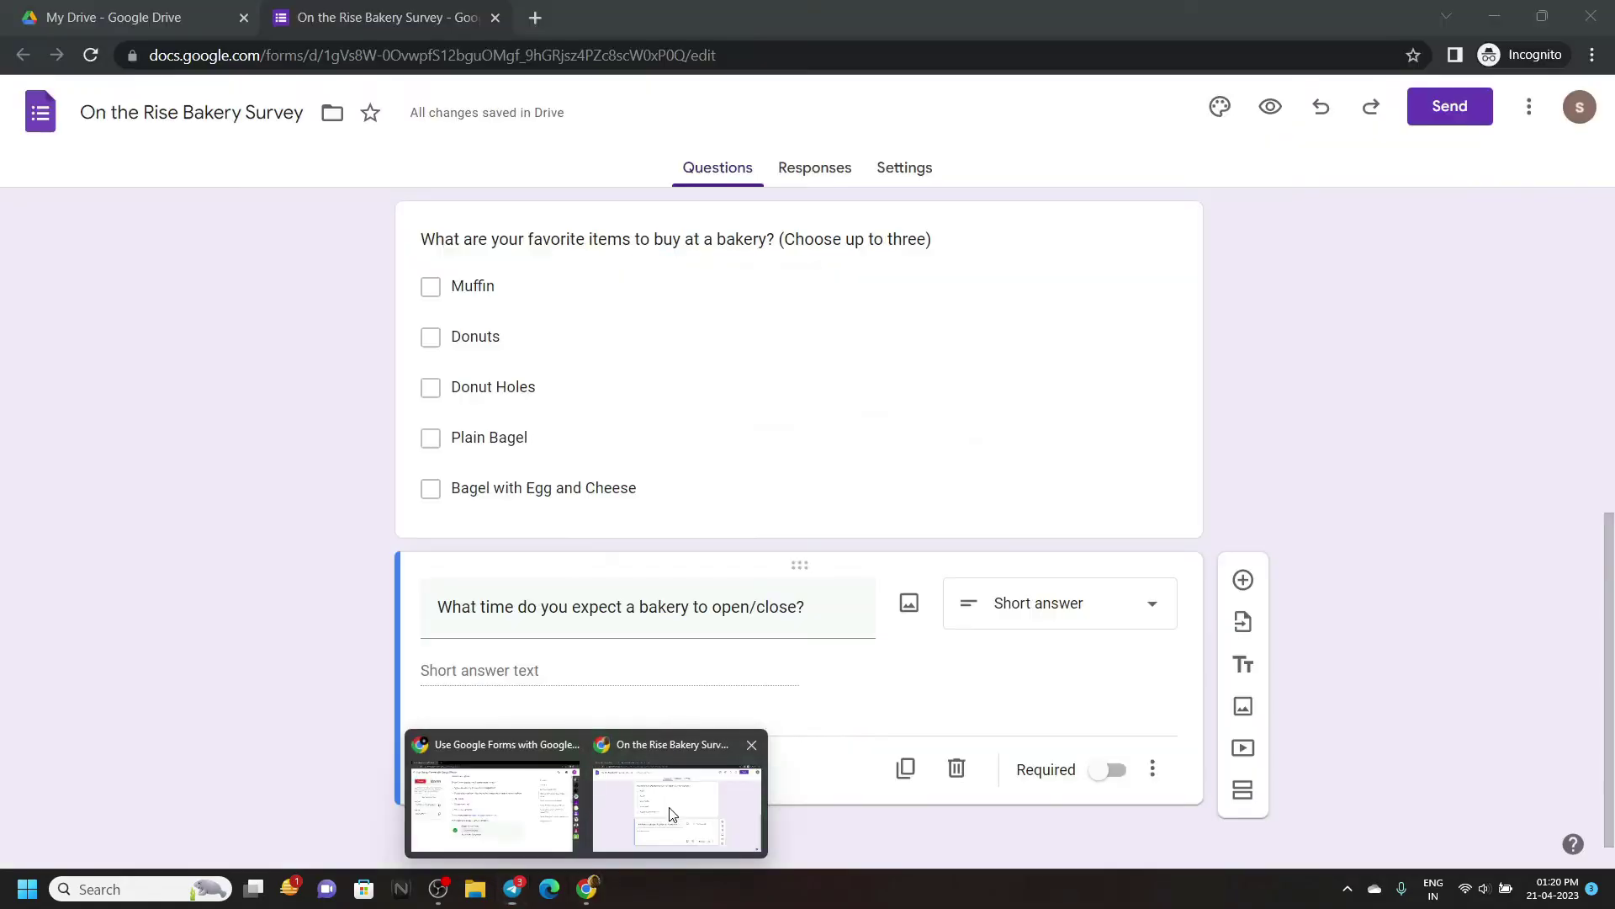
# Step: Create the 'On the Rise Bakery Survey (Responses)' spreadsheet and duplicate its Form Responses 1 sheet
pyautogui.click(676, 808)
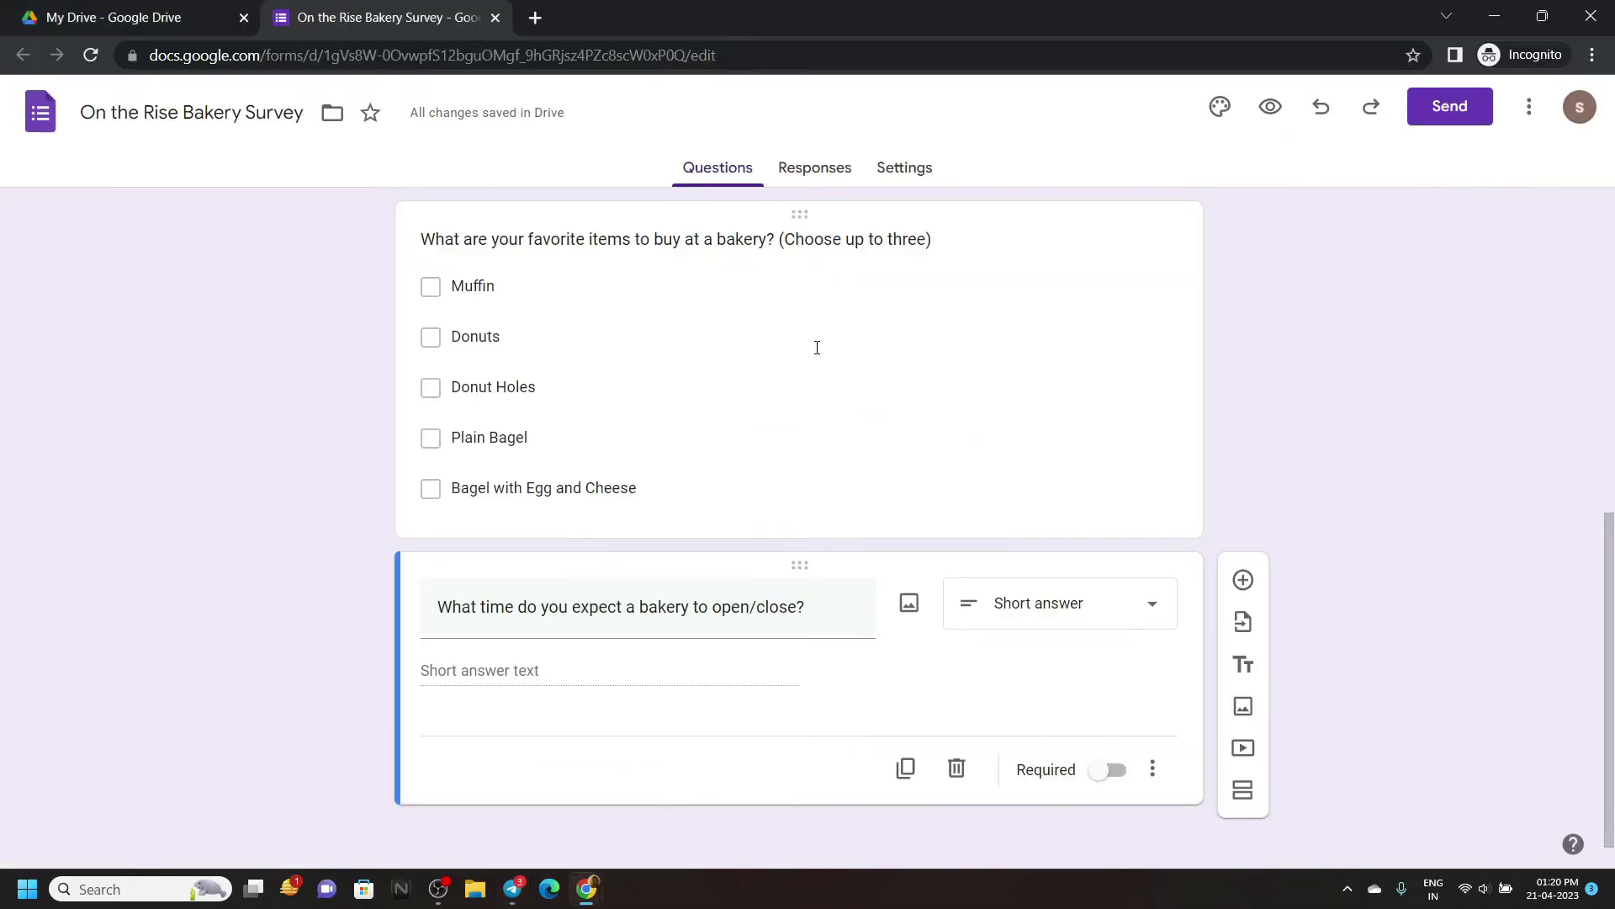
pyautogui.click(815, 168)
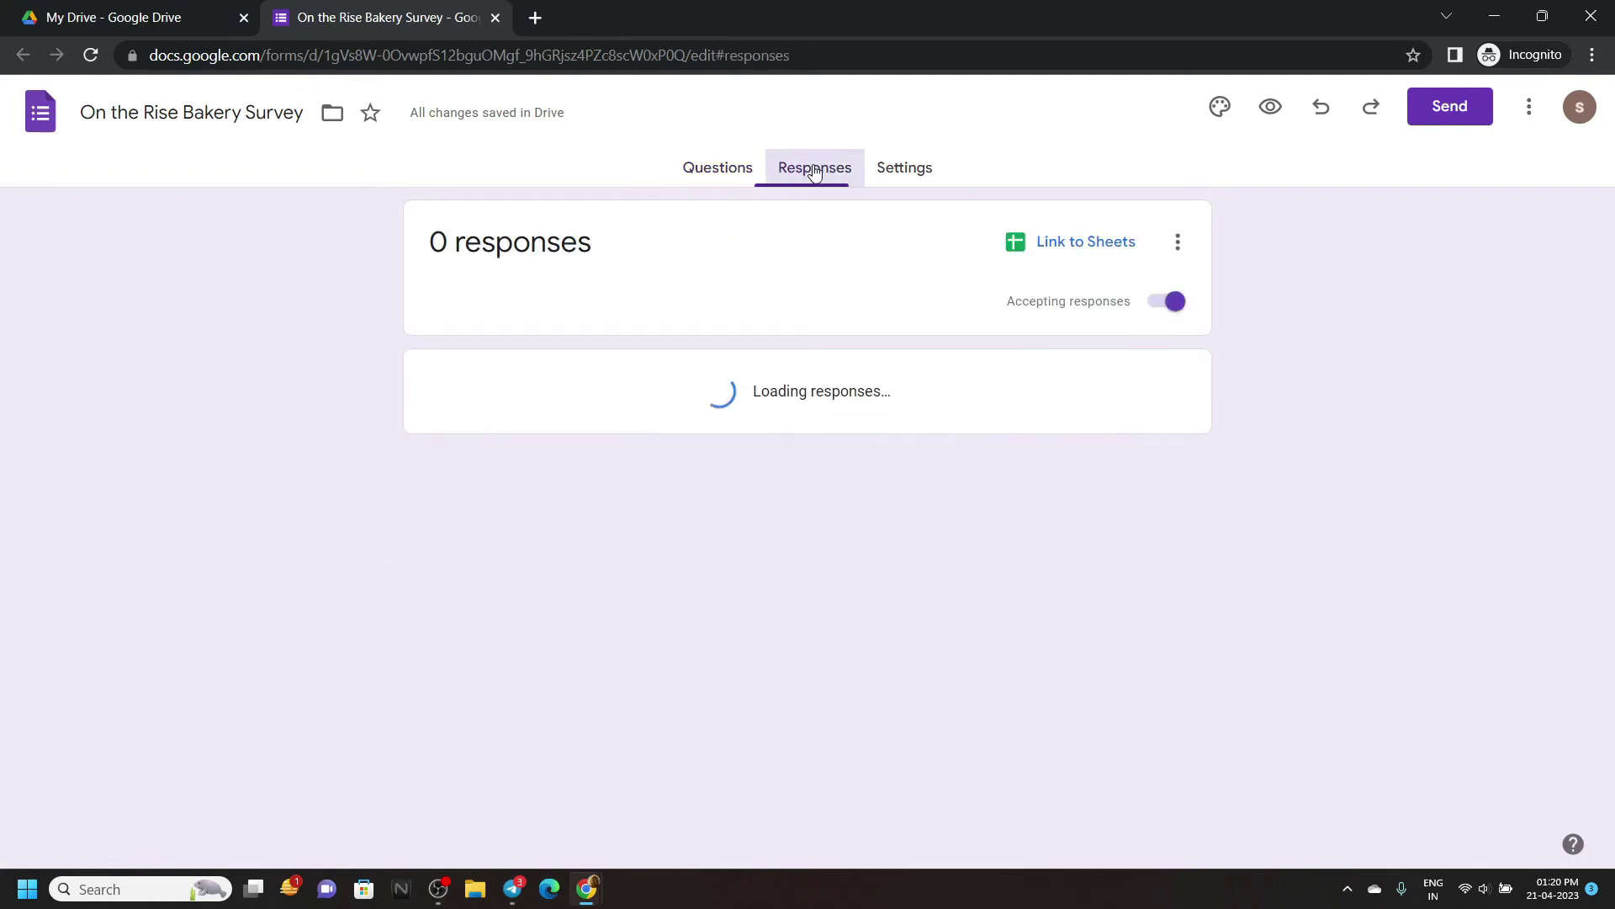
pyautogui.click(1087, 248)
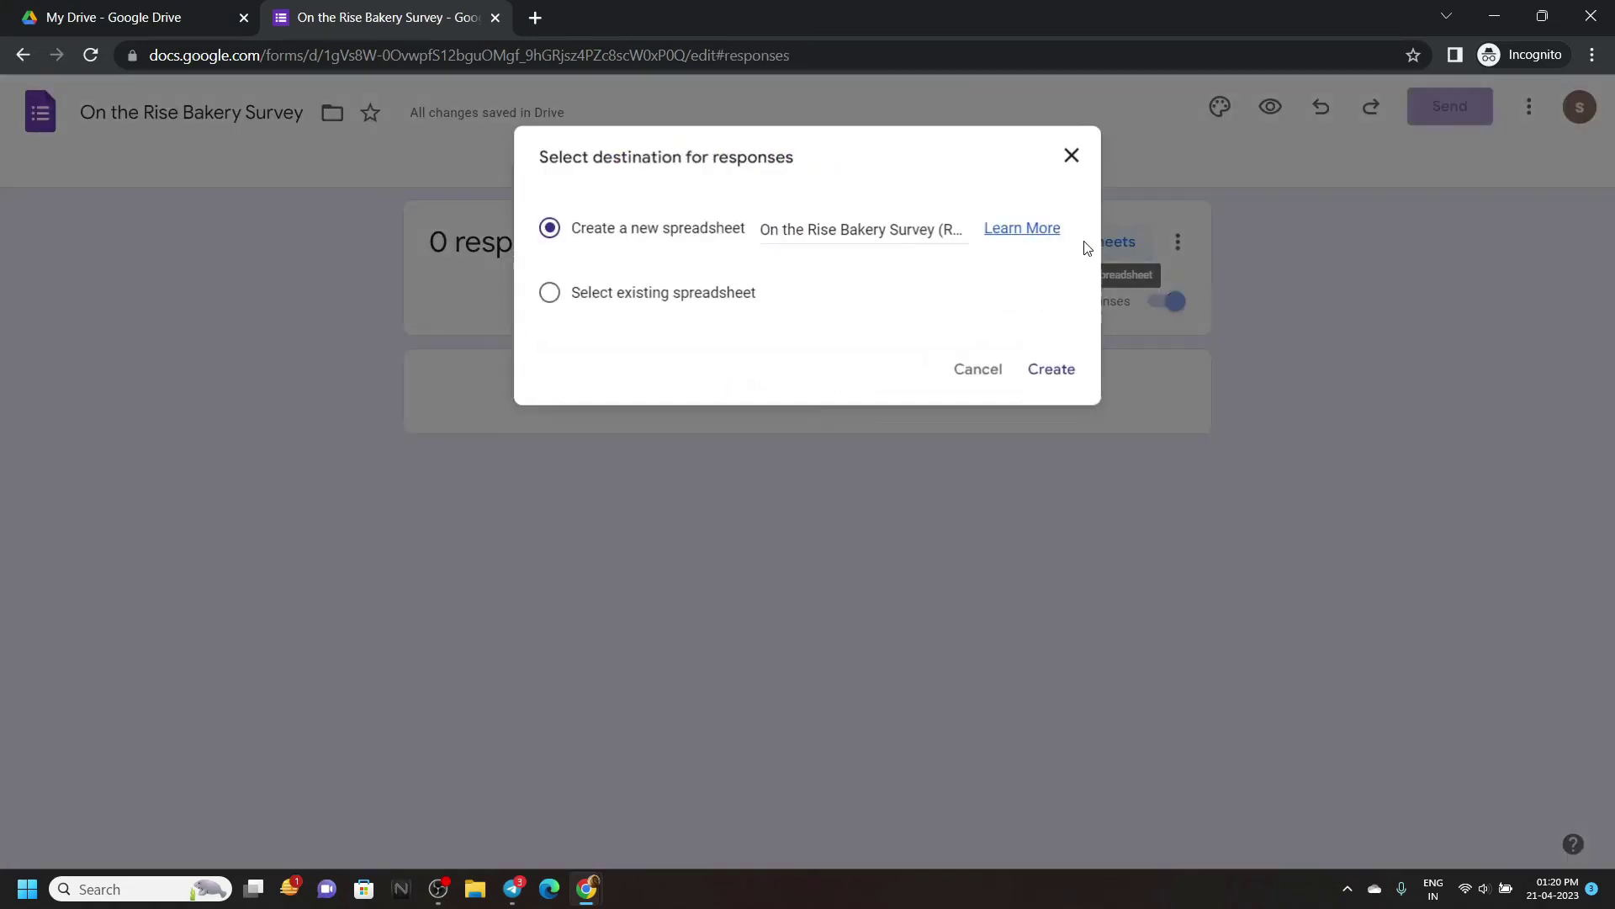
pyautogui.click(1053, 376)
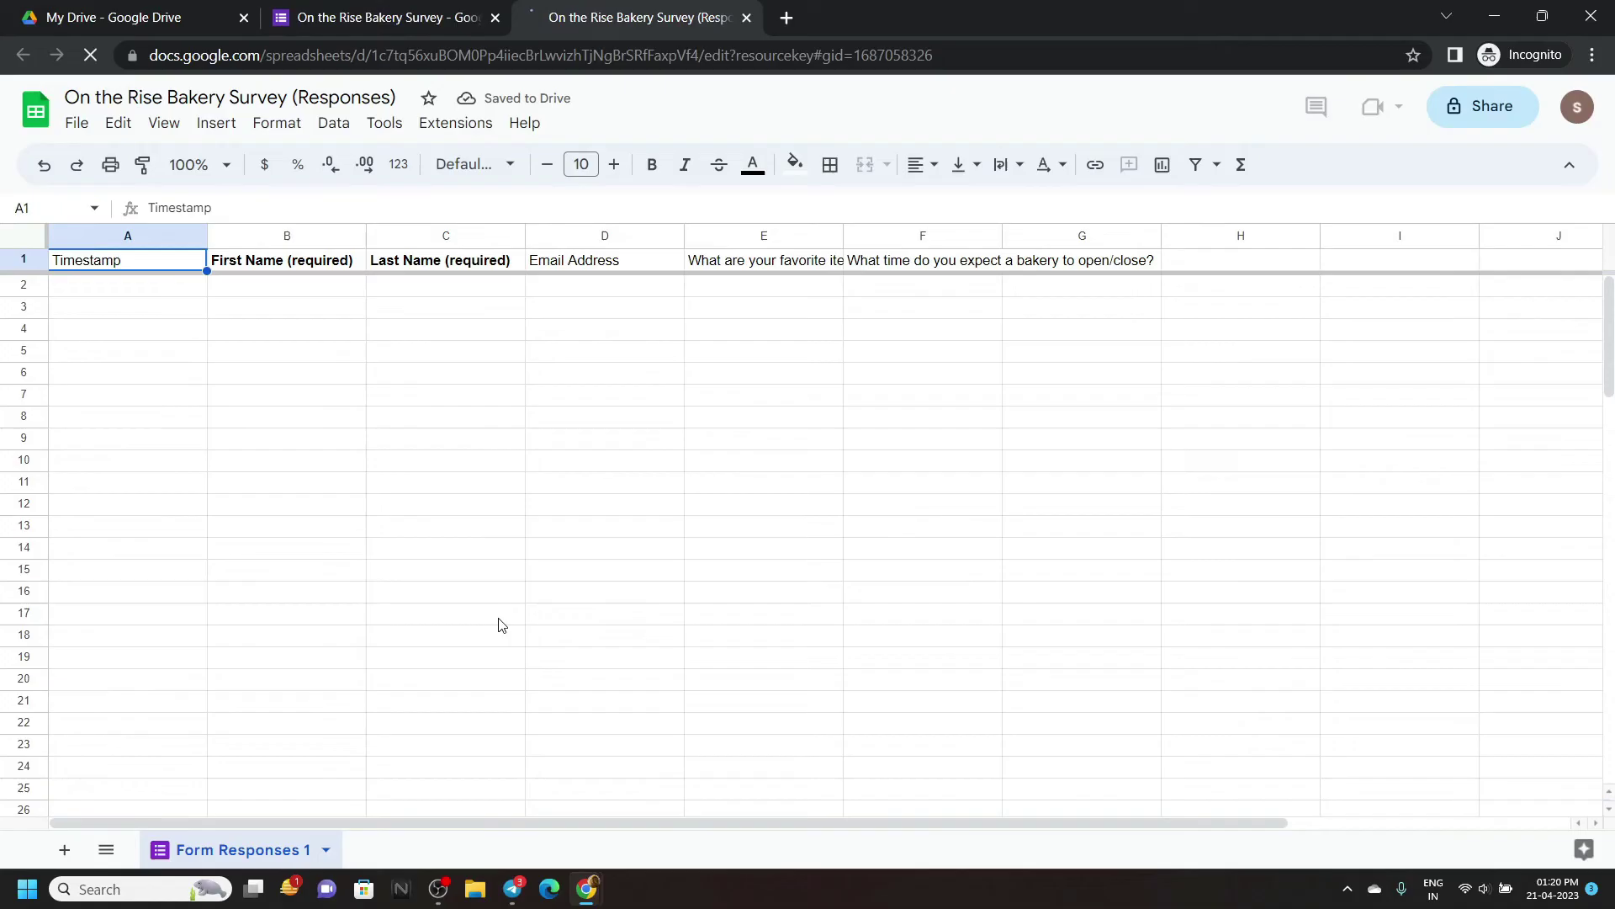
pyautogui.click(327, 851)
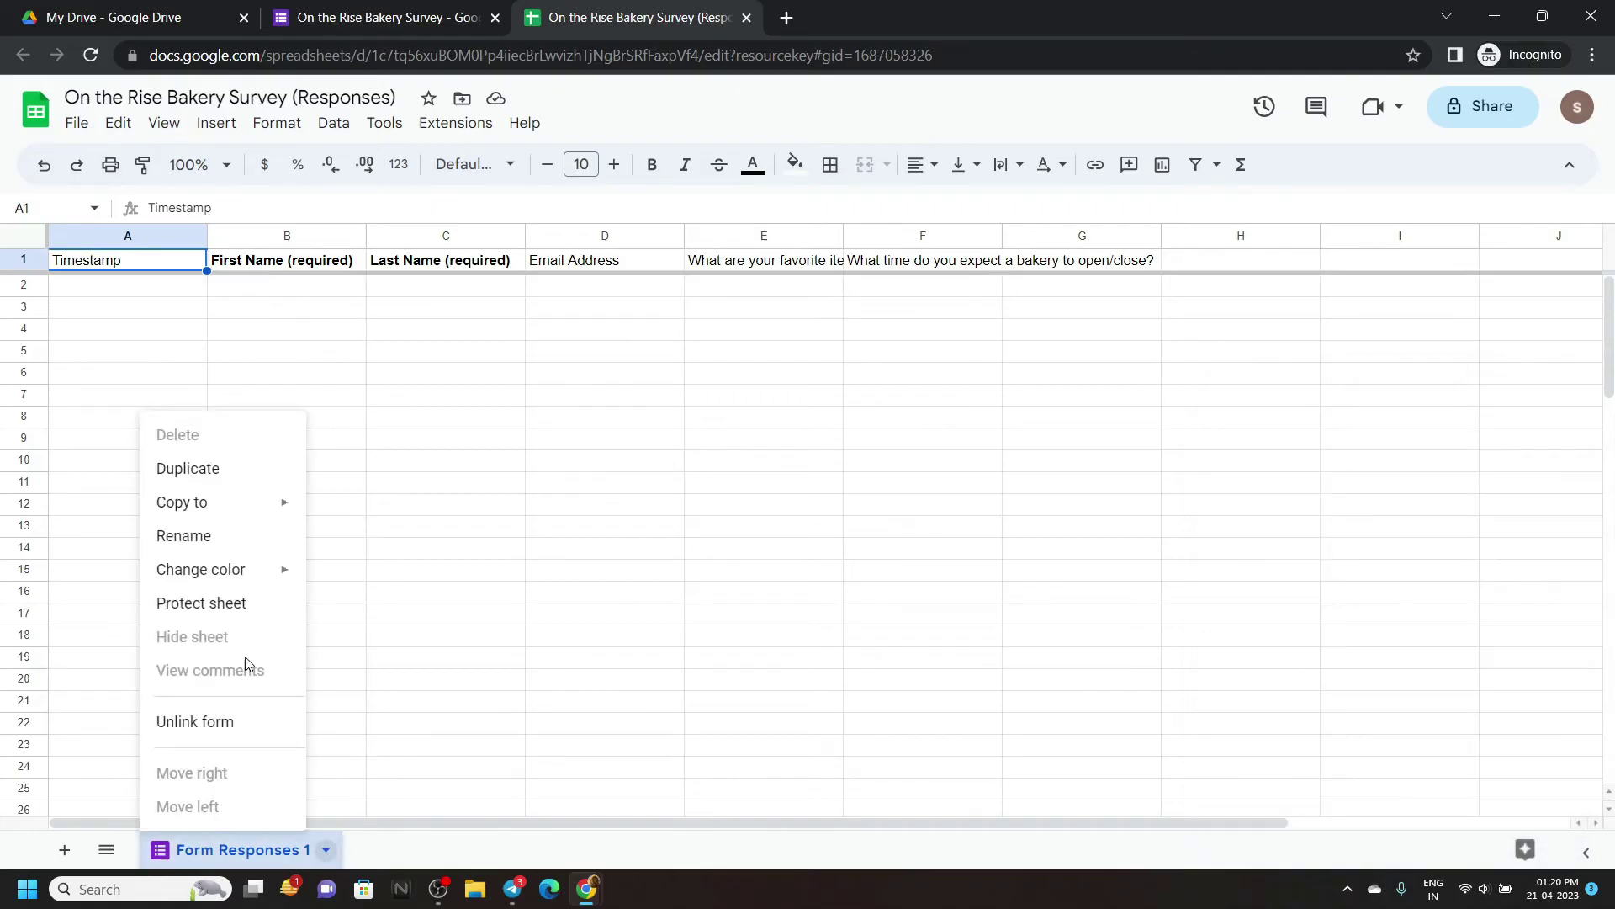
pyautogui.click(269, 469)
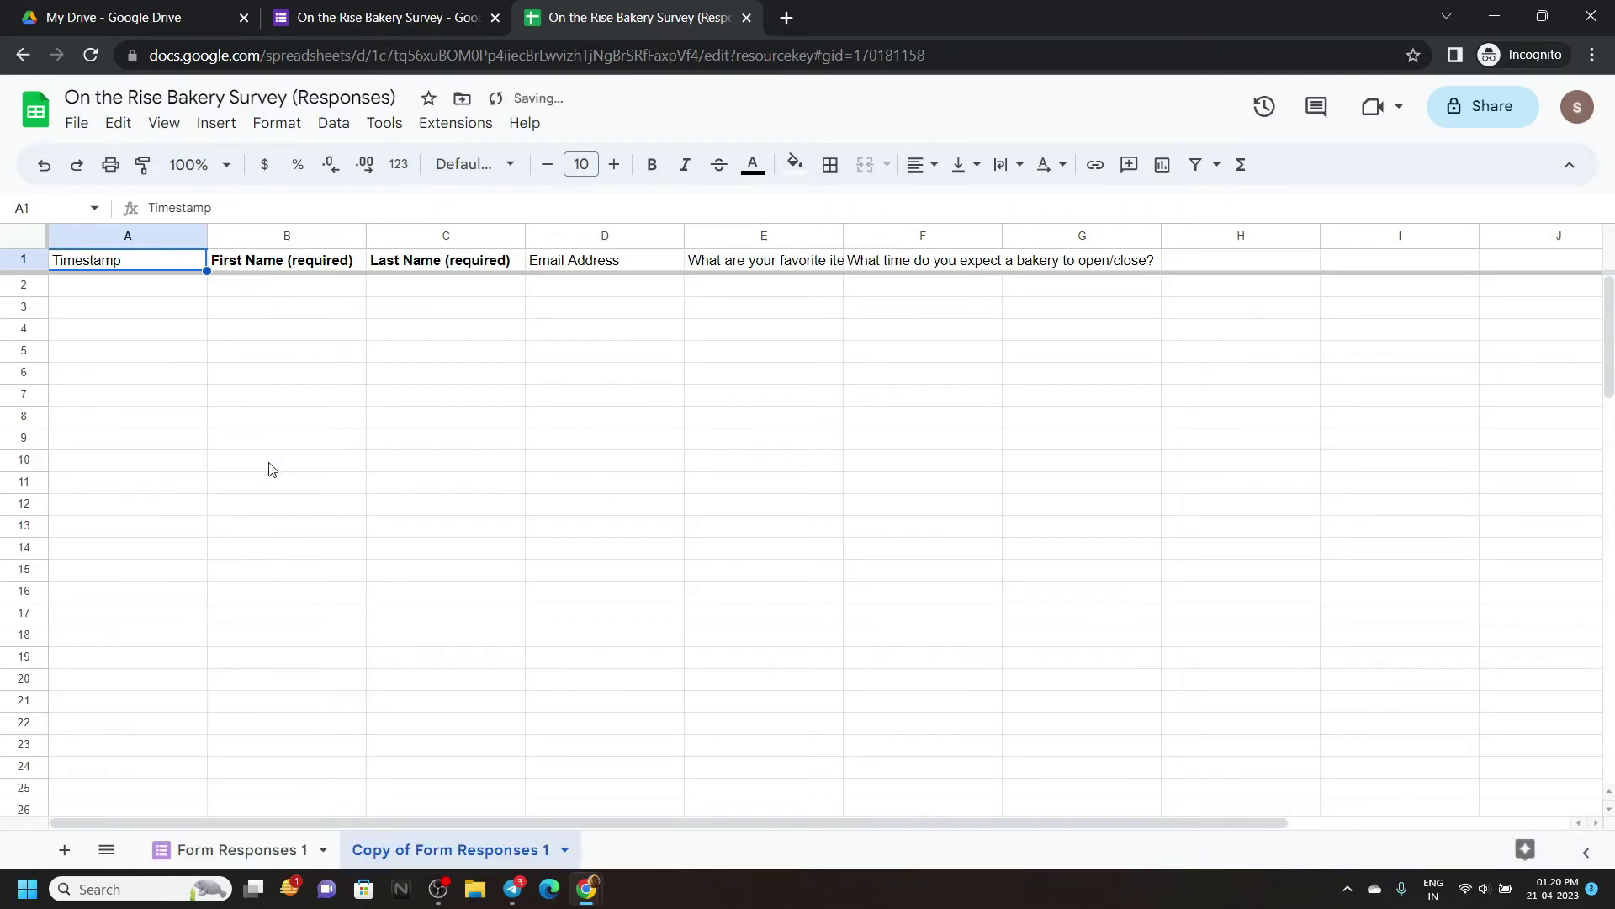
# Step: Upload the downloaded survey responses xlsx and import it with the Replace spreadsheet location
pyautogui.click(78, 124)
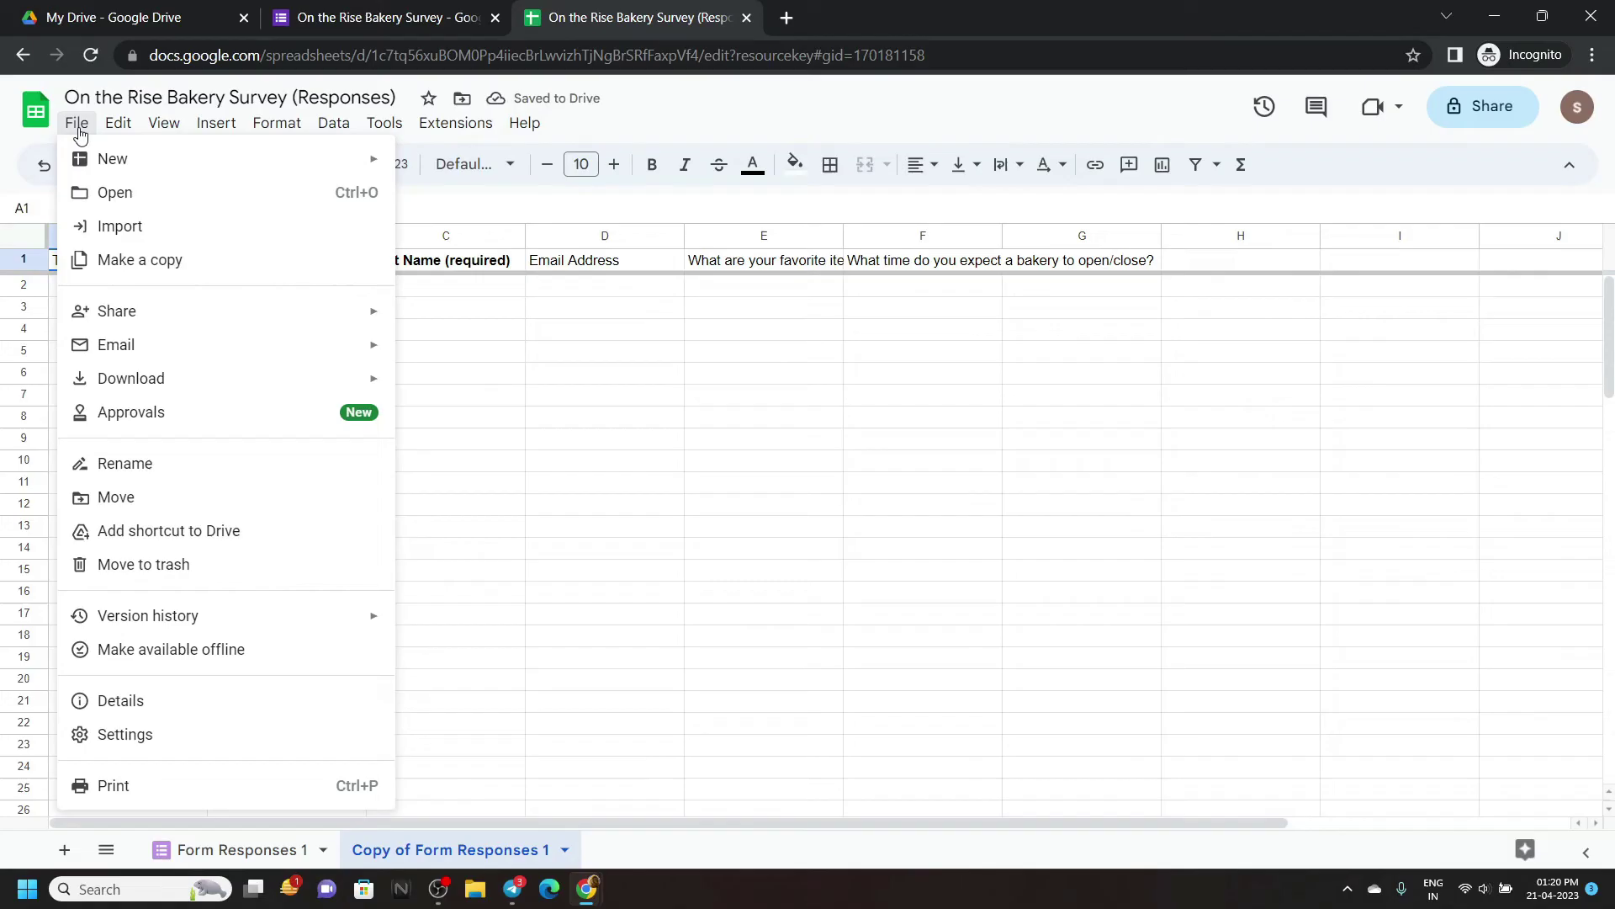
pyautogui.click(118, 225)
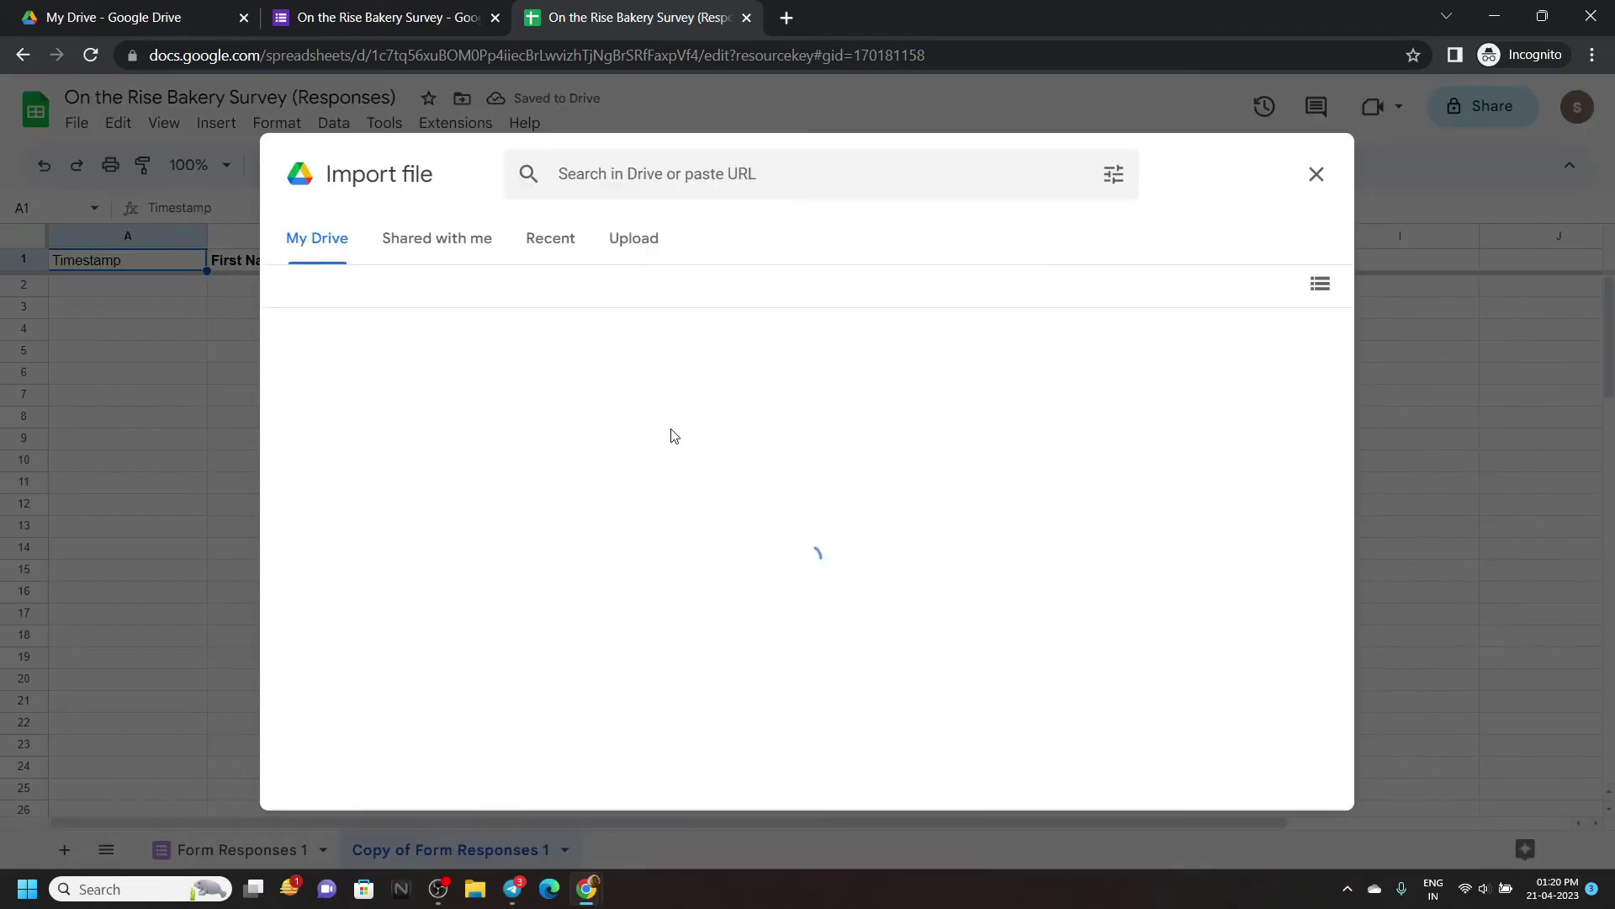
pyautogui.click(641, 258)
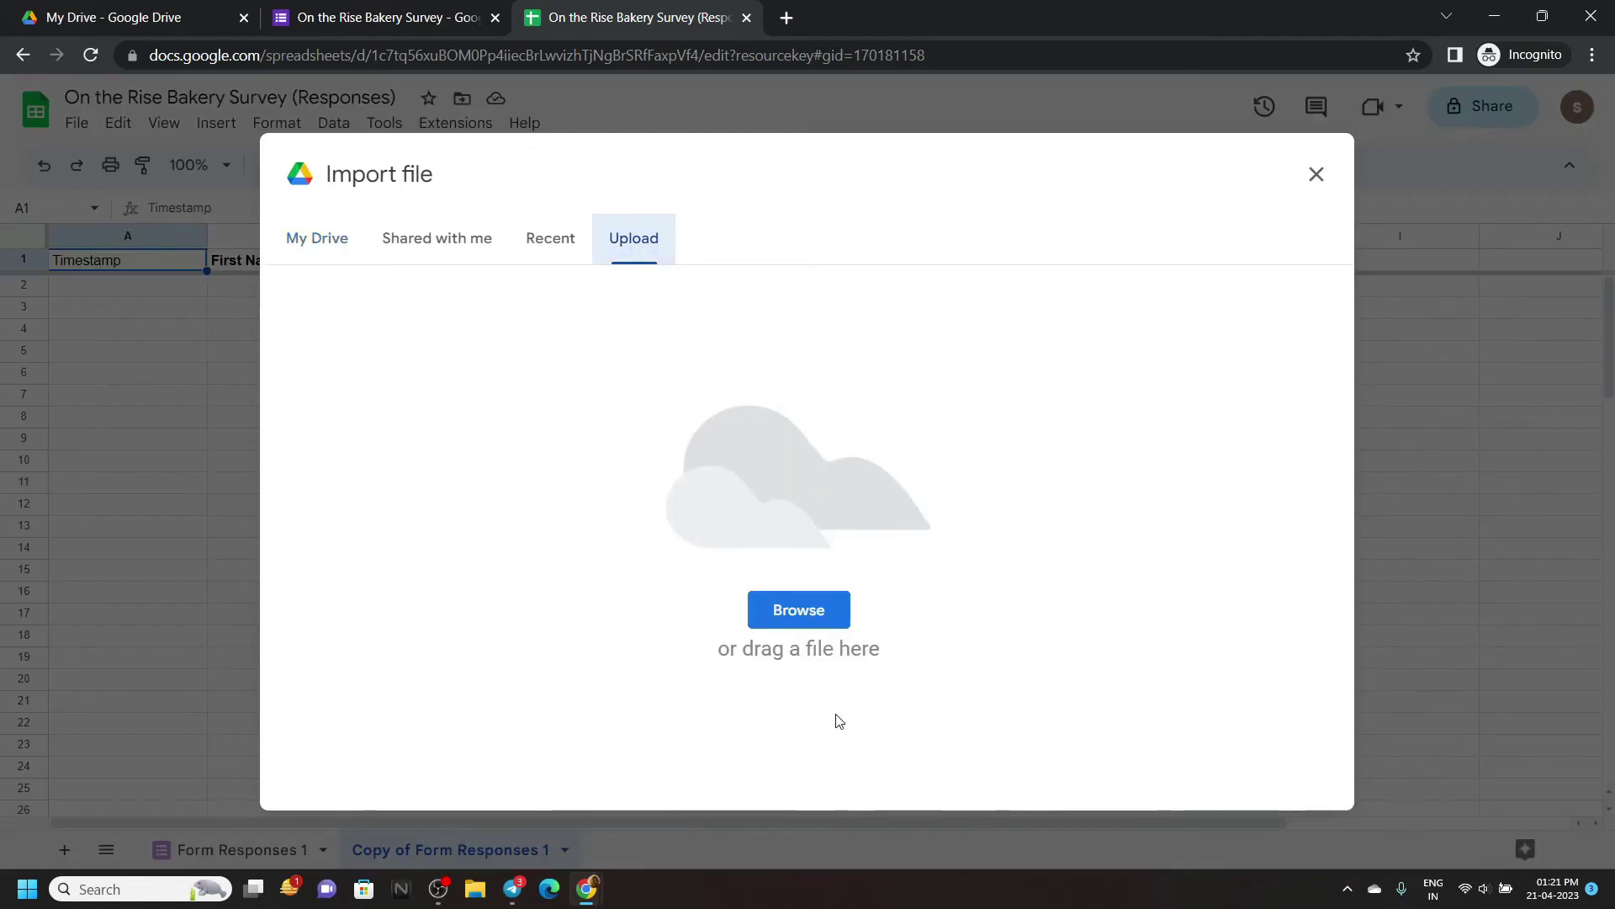
pyautogui.click(827, 631)
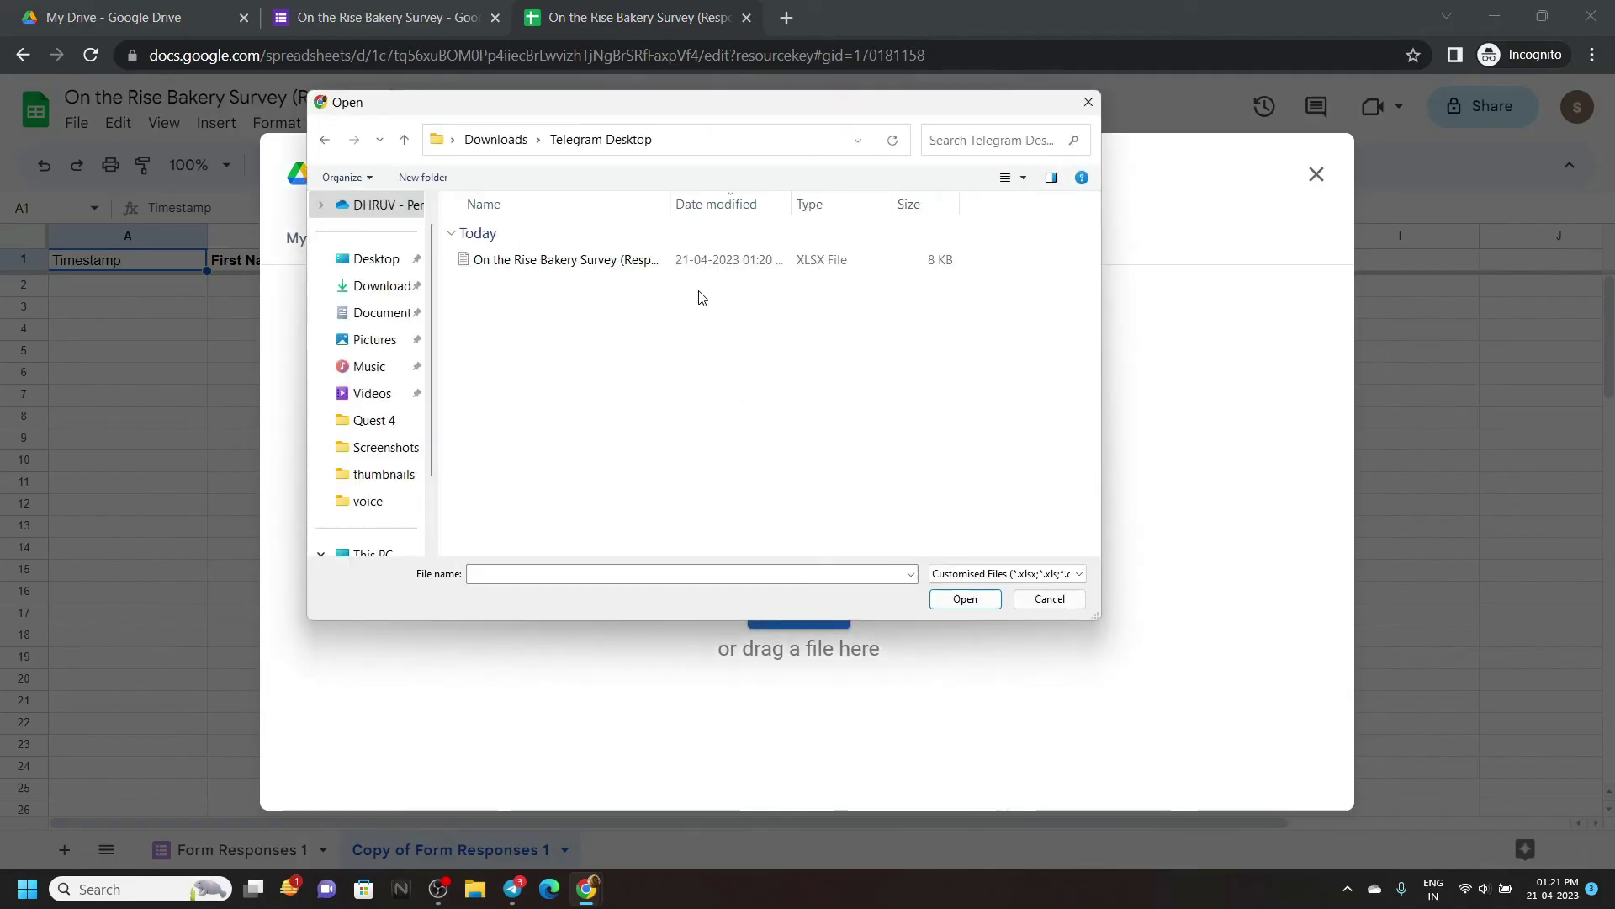
pyautogui.click(697, 263)
pyautogui.click(986, 605)
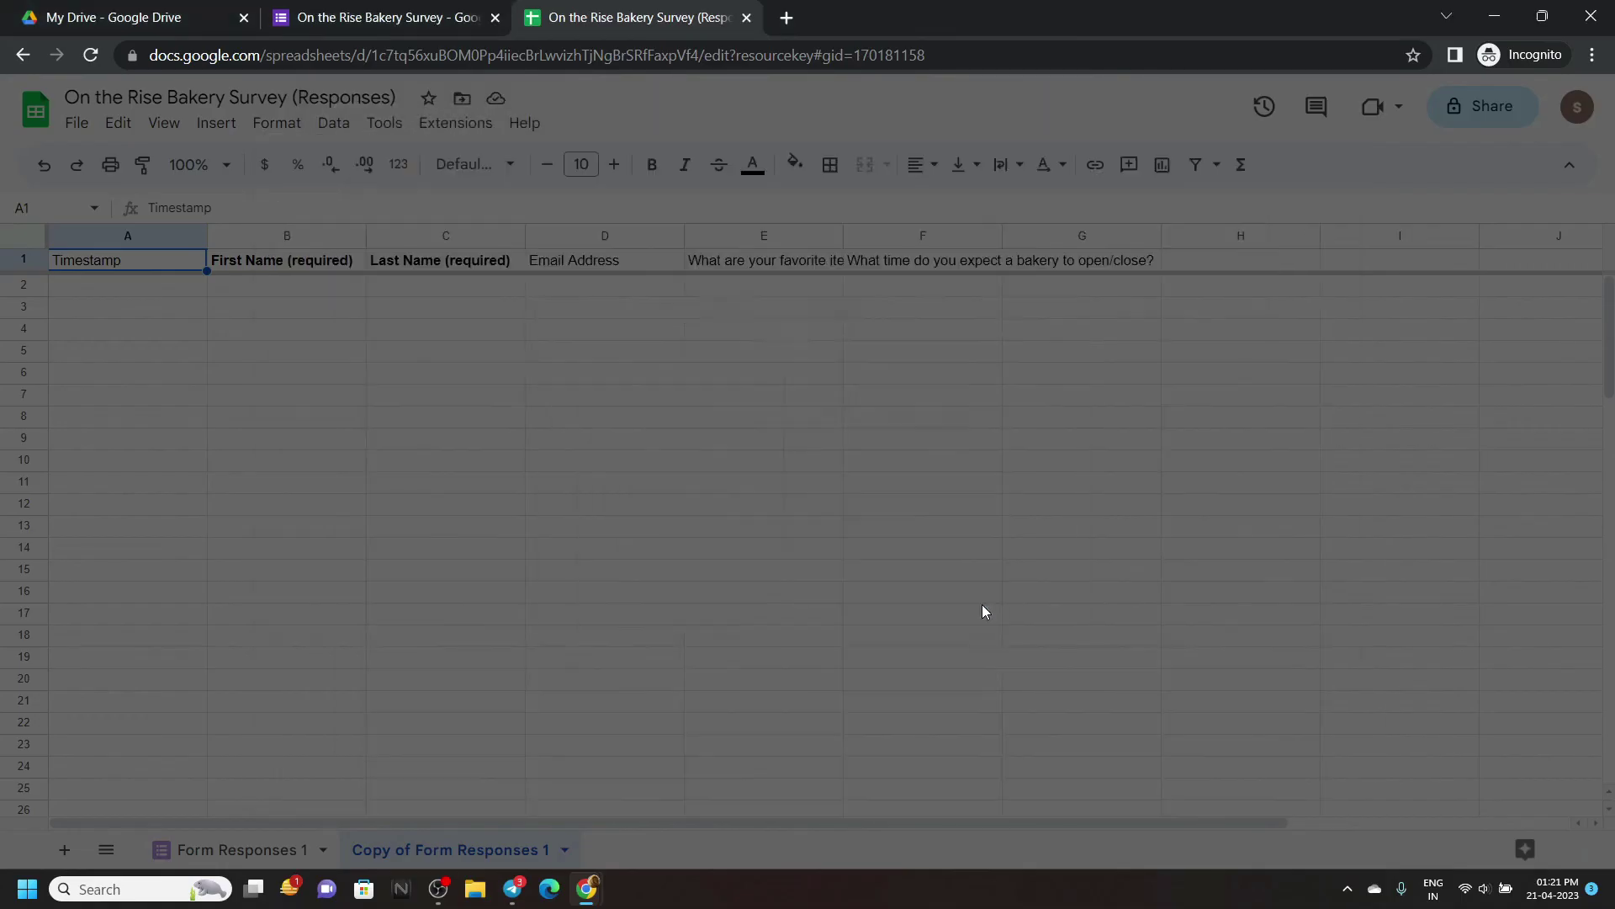
pyautogui.click(728, 525)
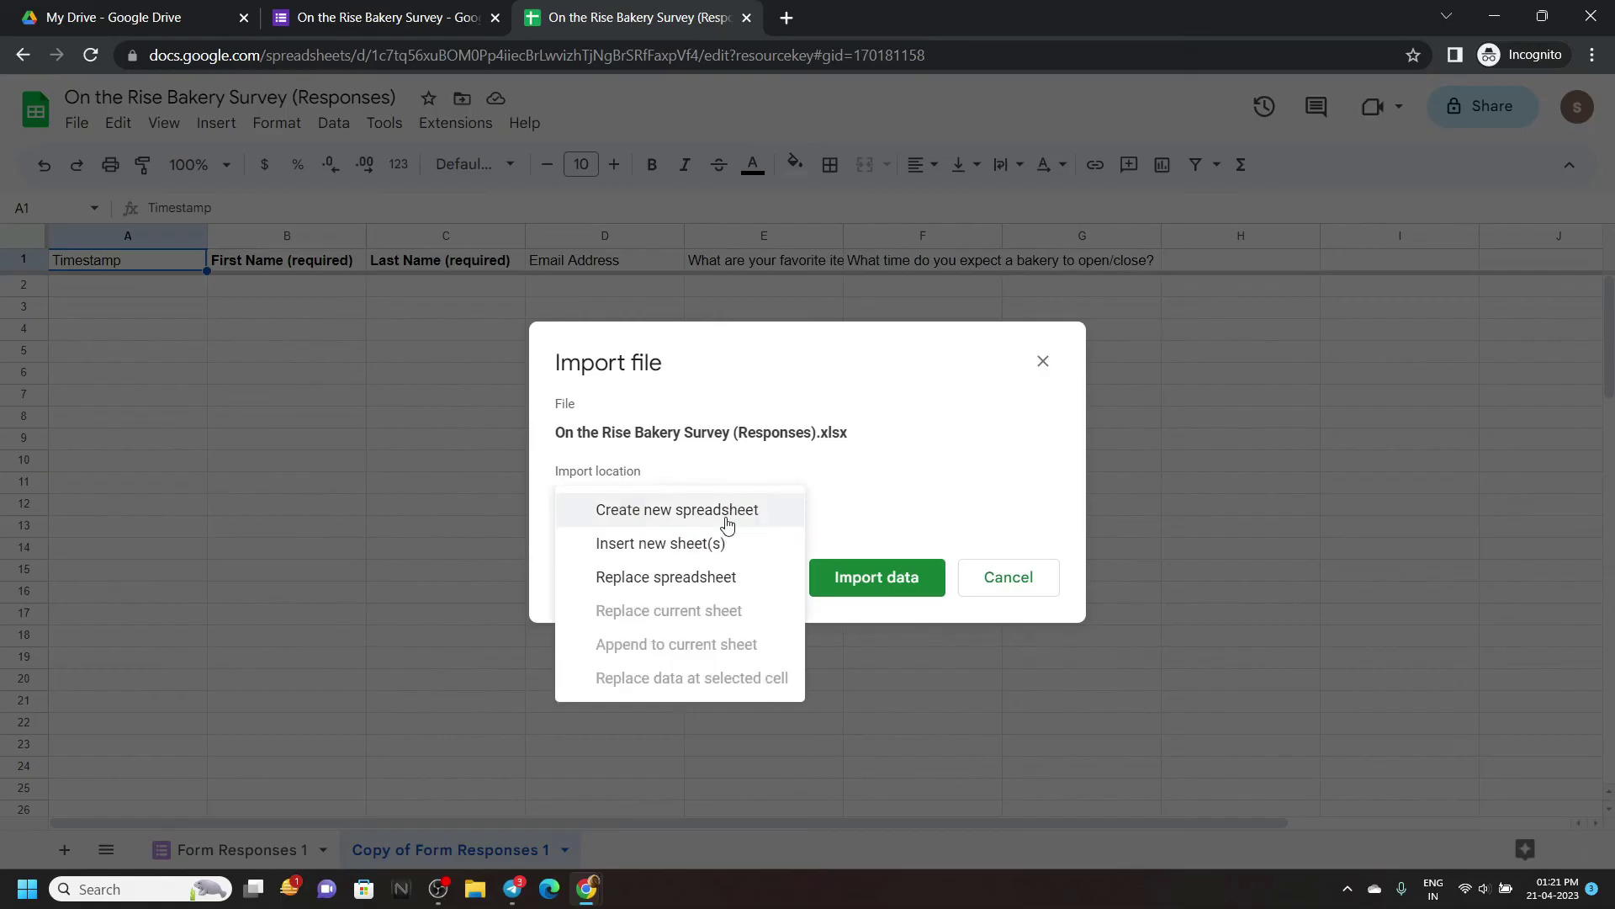
pyautogui.click(723, 585)
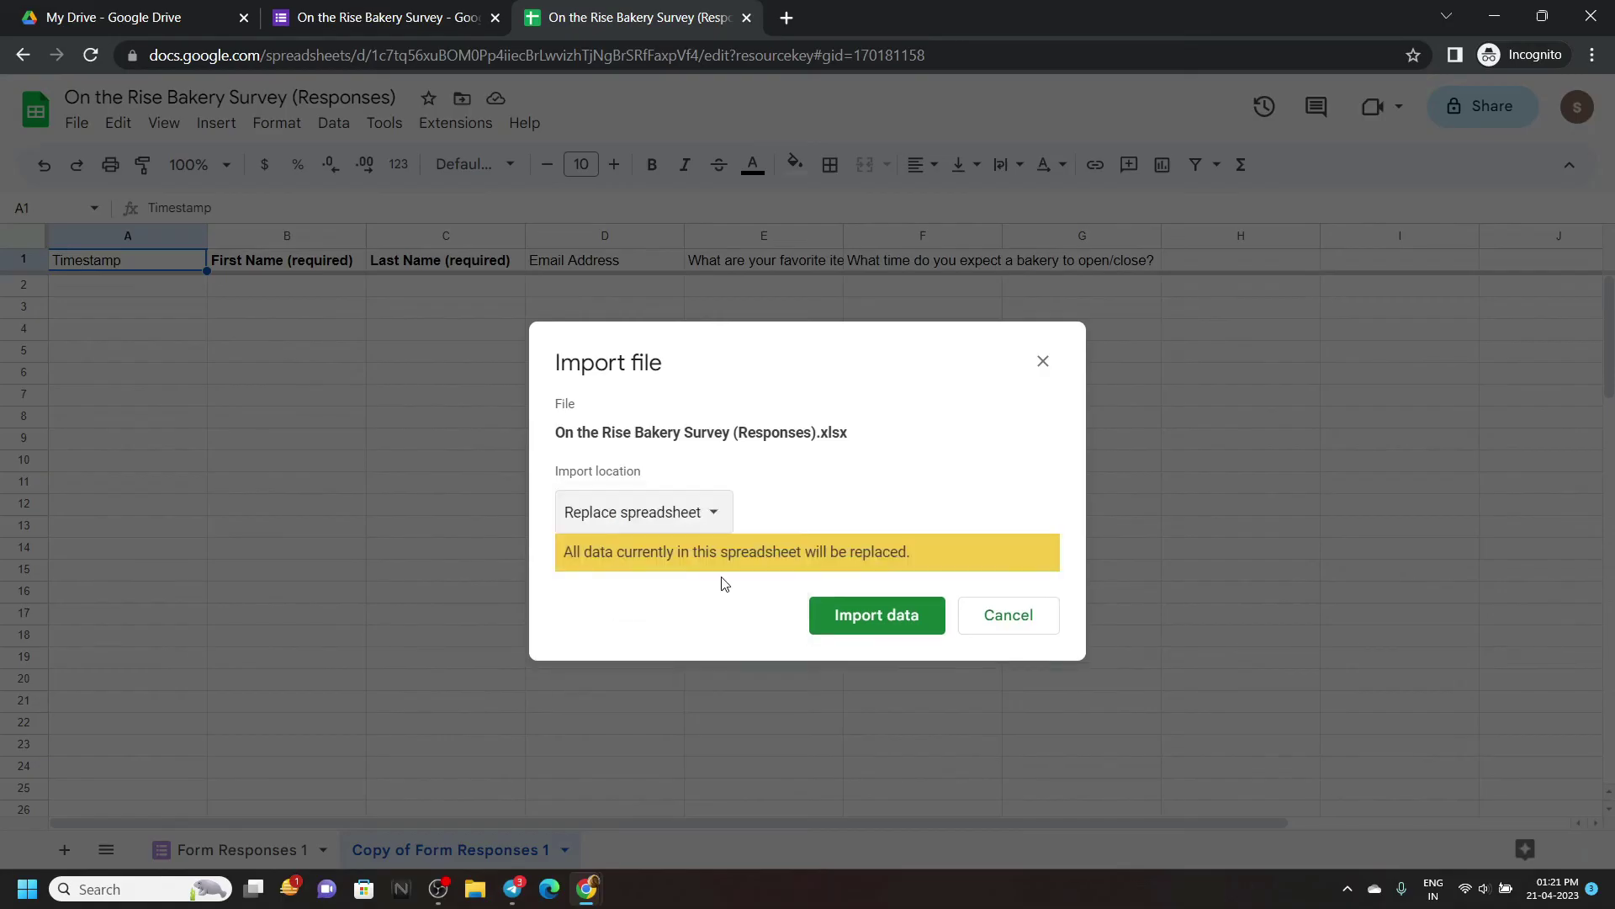
pyautogui.click(847, 620)
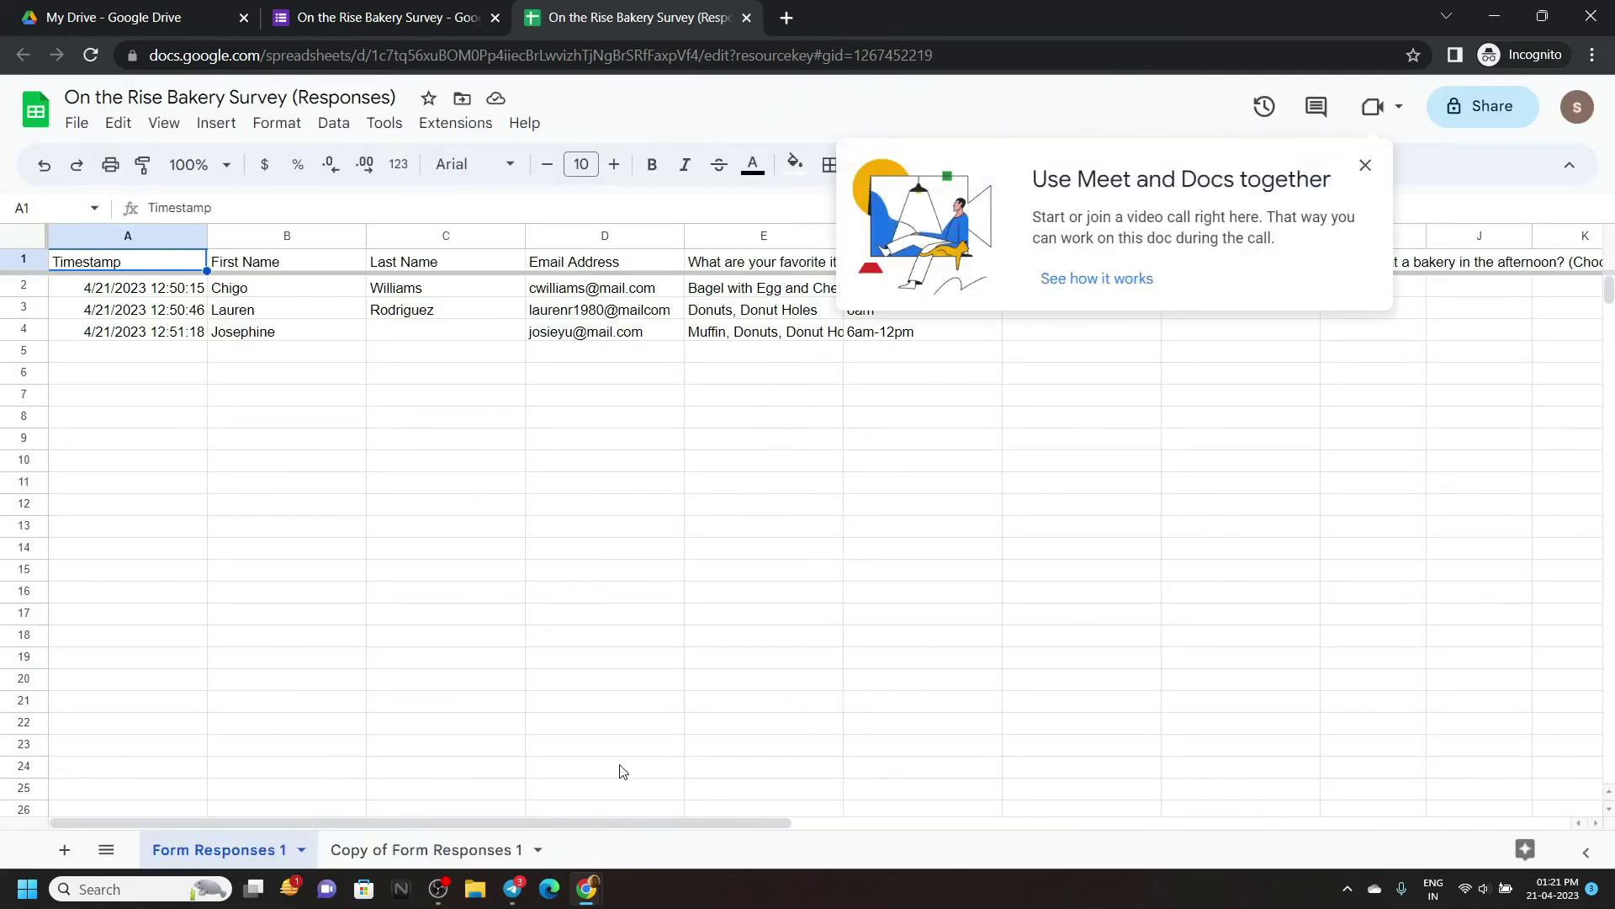
# Step: Back on the lab page, run Check my progress for Tasks 3, 4 and 5
pyautogui.moveTo(586, 889)
pyautogui.click(519, 821)
pyautogui.scroll(-3, 631, 567)
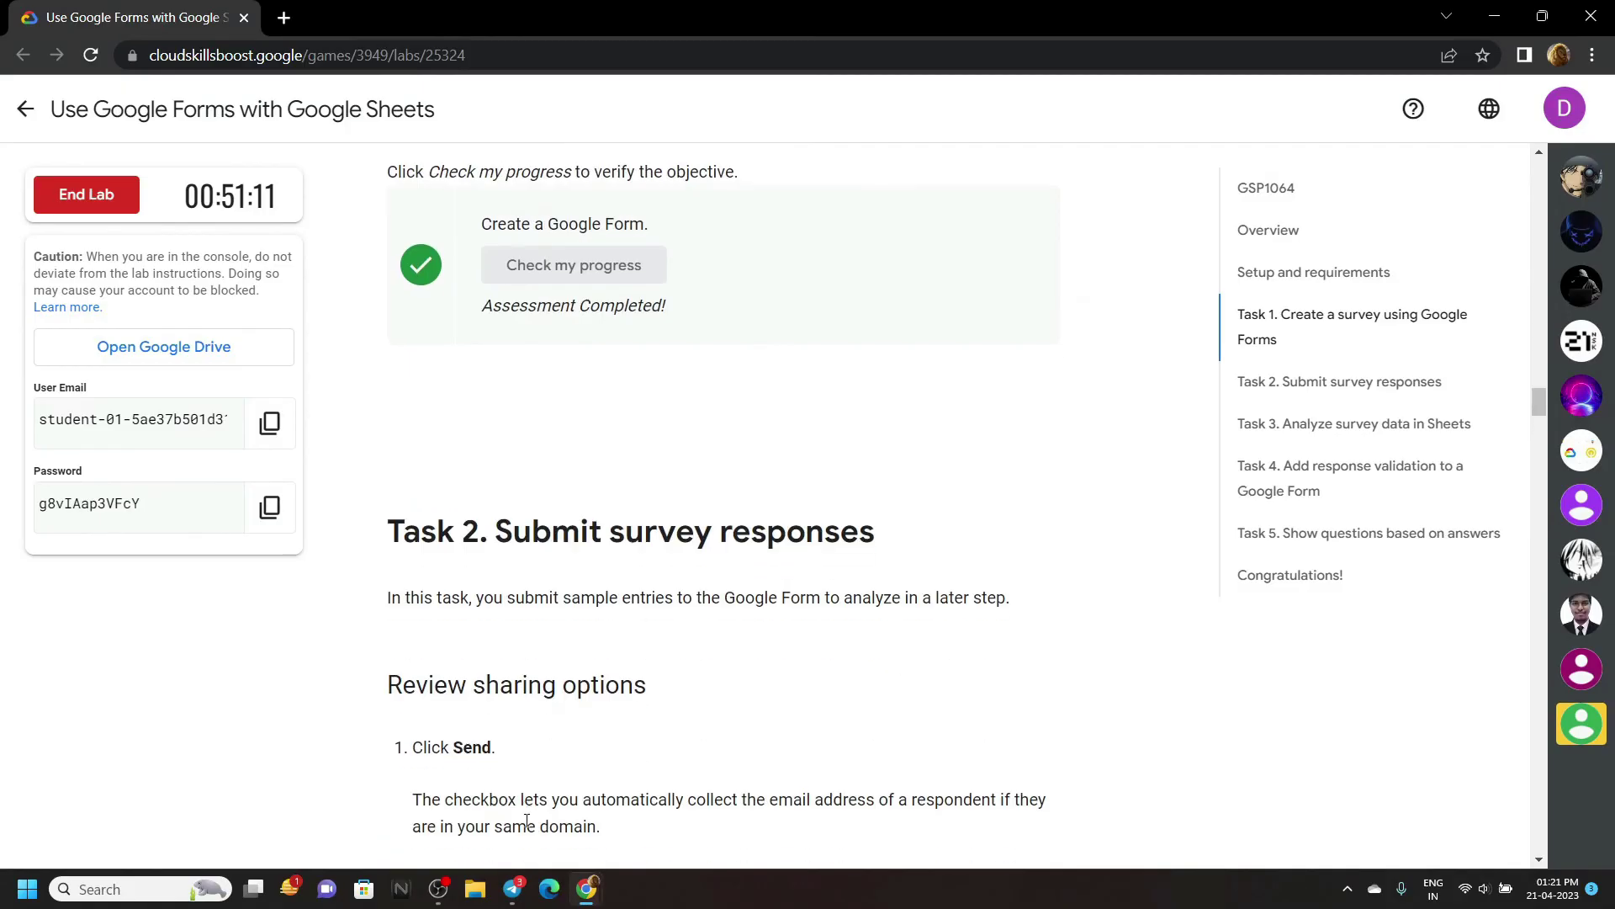
pyautogui.scroll(-3, 631, 569)
pyautogui.scroll(-3, 631, 568)
pyautogui.scroll(-5, 631, 568)
pyautogui.scroll(-10, 632, 569)
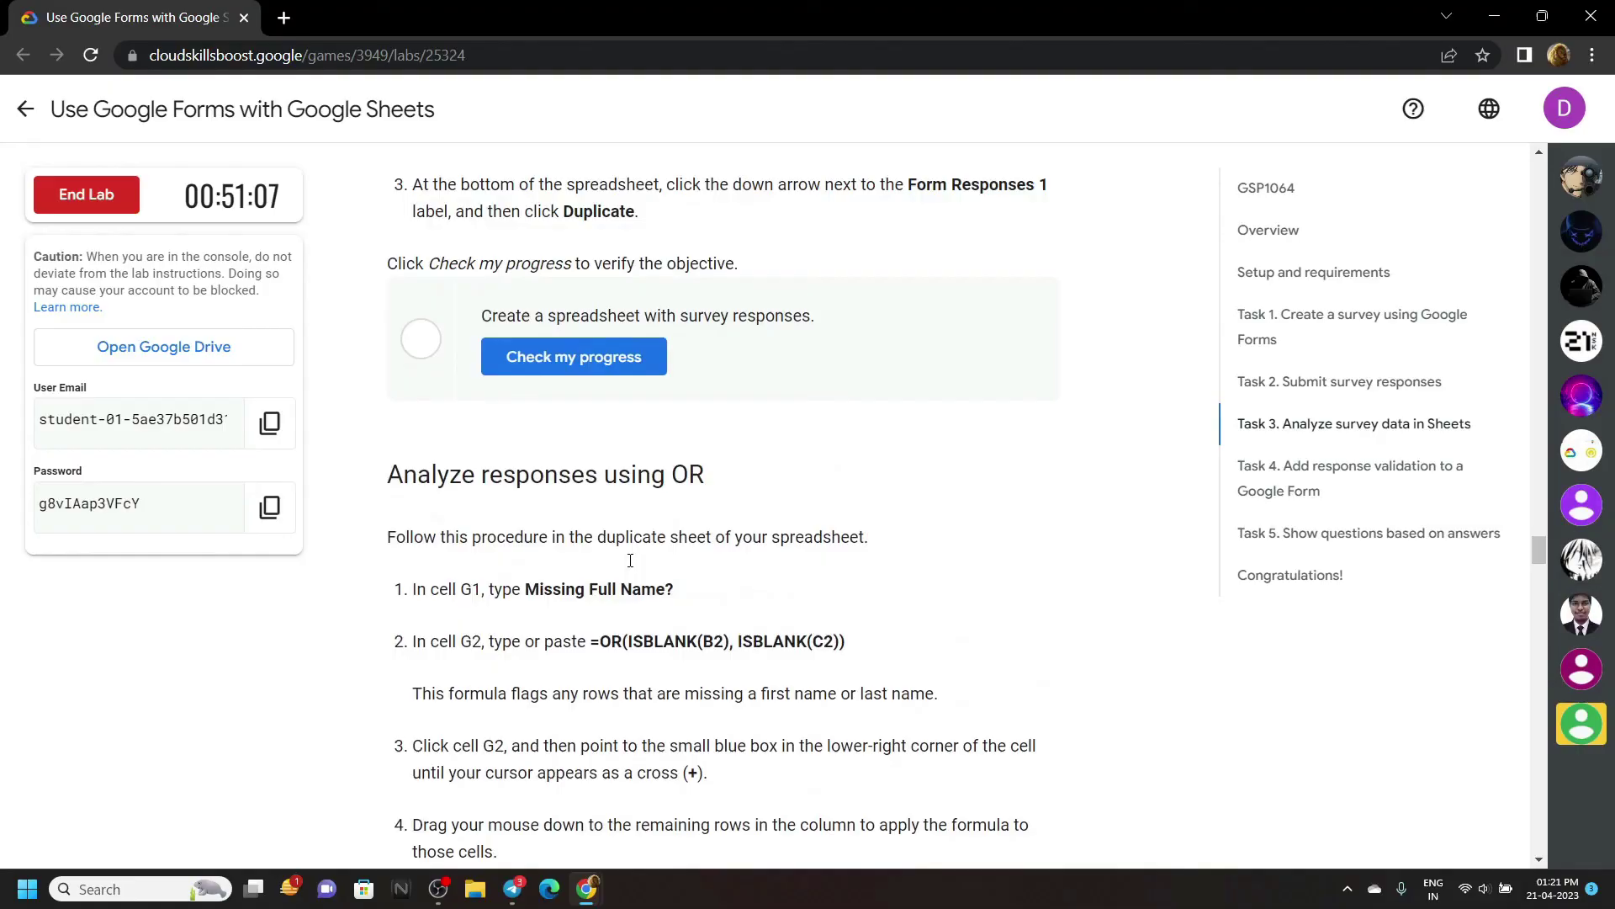
pyautogui.scroll(-5, 721, 526)
pyautogui.click(622, 339)
pyautogui.scroll(-10, 643, 278)
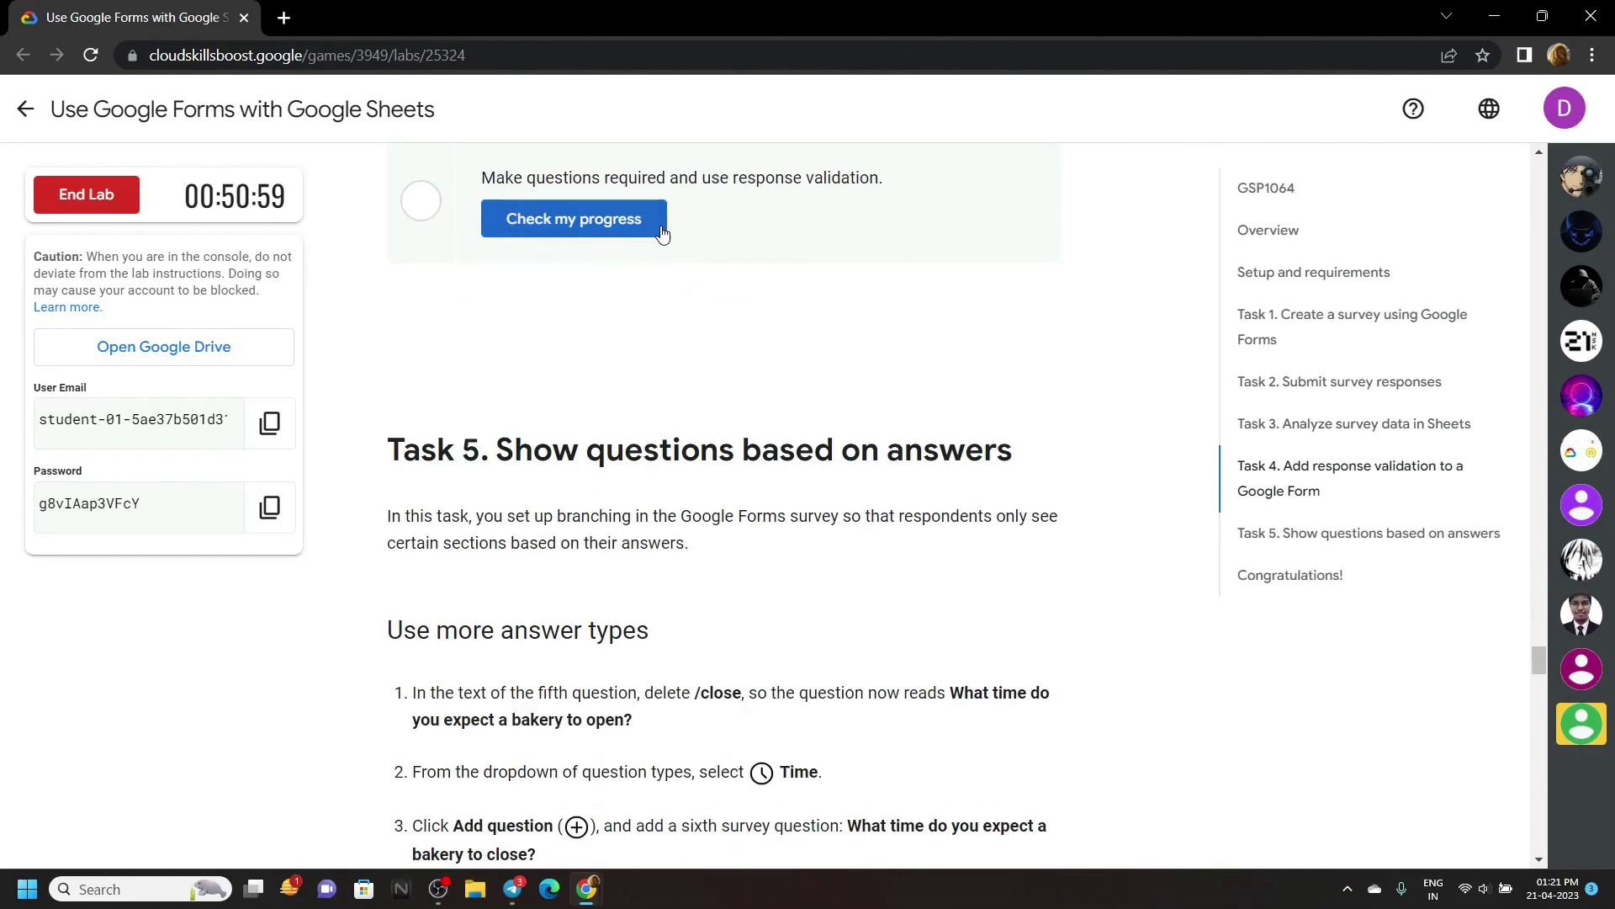
pyautogui.click(656, 222)
pyautogui.scroll(-5, 593, 380)
pyautogui.scroll(-4, 549, 464)
pyautogui.click(614, 281)
pyautogui.scroll(-10, 614, 281)
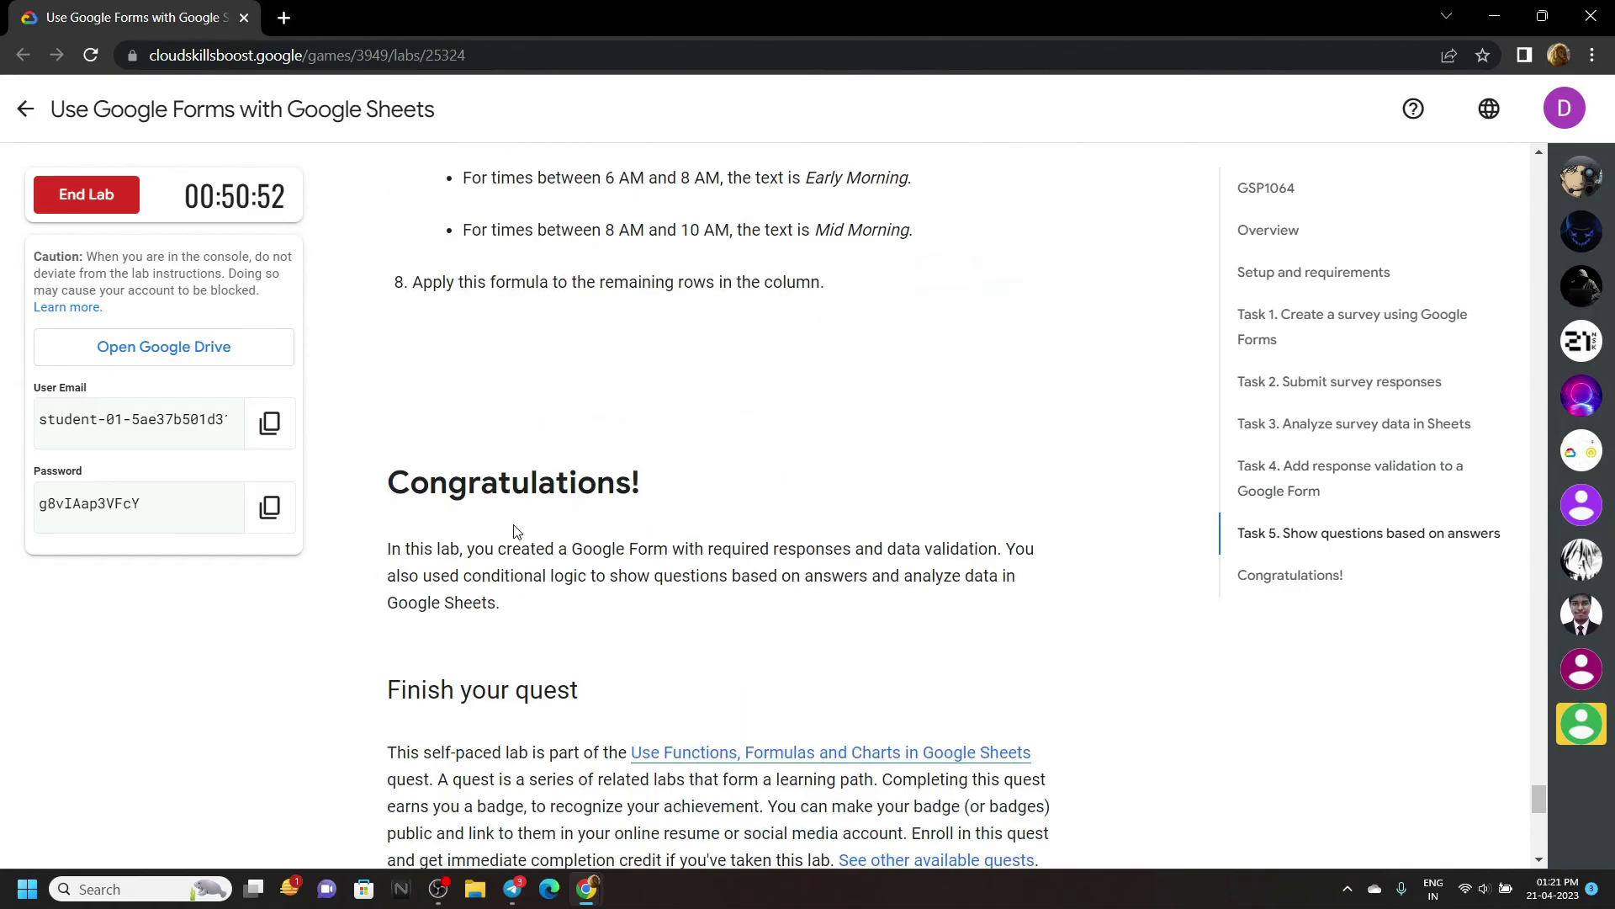
# Step: End the lab and confirm the submission
pyautogui.doubleClick(387, 447)
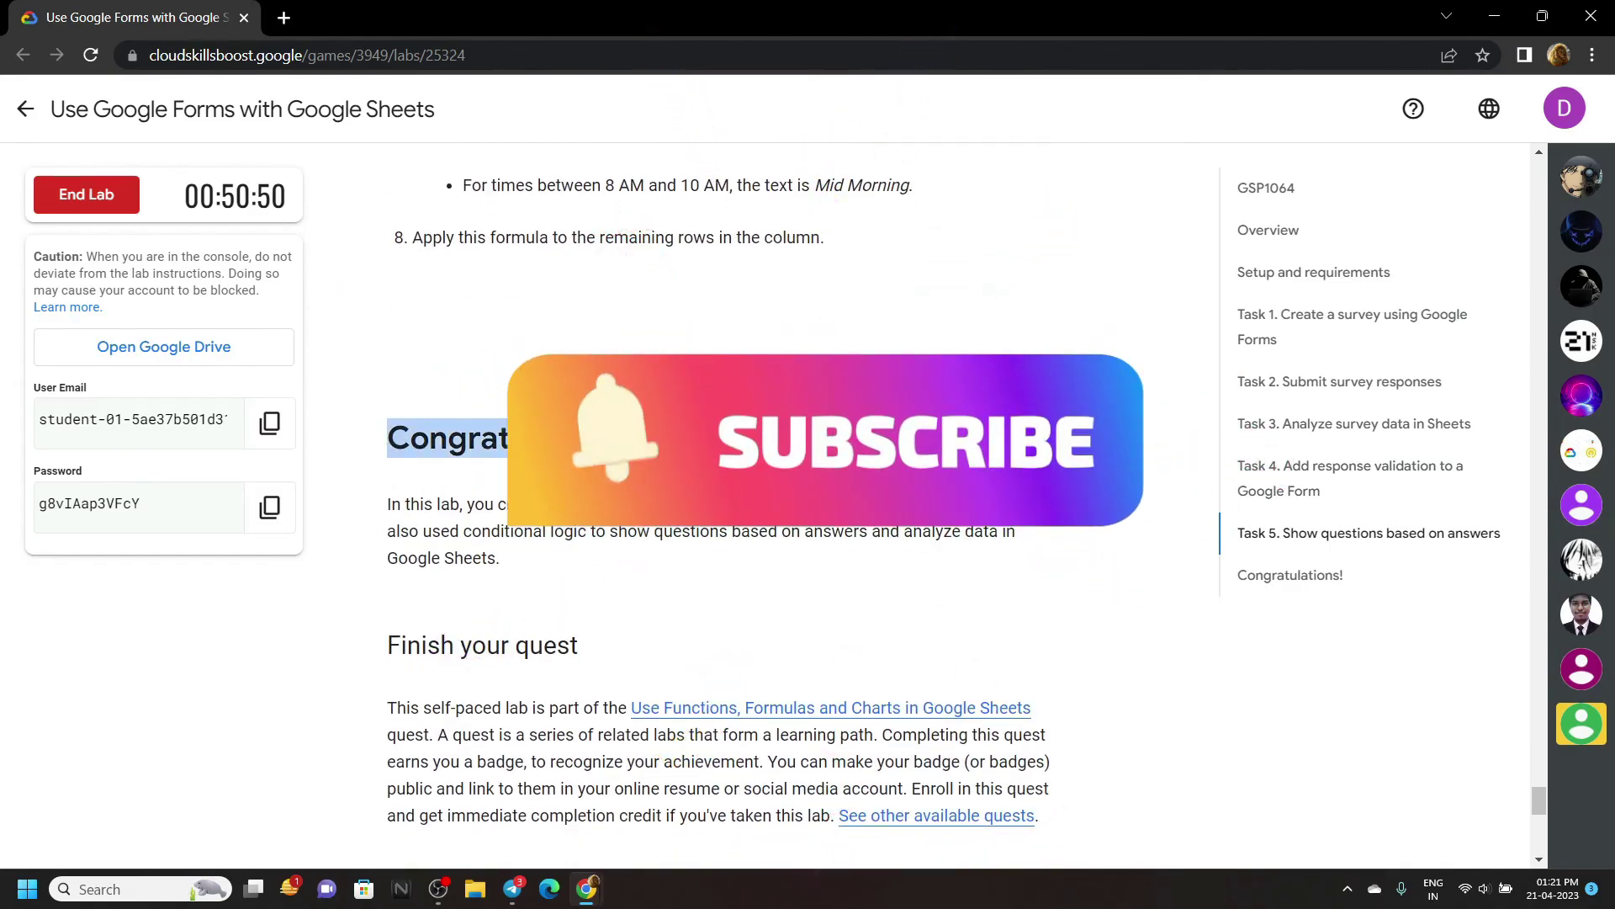
pyautogui.click(123, 206)
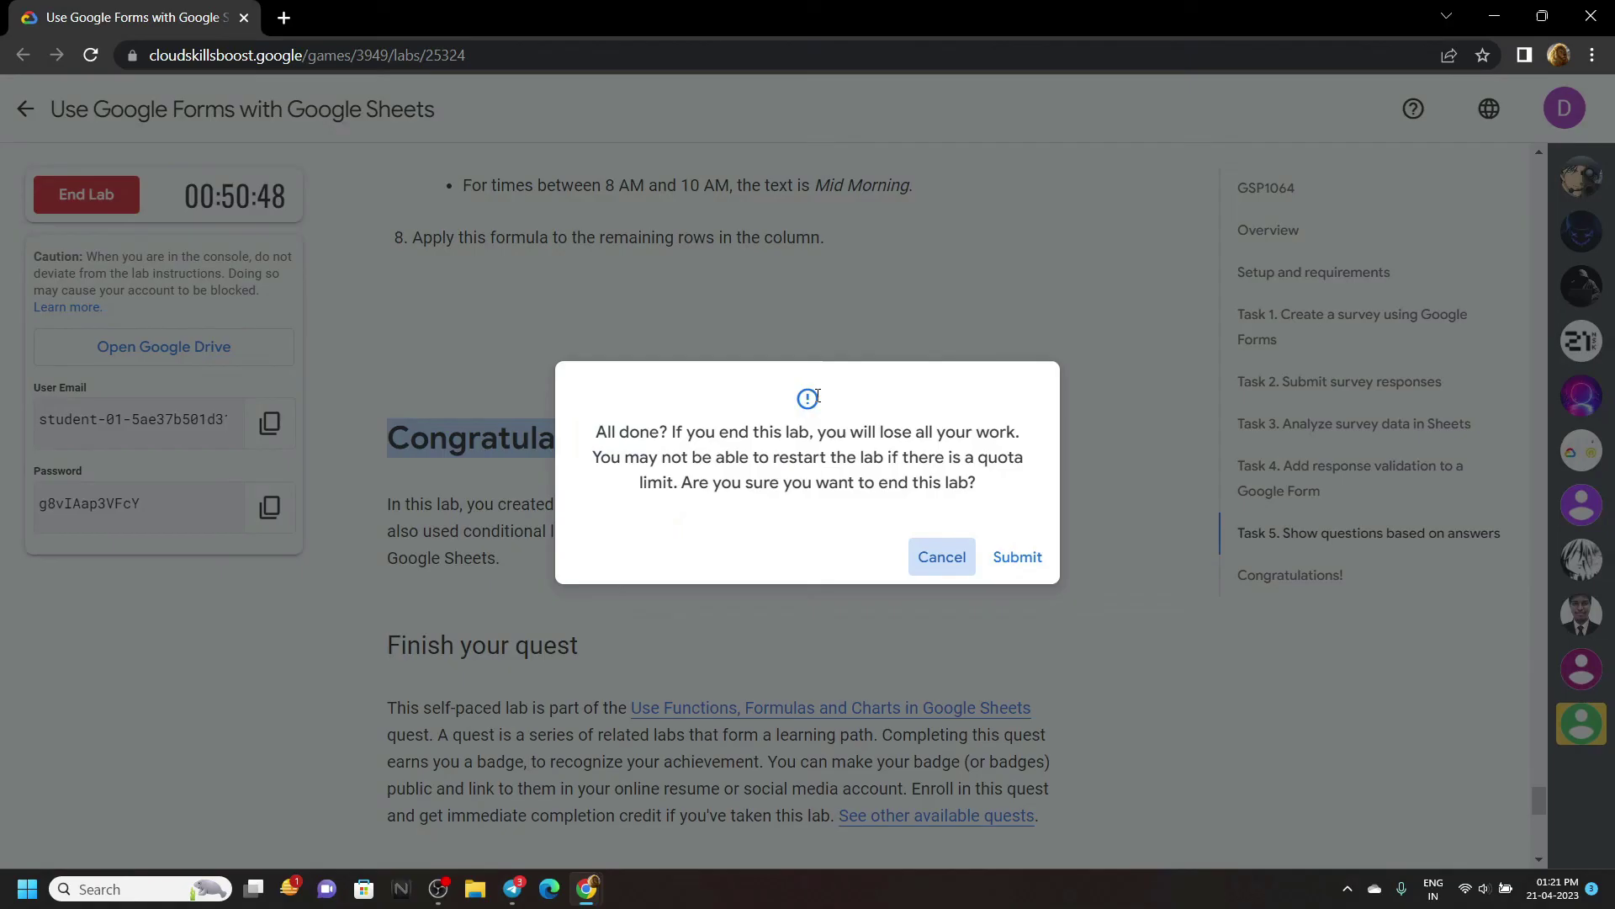
pyautogui.click(1045, 570)
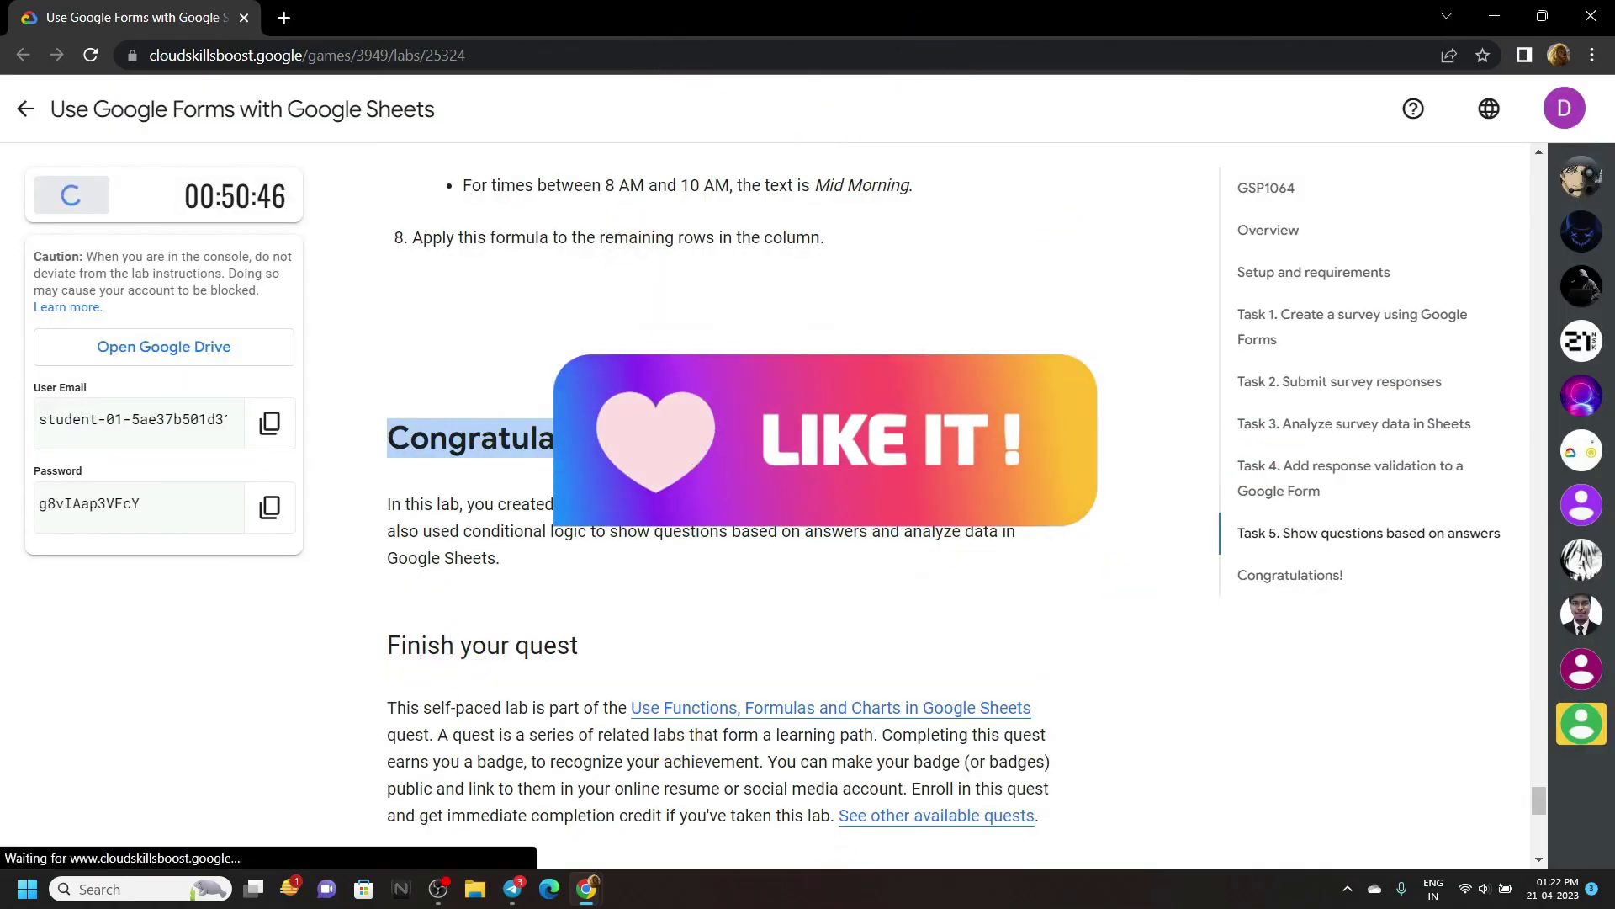